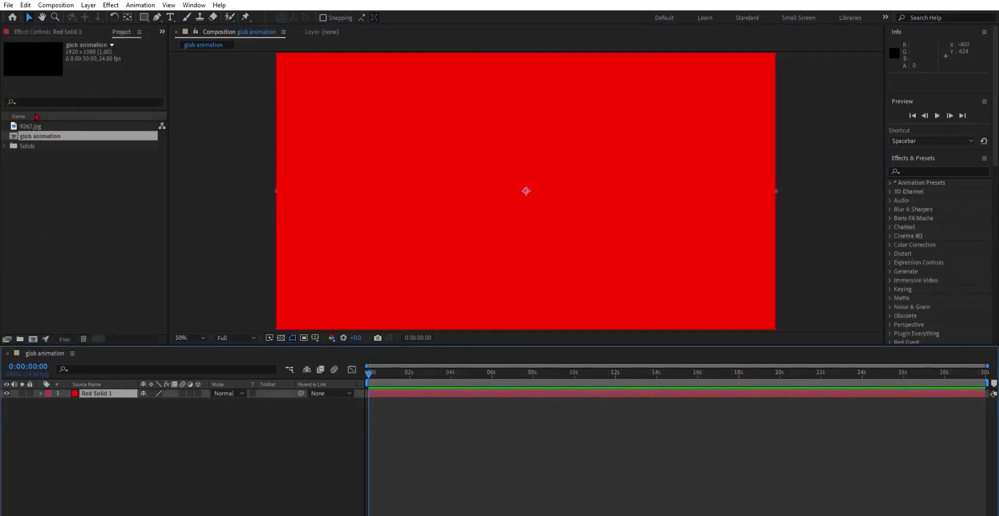
Step: Place 9267.jpg above Red Solid 1 and scale it down to 37%
{"action": "left_click_drag", "start_coordinate": [31, 126], "coordinate": [83, 384]}
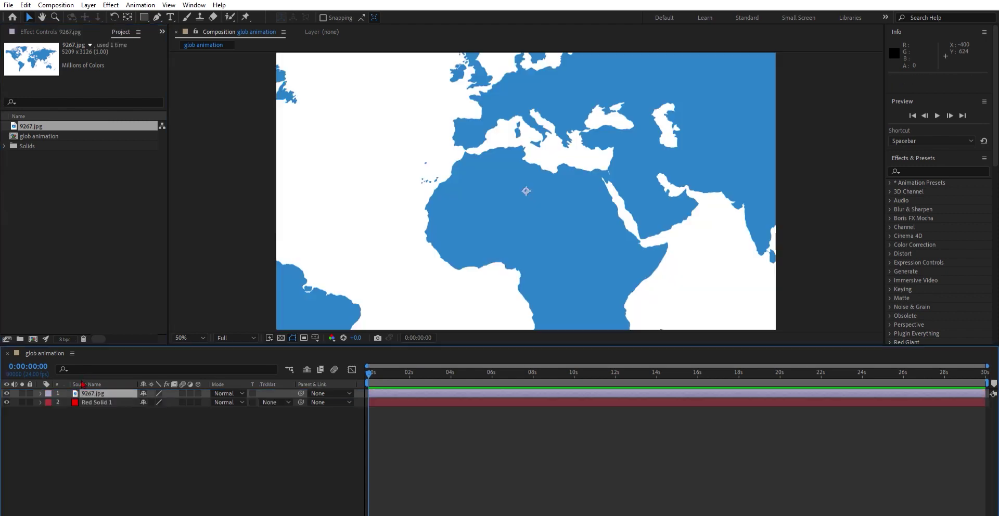
{"action": "key", "text": "s"}
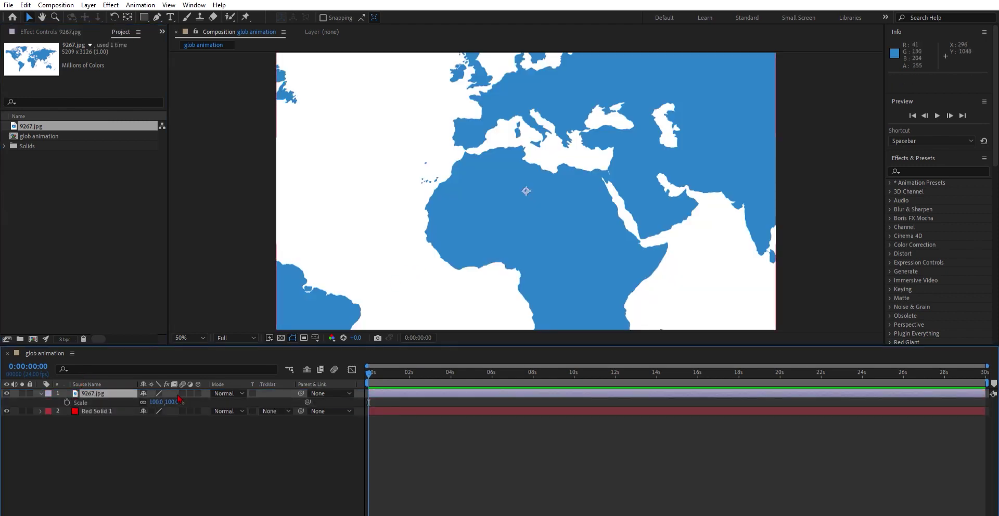
{"action": "mouse_move", "coordinate": [180, 397]}
{"action": "left_mouse_down"}
{"action": "mouse_move", "coordinate": [144, 401]}
{"action": "mouse_move", "coordinate": [155, 402]}
{"action": "left_mouse_up"}
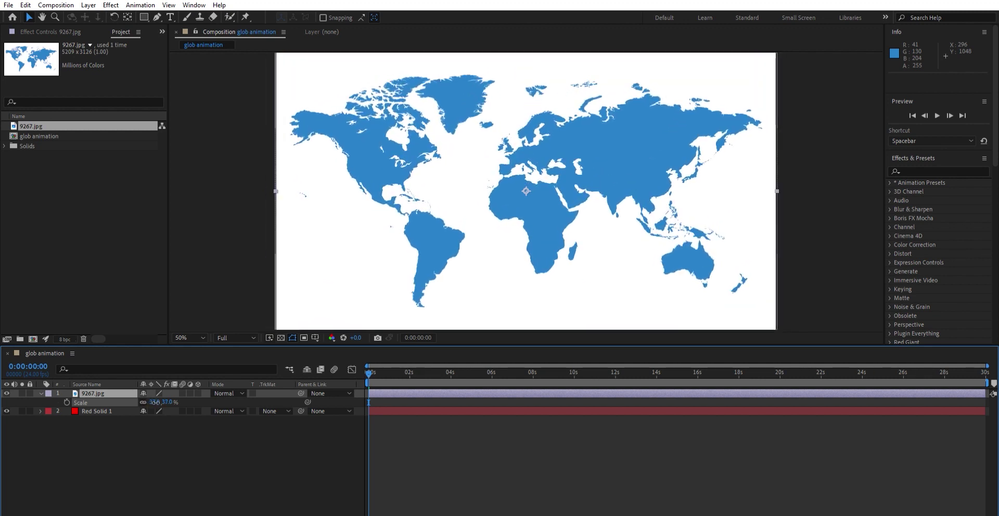
Step: Search 'cc sph' in Effects & Presets and apply CC Sphere to the 9267.jpg map
{"action": "left_click", "coordinate": [912, 168]}
{"action": "type", "text": "cc s"}
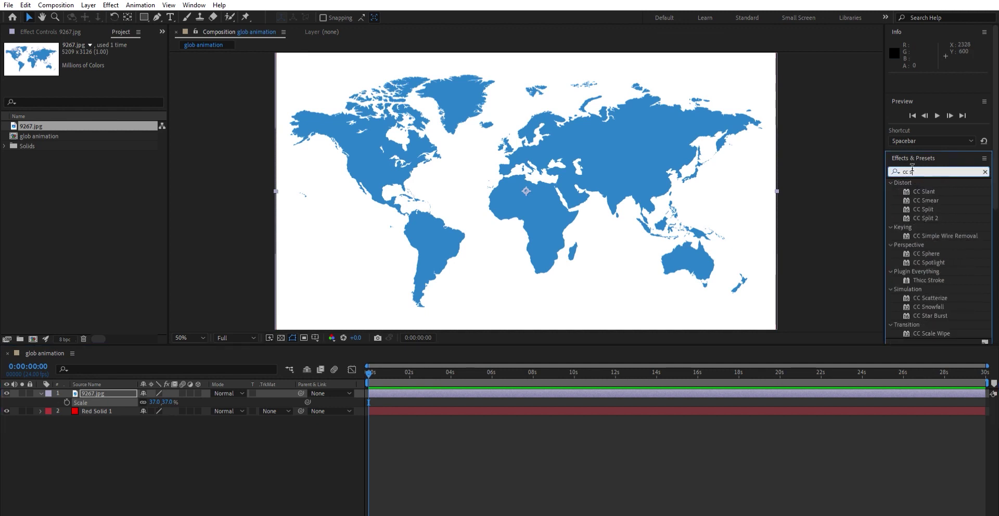
{"action": "type", "text": "ph"}
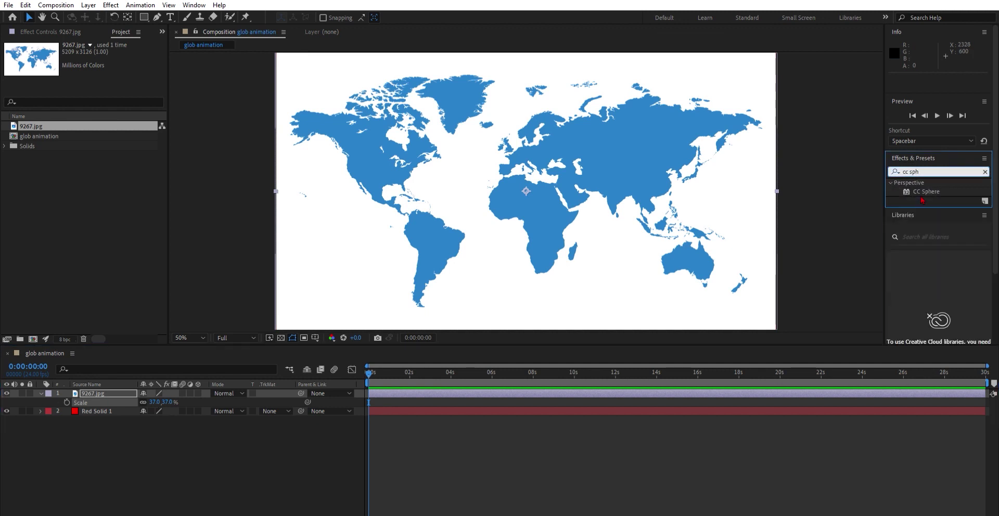
{"action": "key", "text": "Down"}
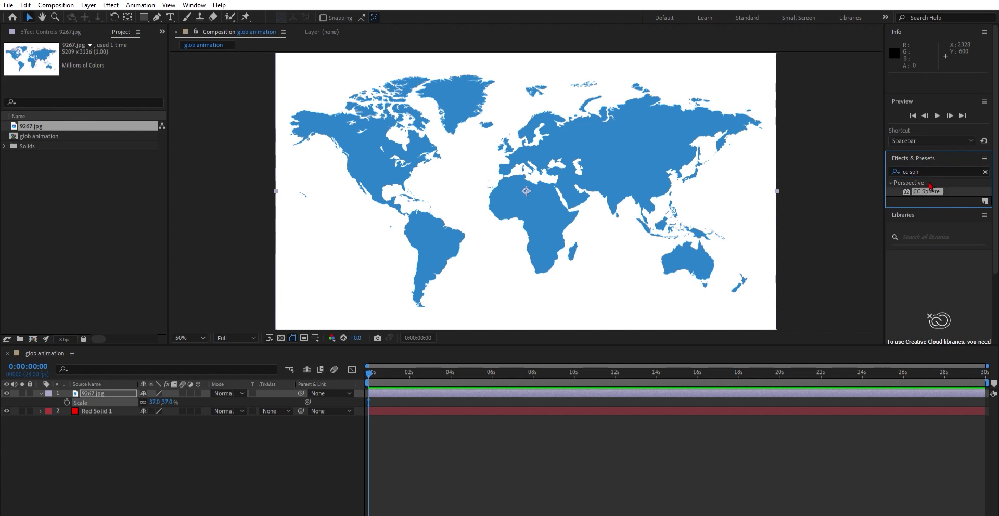
{"action": "left_click_drag", "start_coordinate": [890, 188], "coordinate": [470, 170]}
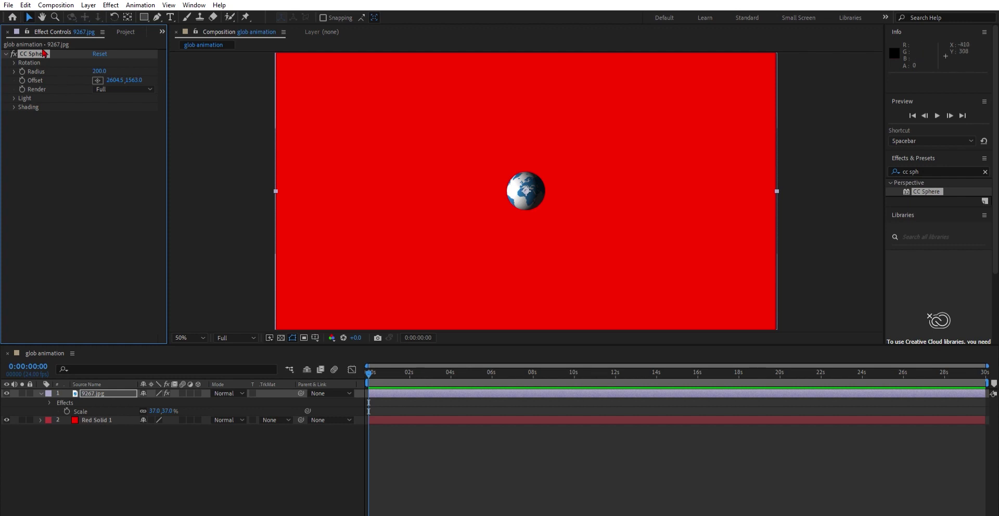
Step: Set CC Sphere Radius to 698, test Render Inside, restore Full, and preview
{"action": "left_click_drag", "start_coordinate": [105, 62], "coordinate": [381, 80]}
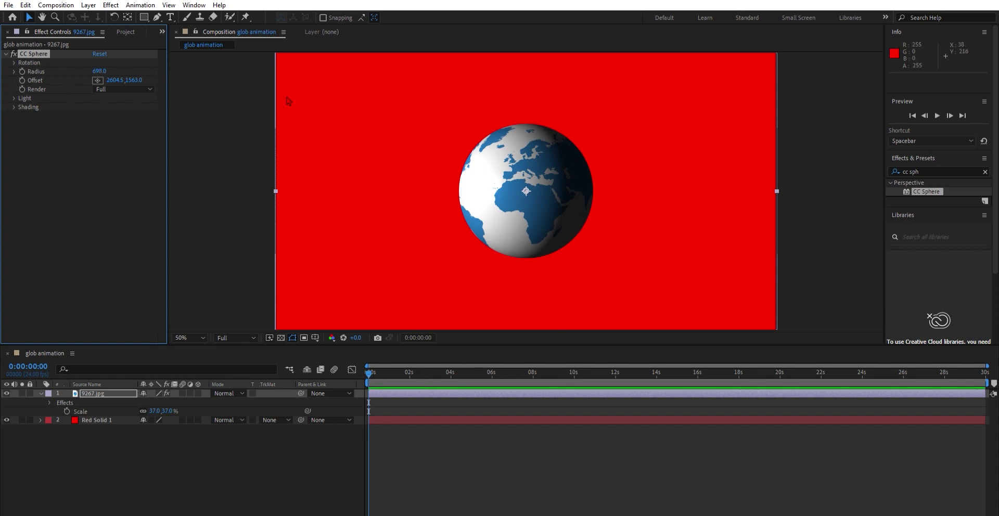
{"action": "left_click", "coordinate": [129, 111]}
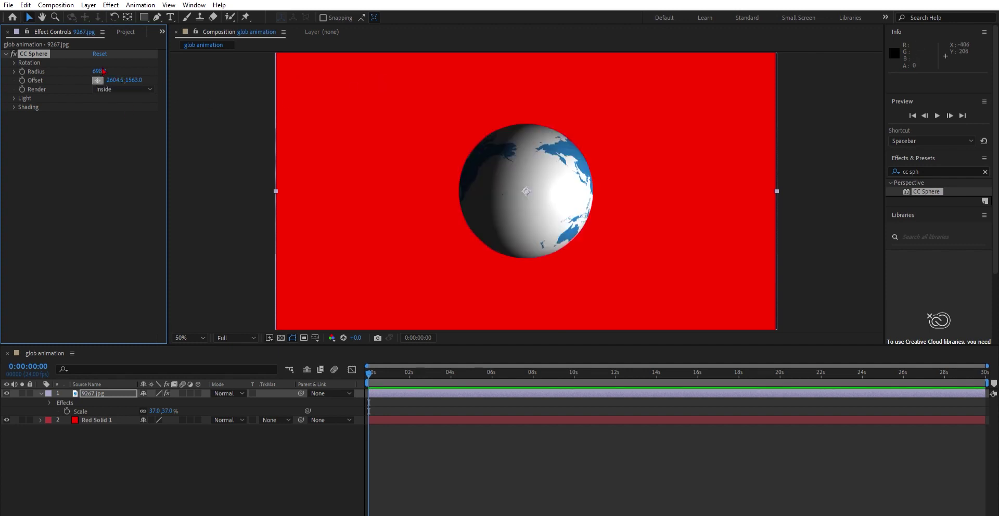
{"action": "left_click", "coordinate": [119, 90]}
{"action": "left_click", "coordinate": [120, 93]}
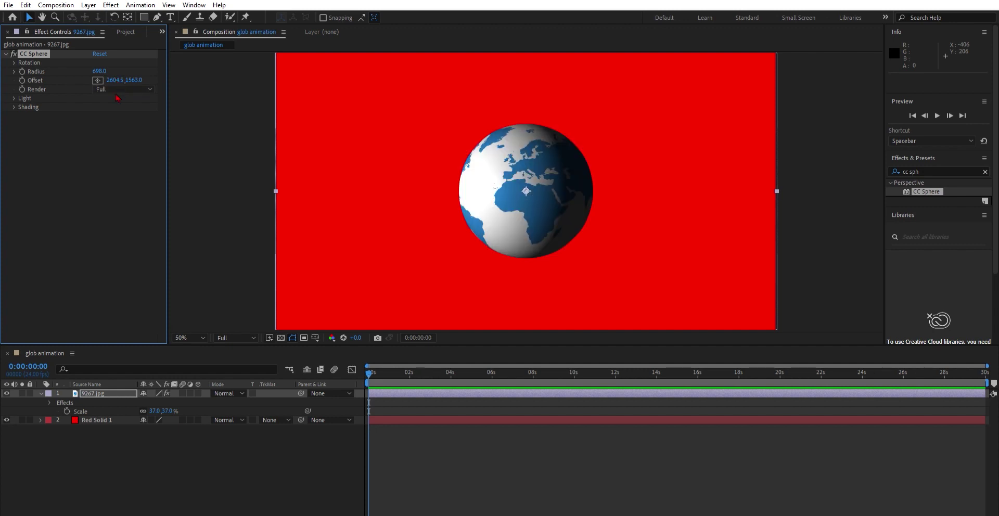
{"action": "key", "text": "space"}
{"action": "key", "text": "space"}
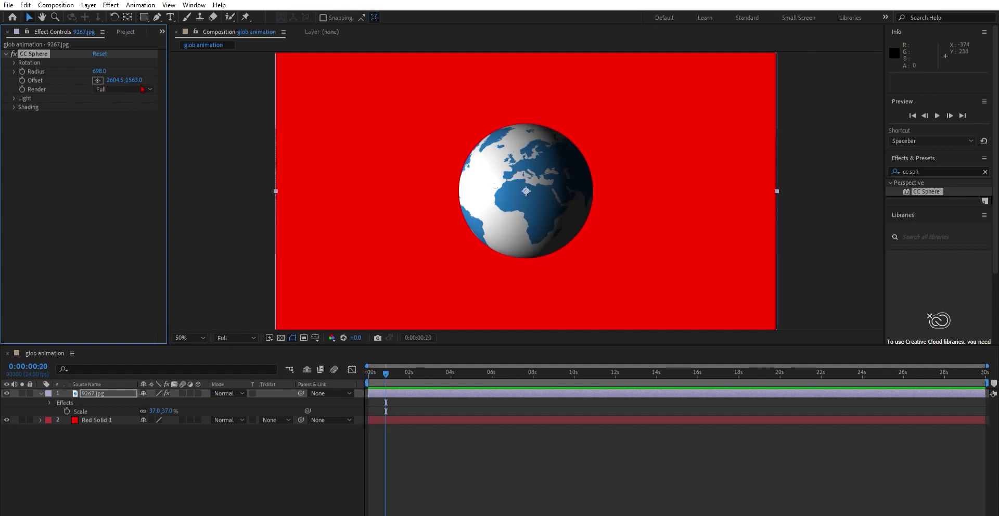
Step: Keep the globe's Rotation Y at 0° and end the work area at 10 seconds
{"action": "left_click", "coordinate": [13, 63]}
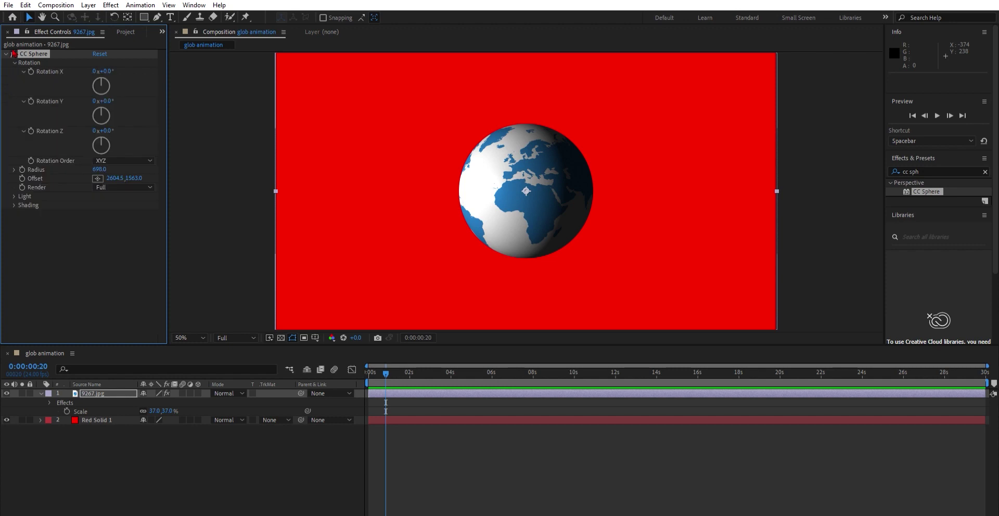
{"action": "mouse_move", "coordinate": [104, 101]}
{"action": "left_mouse_down"}
{"action": "mouse_move", "coordinate": [181, 91]}
{"action": "mouse_move", "coordinate": [514, 101]}
{"action": "mouse_move", "coordinate": [120, 98]}
{"action": "left_mouse_up"}
{"action": "left_click", "coordinate": [117, 96]}
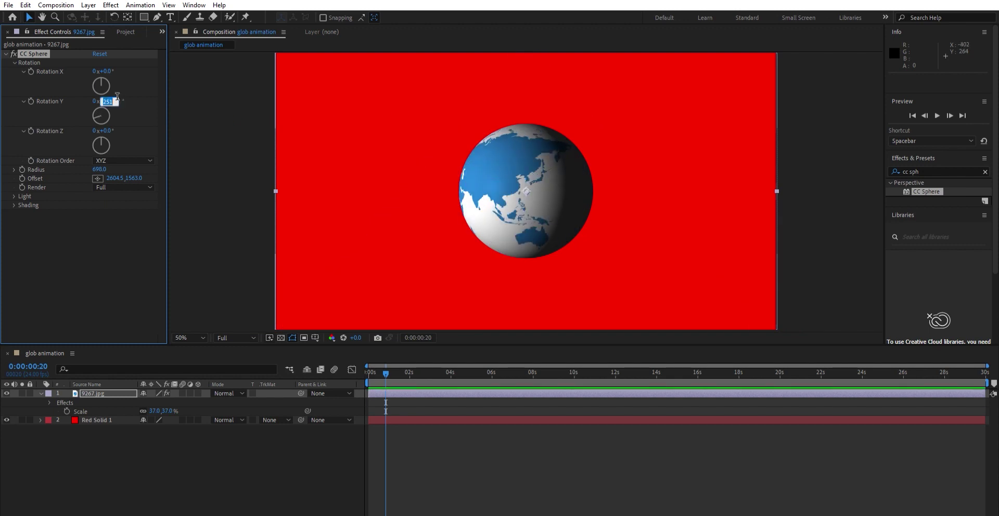
{"action": "key", "text": "Return"}
{"action": "left_click", "coordinate": [365, 368]}
{"action": "left_click_drag", "start_coordinate": [987, 383], "coordinate": [579, 382]}
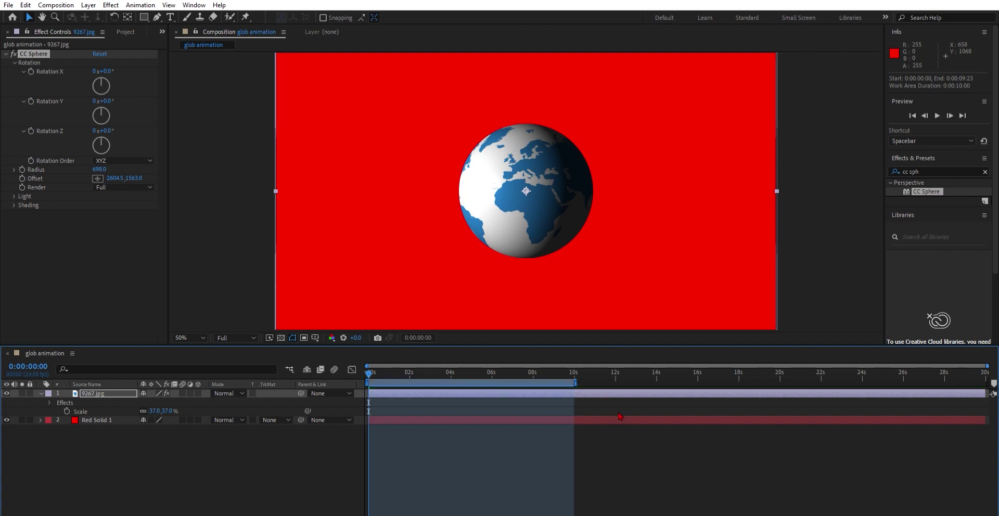
Step: Trim the 'glob animation' composition to its 10-second work area with Ctrl+Shift+X
{"action": "left_click", "coordinate": [585, 405]}
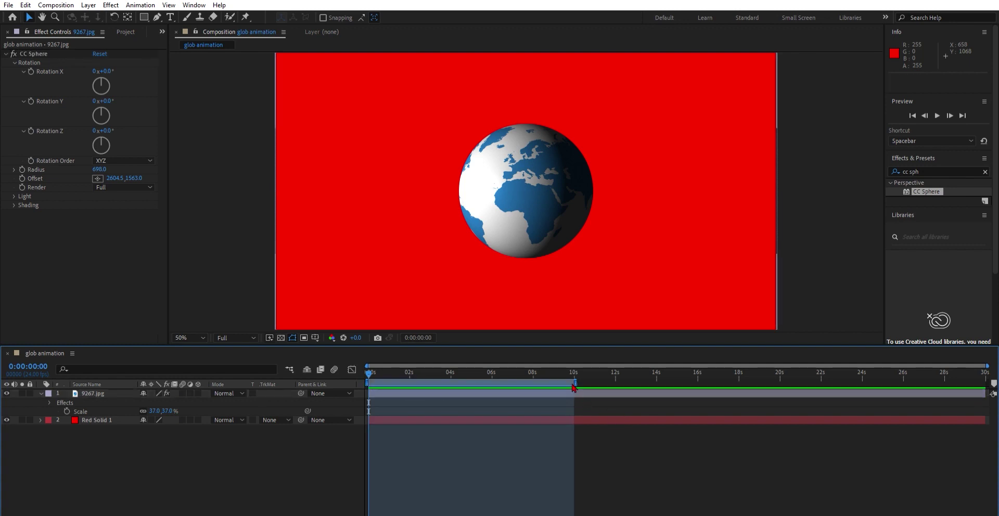
{"action": "left_click", "coordinate": [576, 393]}
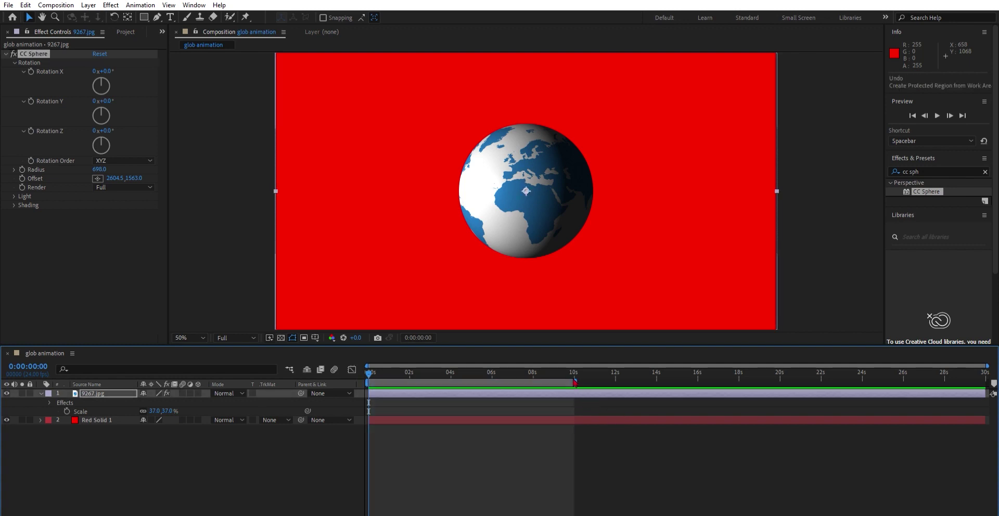
{"action": "key", "text": "ctrl+shift+x"}
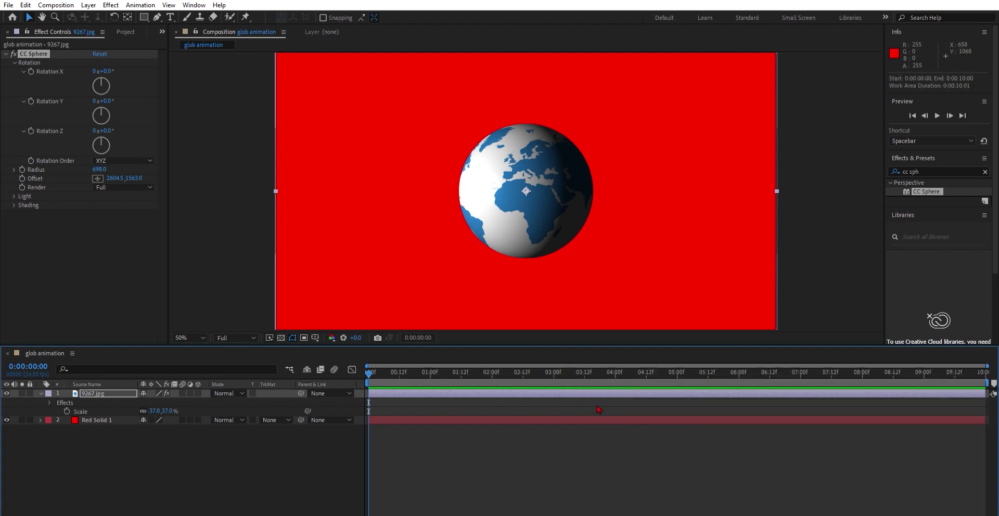
Step: Keyframe the globe's Rotation Y from 0° at 0s to 180° at 9:23, then preview
{"action": "left_click", "coordinate": [31, 101]}
{"action": "left_click_drag", "start_coordinate": [370, 368], "coordinate": [986, 384]}
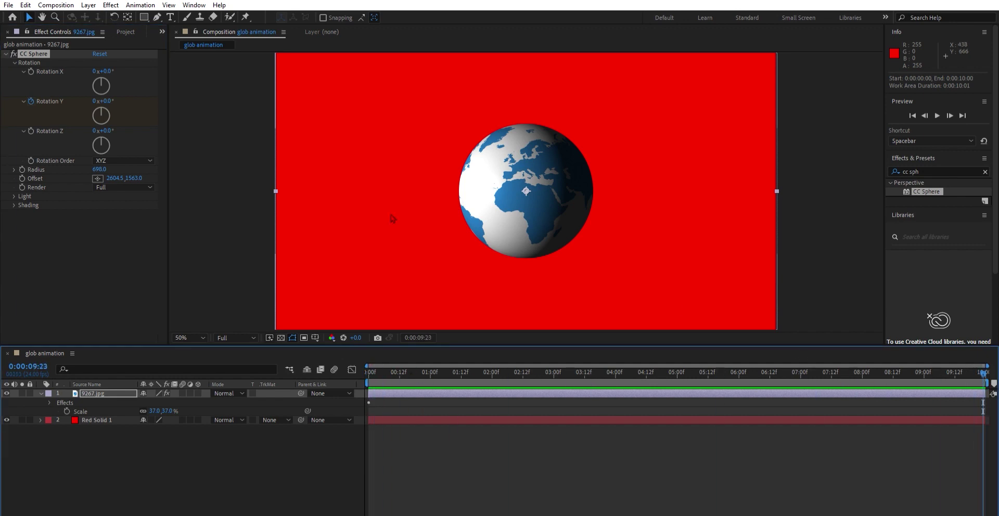
{"action": "left_click", "coordinate": [106, 100]}
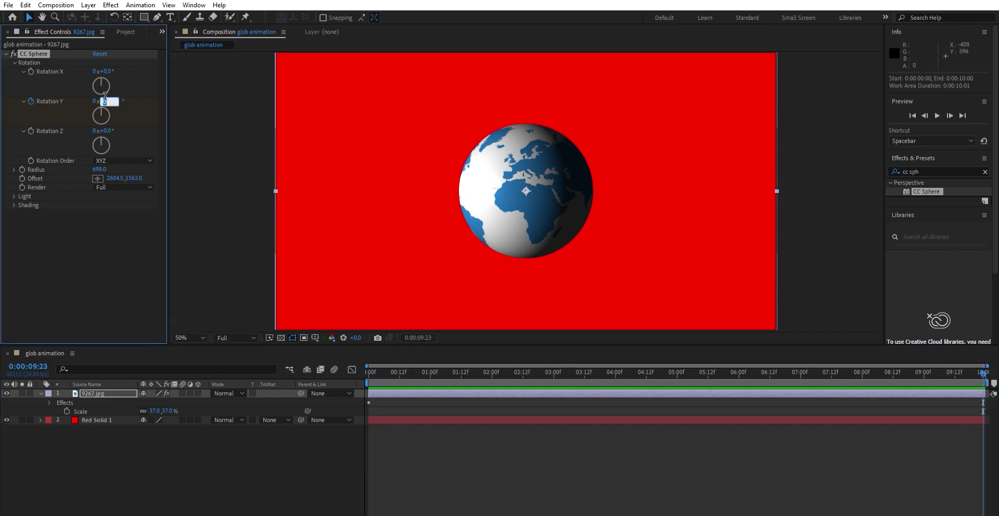
{"action": "type", "text": "180"}
{"action": "key", "text": "Return"}
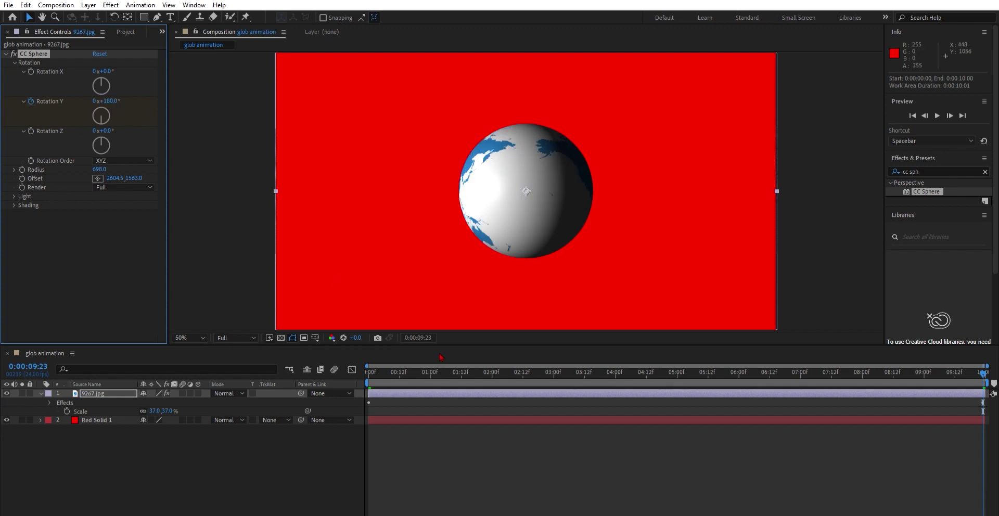
{"action": "key", "text": "space"}
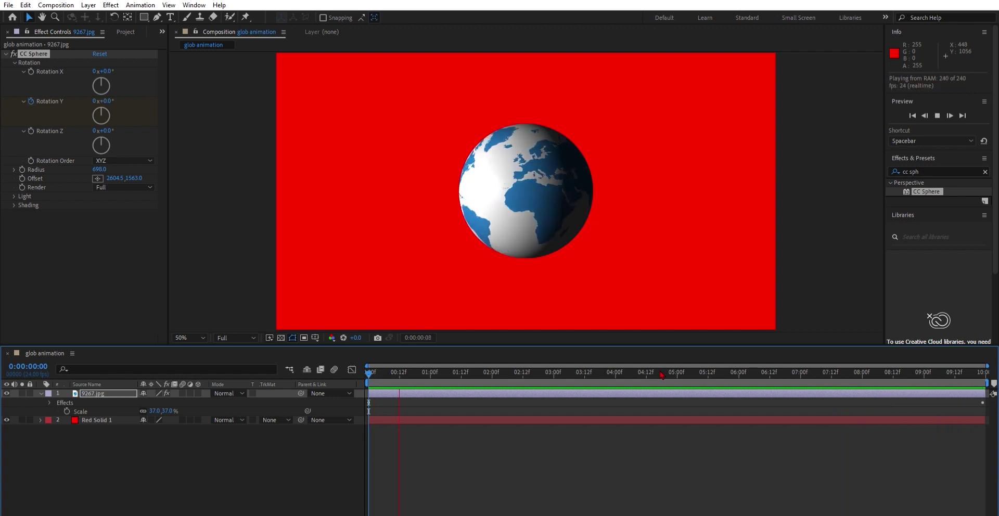
{"action": "left_click", "coordinate": [662, 420]}
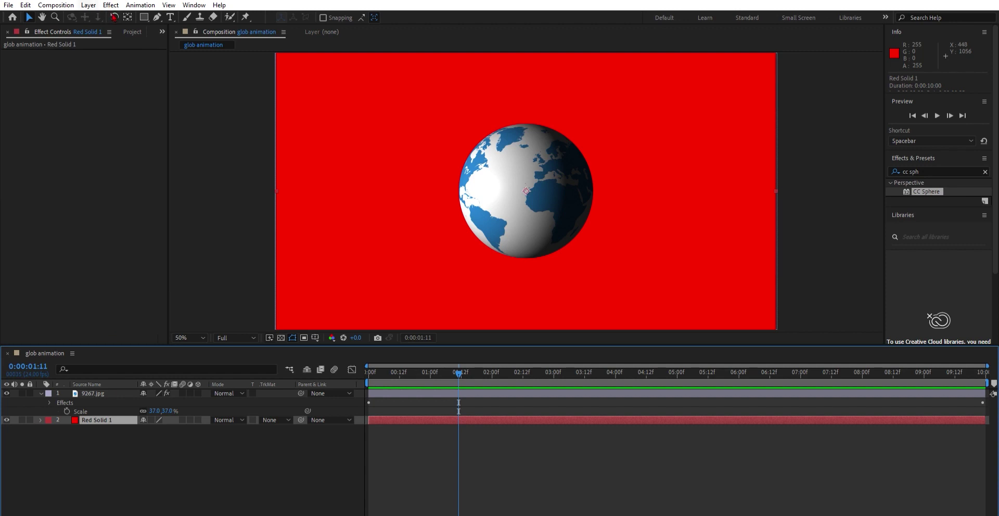
Step: Recolour the red background solid to Medium Cyan in Solid Settings and preview
{"action": "key", "text": "ctrl+shift+y"}
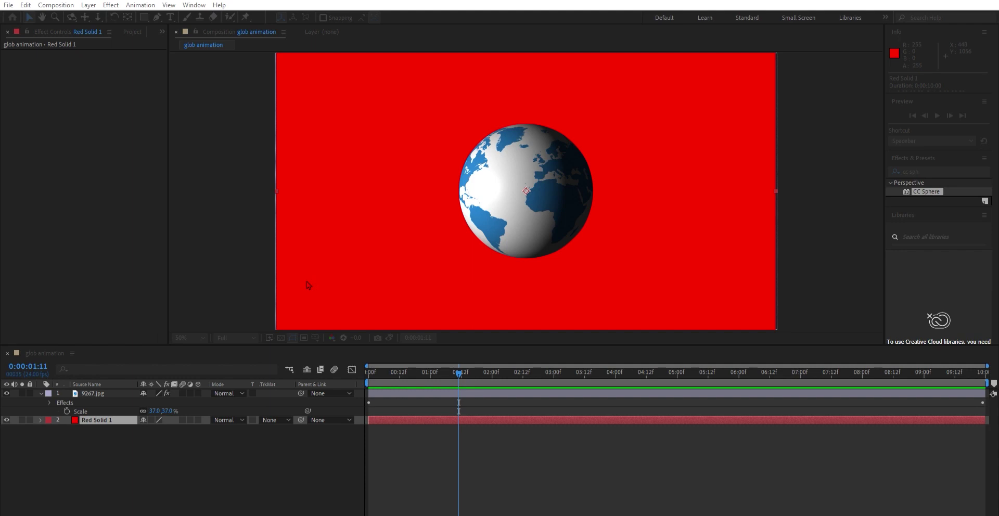
{"action": "key", "text": "Return"}
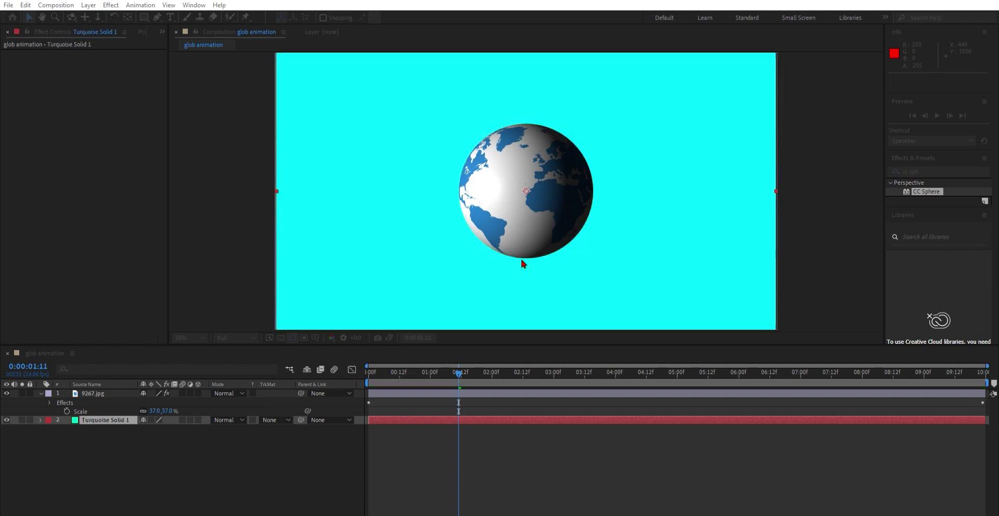
{"action": "mouse_move", "coordinate": [507, 200]}
{"action": "left_mouse_down"}
{"action": "mouse_move", "coordinate": [512, 274]}
{"action": "mouse_move", "coordinate": [477, 186]}
{"action": "mouse_move", "coordinate": [418, 171]}
{"action": "mouse_move", "coordinate": [478, 174]}
{"action": "mouse_move", "coordinate": [526, 283]}
{"action": "mouse_move", "coordinate": [533, 255]}
{"action": "left_mouse_up"}
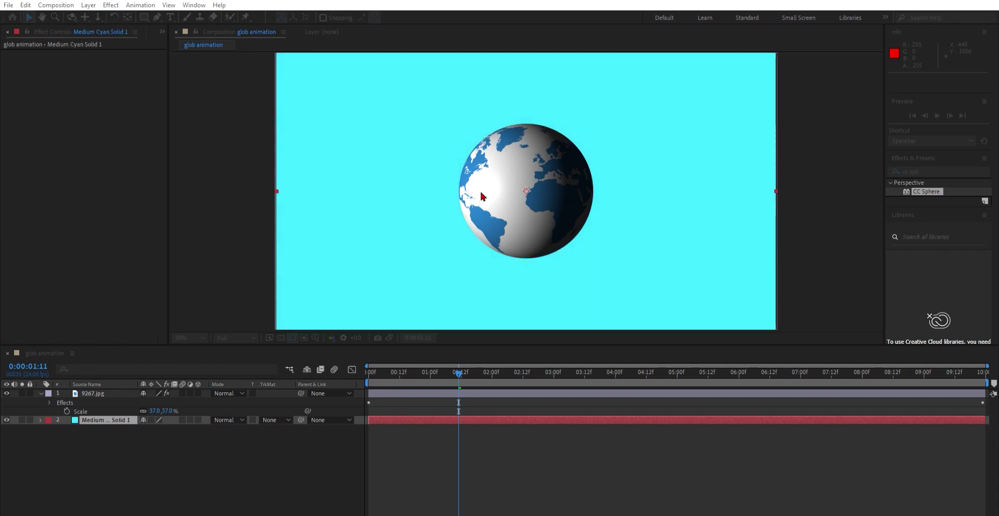
{"action": "key", "text": "Return"}
{"action": "key", "text": "space"}
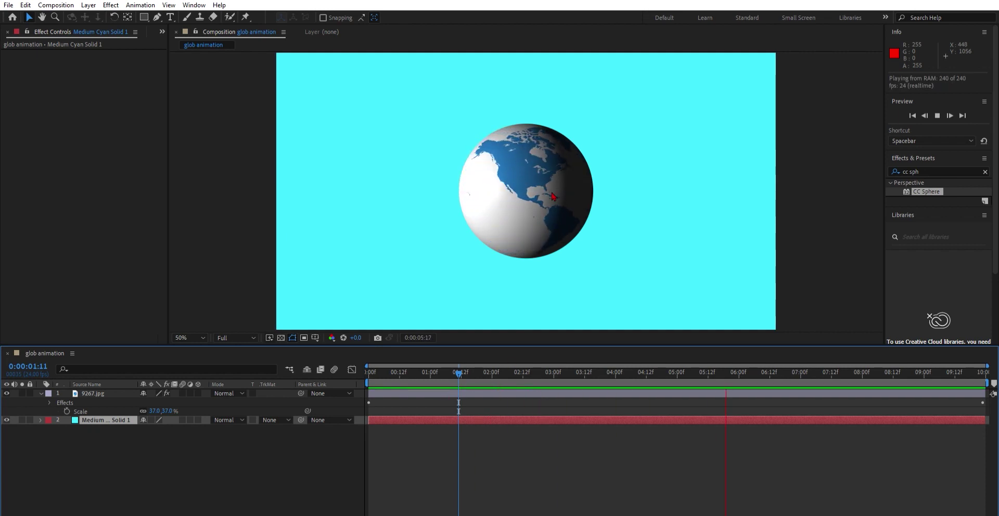
Step: Stop the preview and enlarge CC Sphere's Radius slightly to 739
{"action": "left_click", "coordinate": [89, 393]}
{"action": "key", "text": "space"}
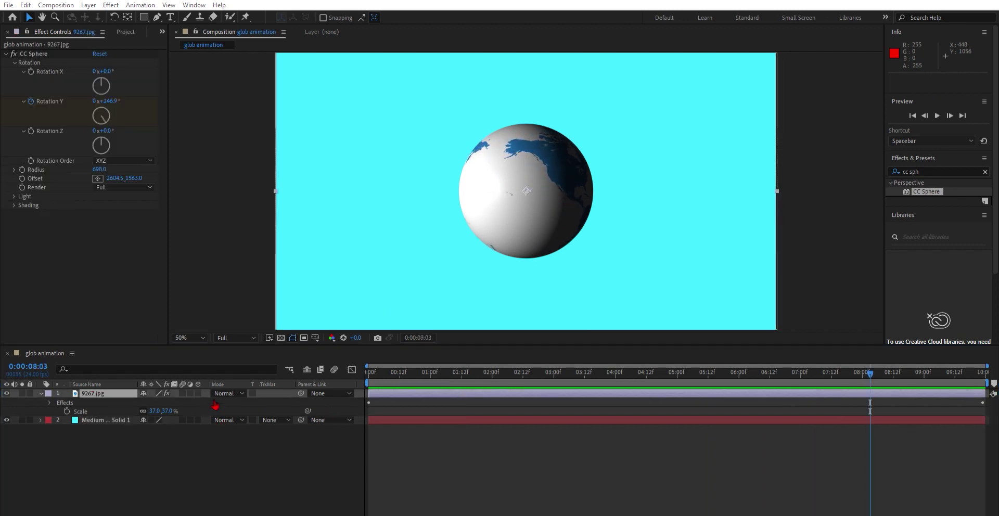
{"action": "left_click", "coordinate": [44, 208]}
{"action": "type", "text": "fill"}
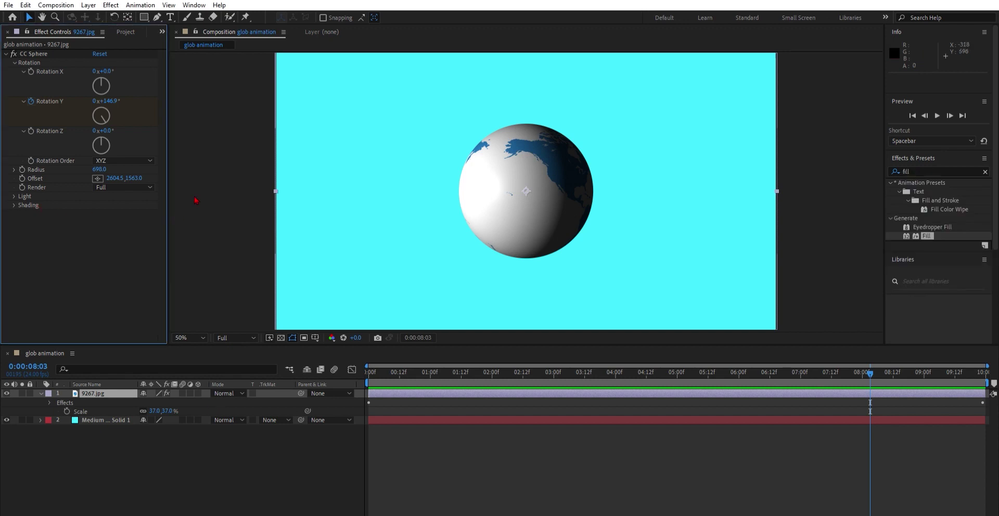
{"action": "left_click_drag", "start_coordinate": [99, 170], "coordinate": [121, 163]}
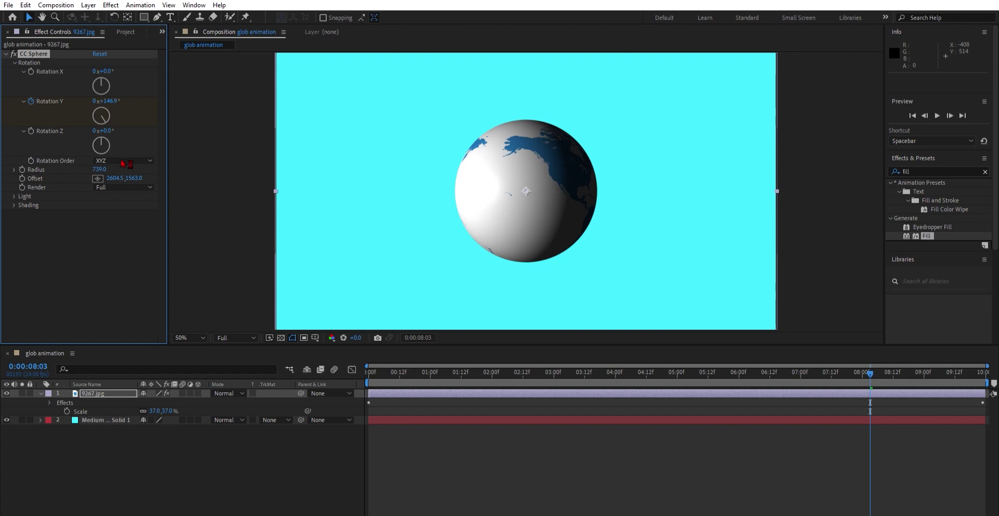
{"action": "left_click", "coordinate": [124, 232]}
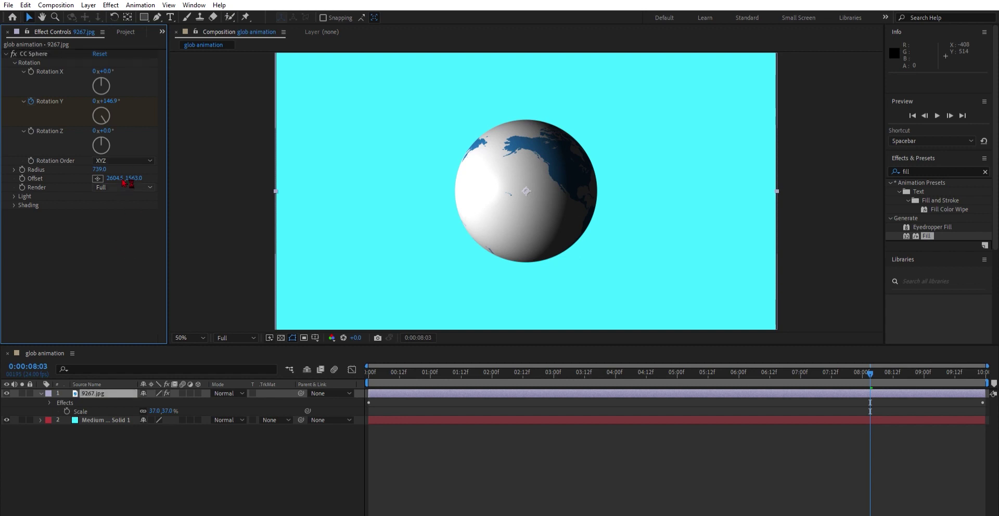
Step: Raise CC Sphere's Light Height to 100 and preview the globe
{"action": "left_click", "coordinate": [15, 196]}
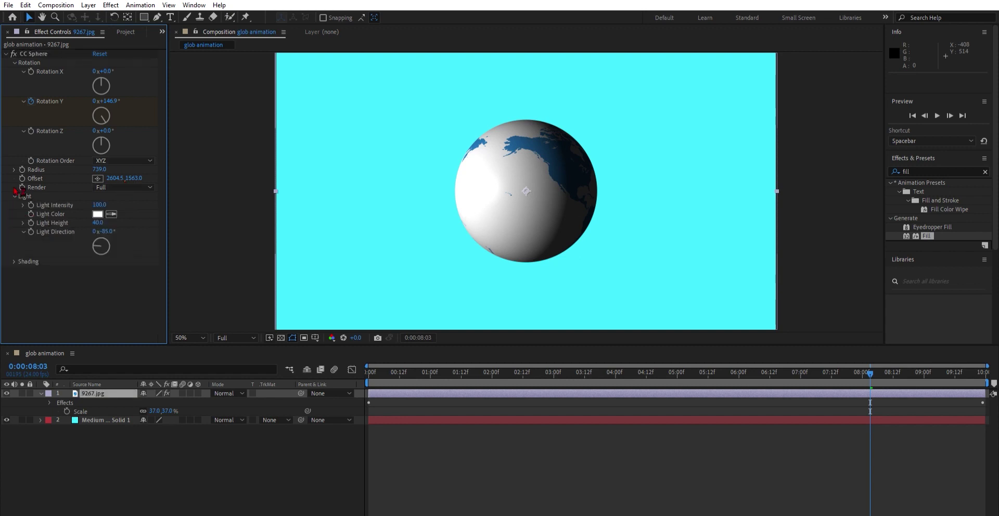
{"action": "left_click_drag", "start_coordinate": [106, 219], "coordinate": [188, 216]}
{"action": "key", "text": "space"}
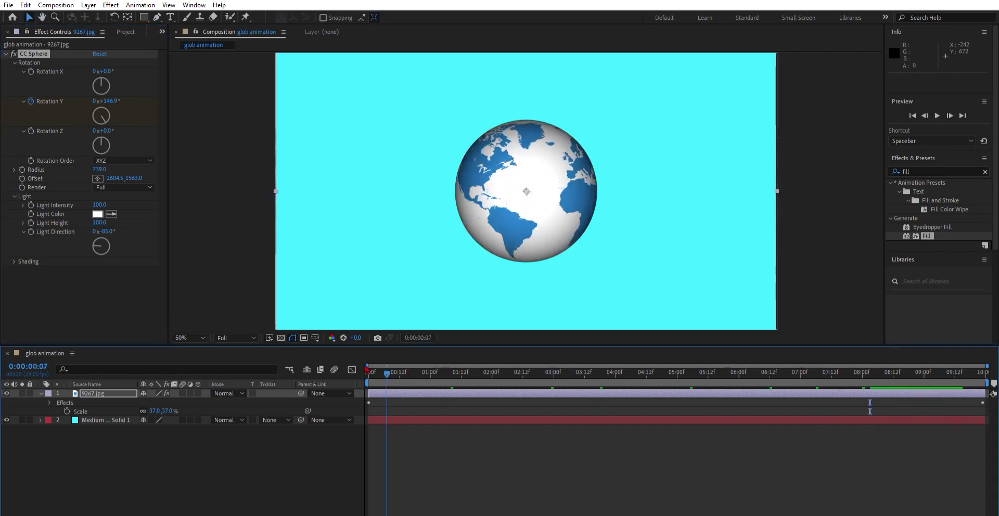
{"action": "key", "text": "space"}
Step: Set CC Sphere's Light Intensity to 110
{"action": "left_click_drag", "start_coordinate": [101, 194], "coordinate": [285, 211]}
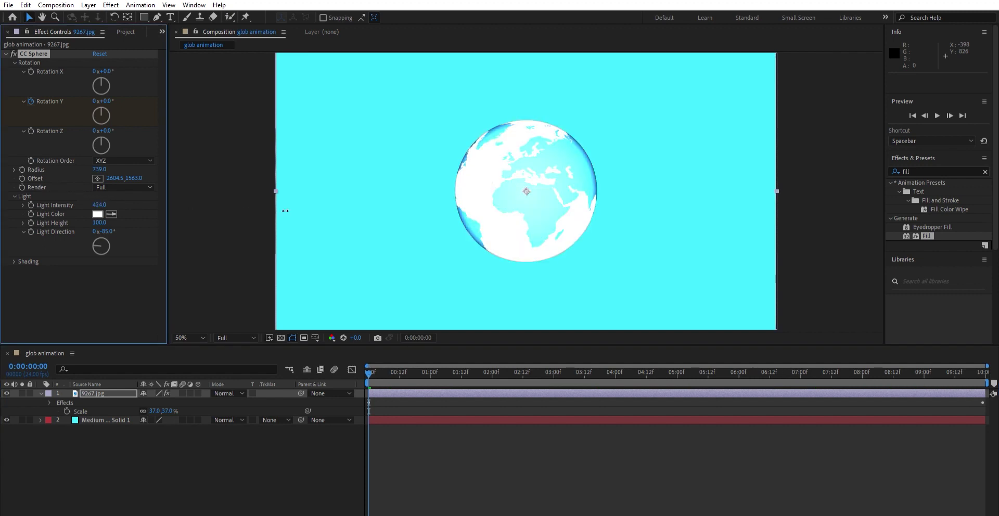
{"action": "left_click", "coordinate": [106, 197]}
{"action": "type", "text": "100"}
{"action": "key", "text": "Return"}
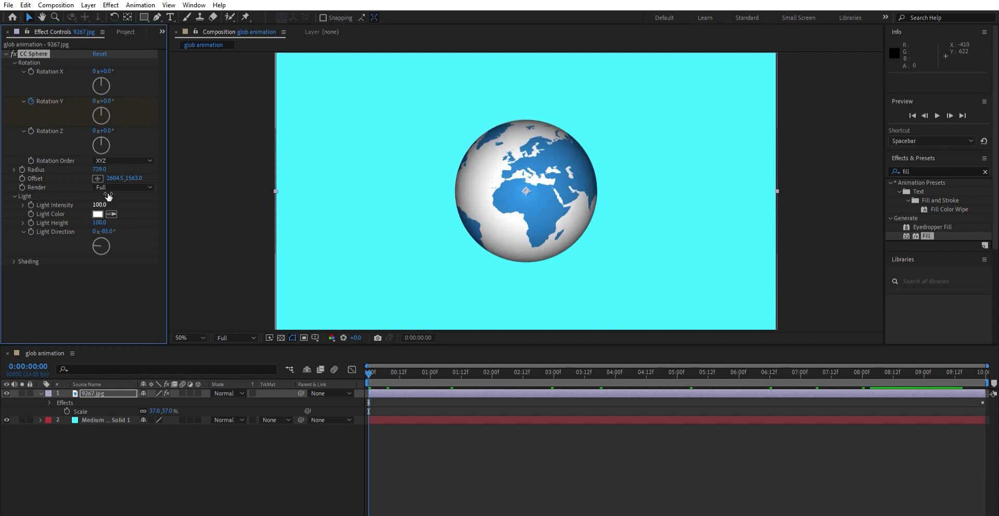
{"action": "left_click", "coordinate": [105, 196]}
{"action": "type", "text": "0"}
{"action": "key", "text": "Return"}
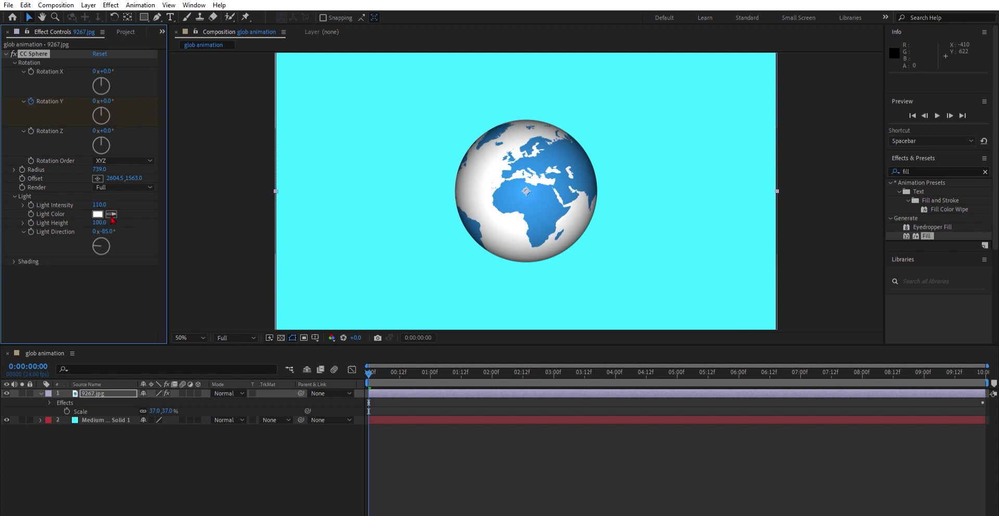
Step: Swing the Light Direction to about 36° and preview the spinning globe
{"action": "left_click_drag", "start_coordinate": [115, 223], "coordinate": [173, 225]}
{"action": "key", "text": "space"}
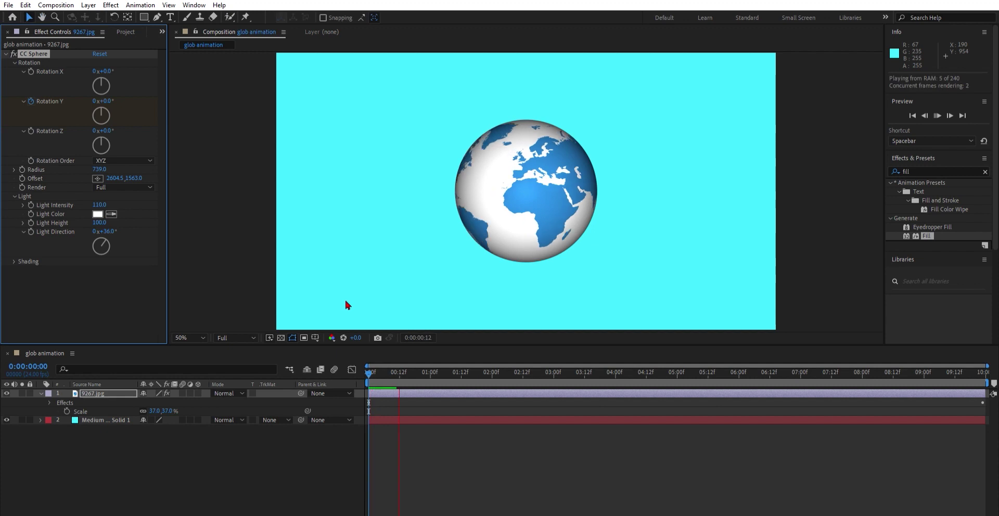
{"action": "key", "text": "space"}
{"action": "left_click_drag", "start_coordinate": [491, 371], "coordinate": [372, 362]}
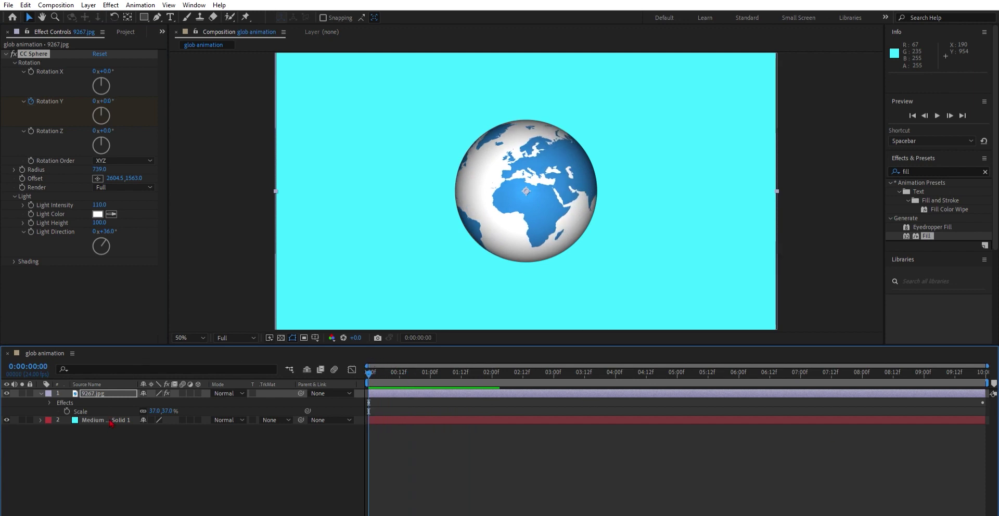
Step: Lock the globe and background layers and add an ellipse to Shape Layer 1 around the globe
{"action": "left_click", "coordinate": [41, 394]}
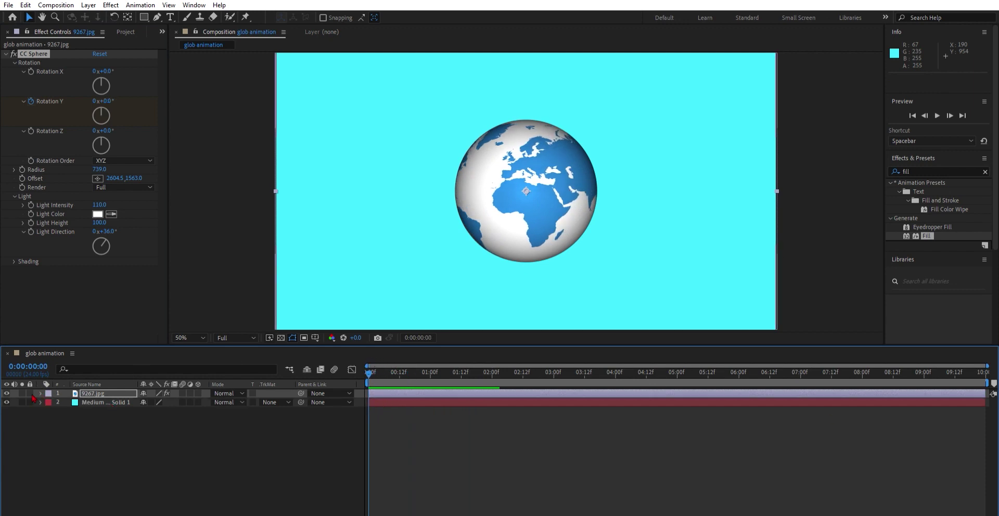
{"action": "left_click_drag", "start_coordinate": [30, 394], "coordinate": [29, 402]}
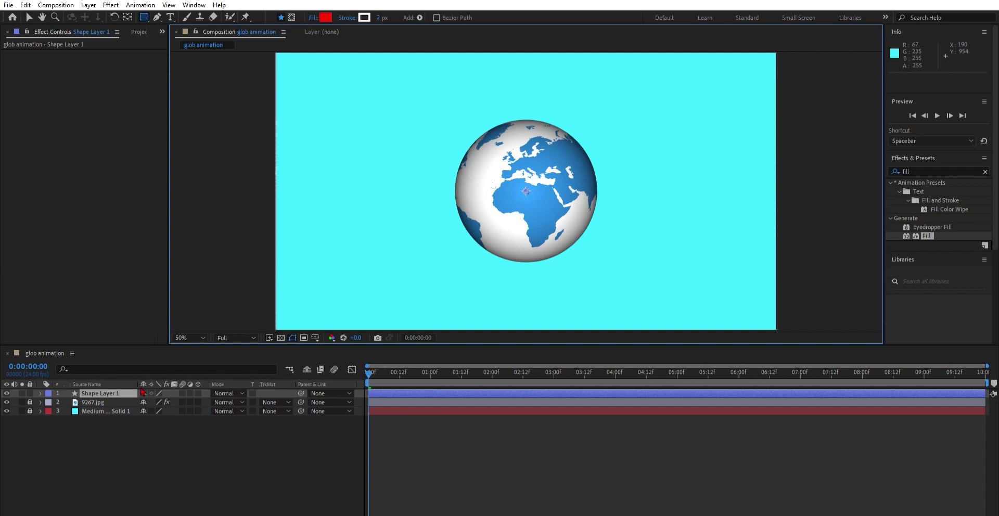
{"action": "left_click", "coordinate": [40, 394]}
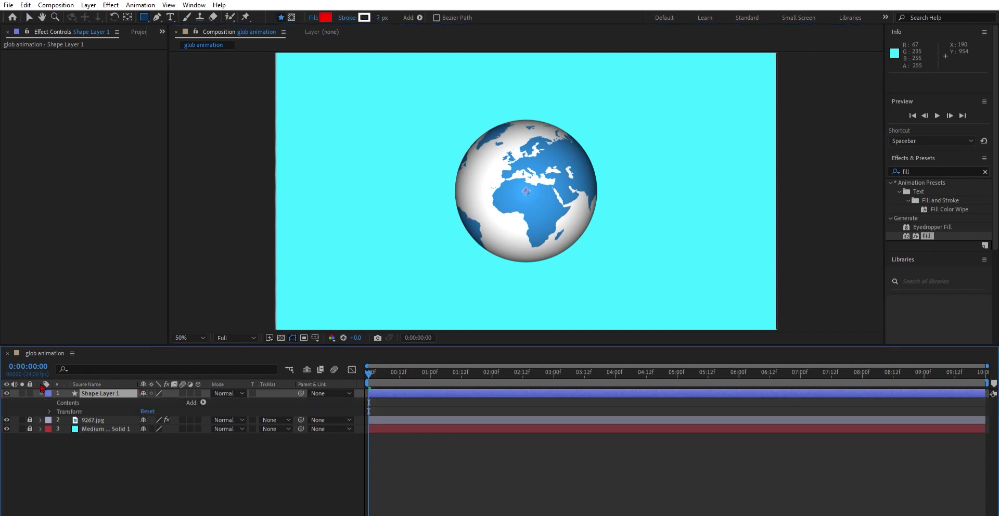
{"action": "left_click", "coordinate": [249, 192]}
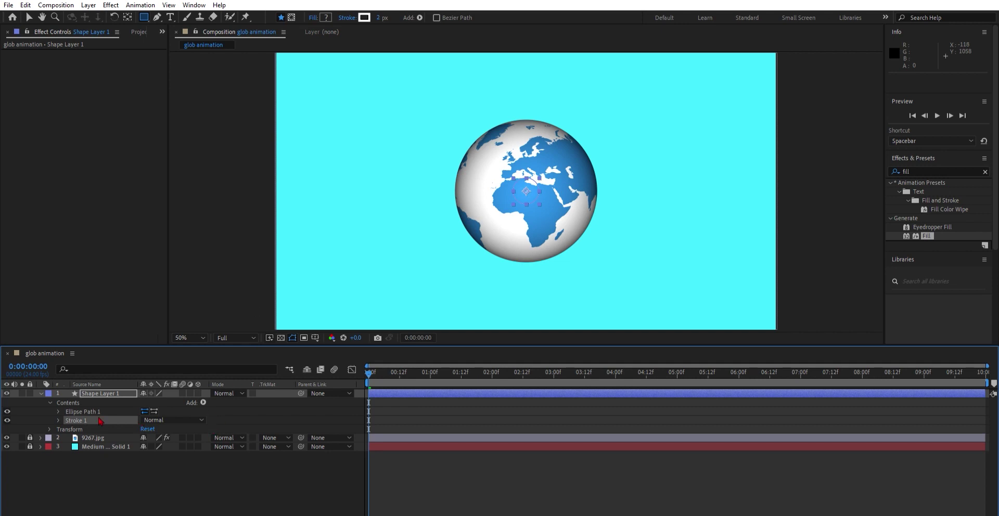
{"action": "left_click", "coordinate": [58, 412]}
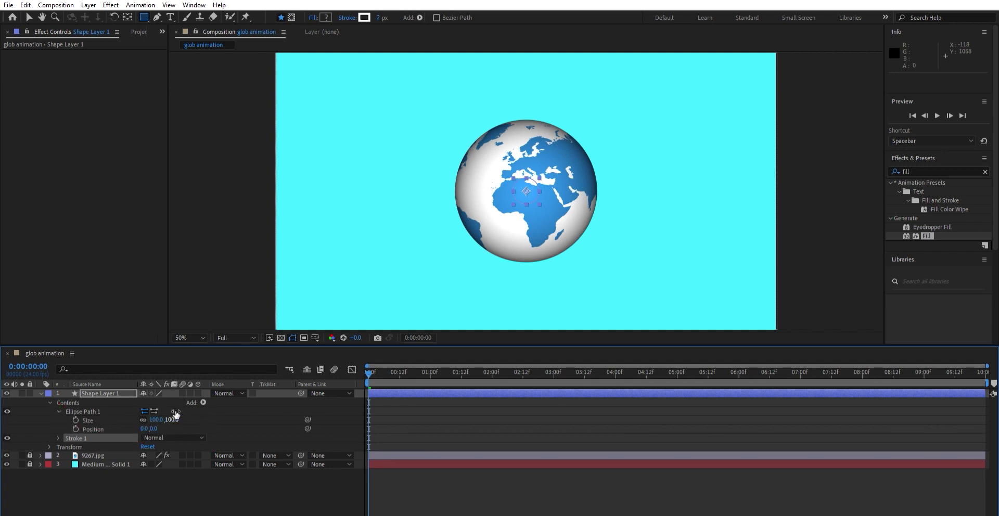
{"action": "left_click_drag", "start_coordinate": [156, 419], "coordinate": [427, 421]}
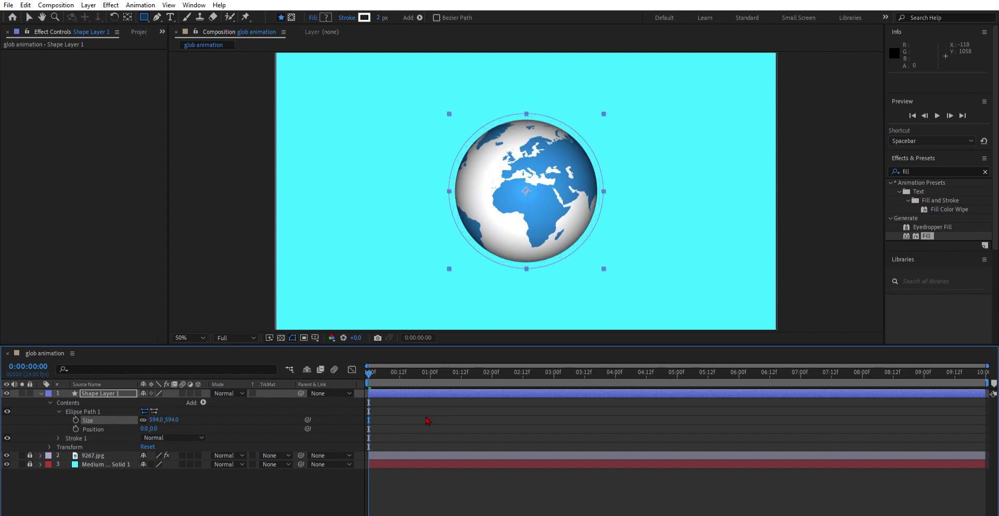
Step: Give the white ring a 32 px stroke and settle the ellipse size at 583
{"action": "left_click", "coordinate": [59, 438]}
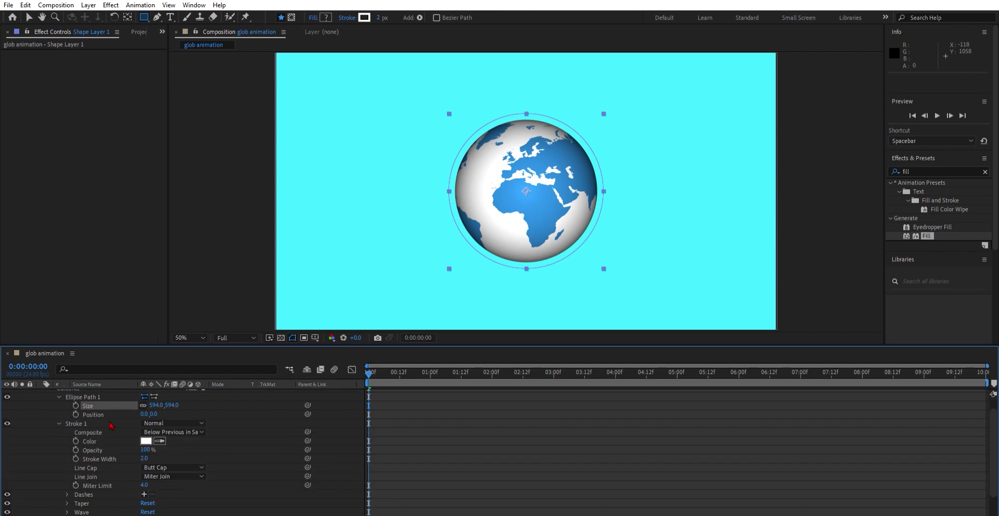
{"action": "scroll", "coordinate": [112, 425], "scroll_direction": "down", "scroll_amount": 2}
{"action": "left_click_drag", "start_coordinate": [145, 432], "coordinate": [165, 422]}
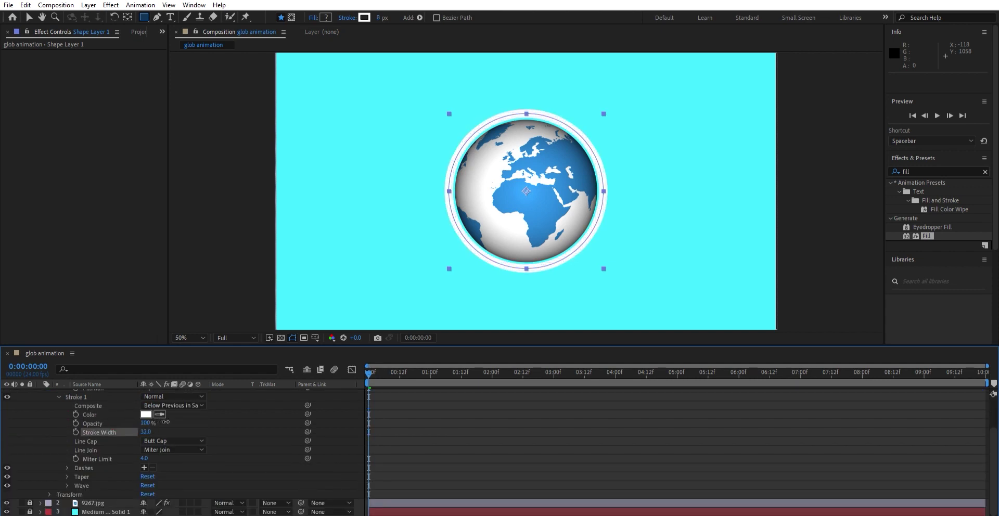
{"action": "scroll", "coordinate": [164, 425], "scroll_direction": "up", "scroll_amount": 2}
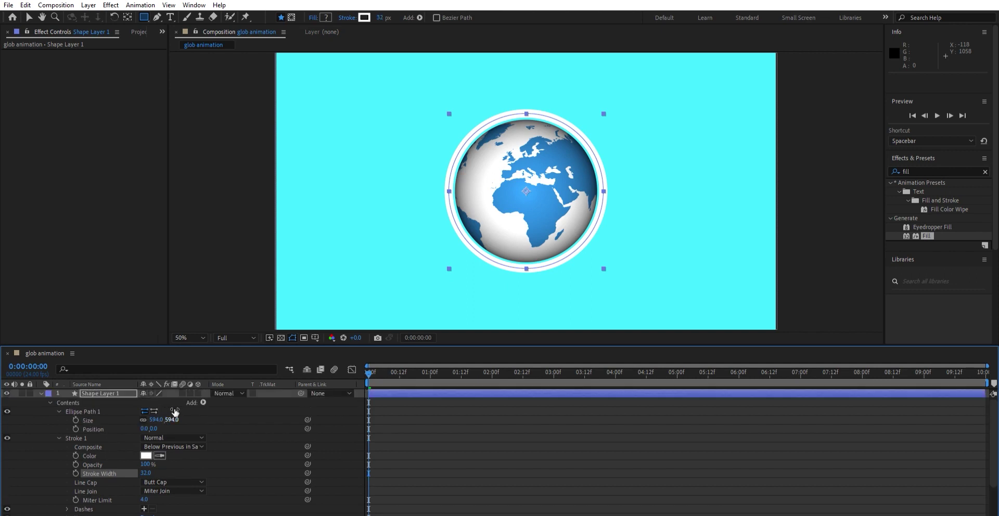
{"action": "left_click_drag", "start_coordinate": [178, 411], "coordinate": [155, 419]}
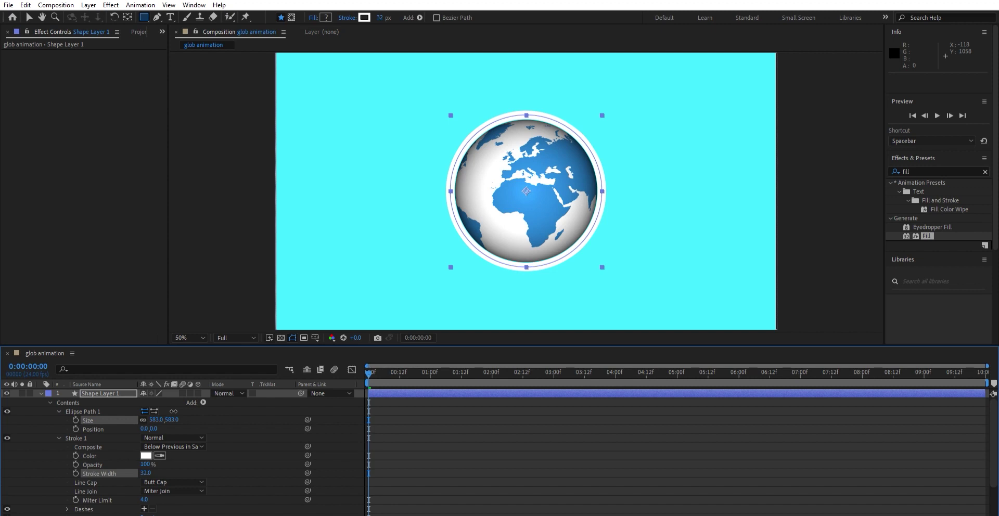
{"action": "left_click", "coordinate": [58, 411]}
{"action": "left_click", "coordinate": [58, 419]}
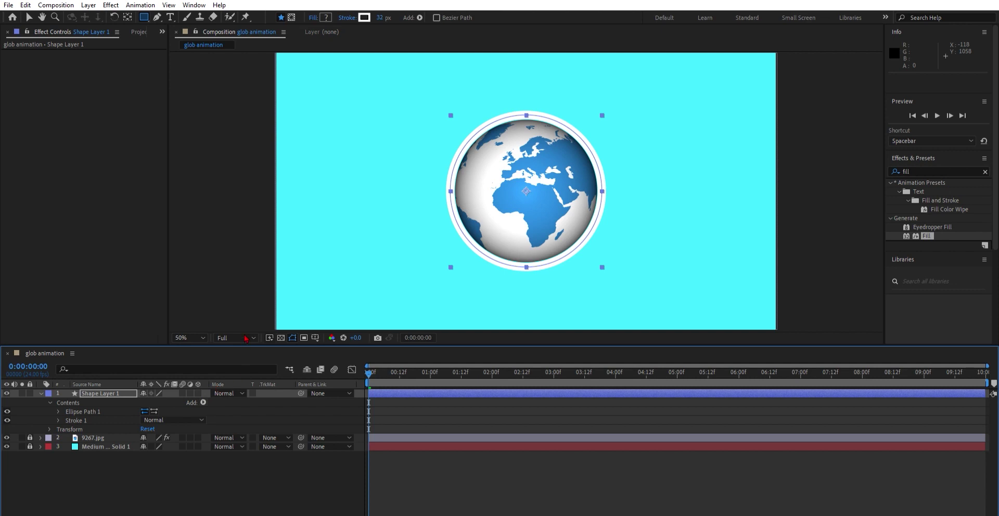
Step: Reveal Trim Paths 1 and set a first keyframe on its End value at 00:00
{"action": "left_click", "coordinate": [58, 420]}
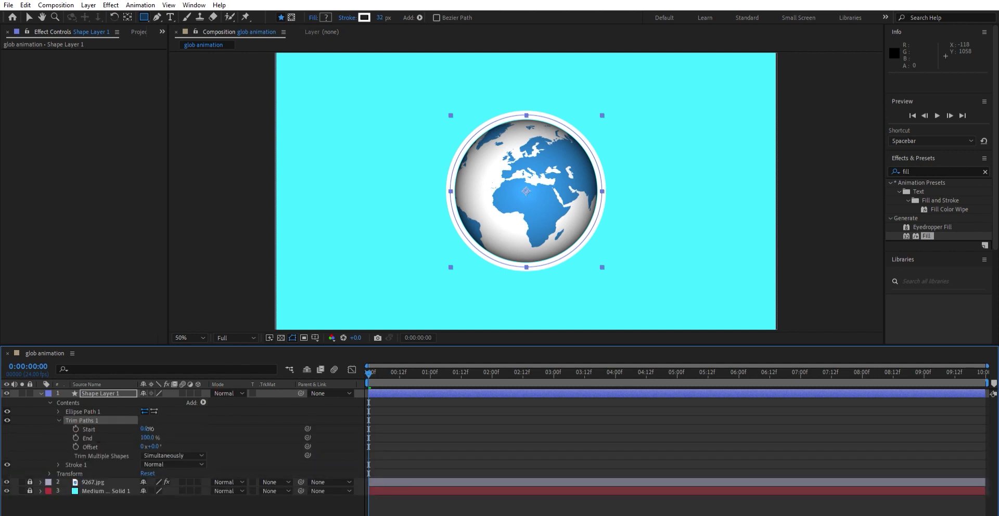
{"action": "left_click_drag", "start_coordinate": [148, 437], "coordinate": [149, 430]}
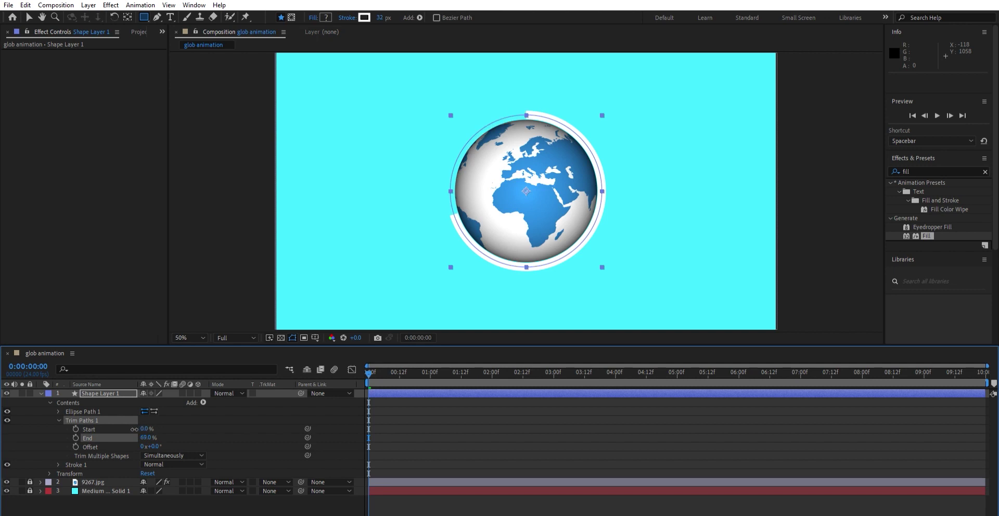
{"action": "left_click", "coordinate": [76, 438]}
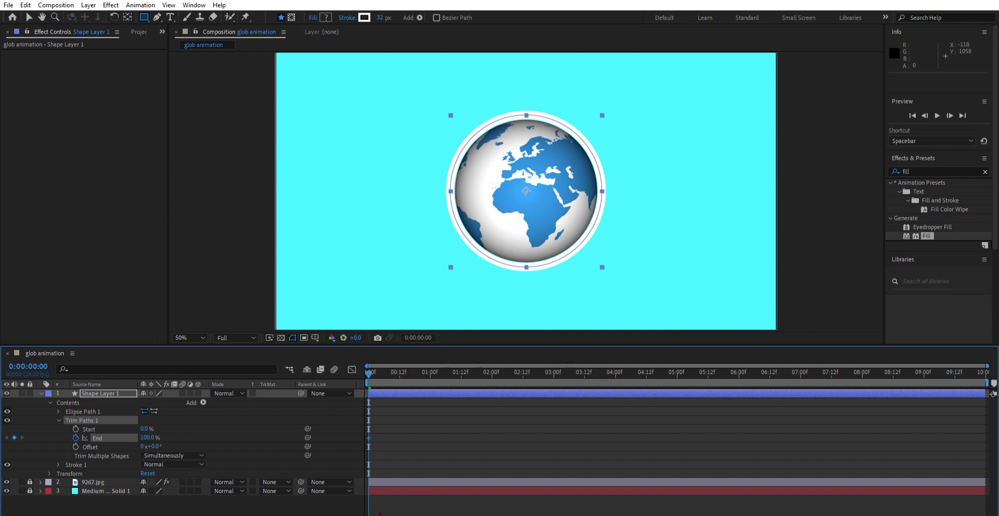
{"action": "key", "text": "="}
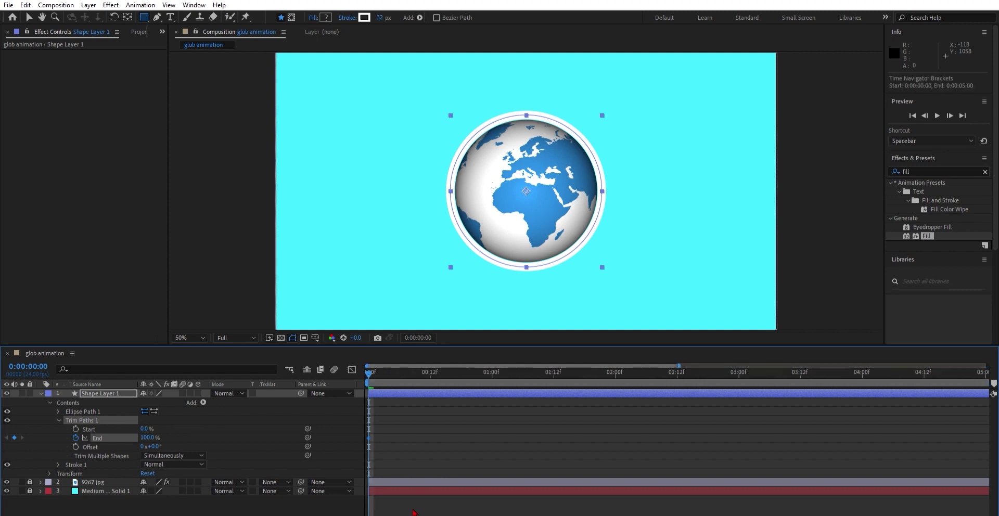
{"action": "key", "text": "="}
{"action": "key", "text": "minus"}
{"action": "key", "text": "minus"}
Step: Add an End keyframe at about 3 seconds, then lower End at 00:00 to 0%
{"action": "left_click_drag", "start_coordinate": [377, 369], "coordinate": [493, 396]}
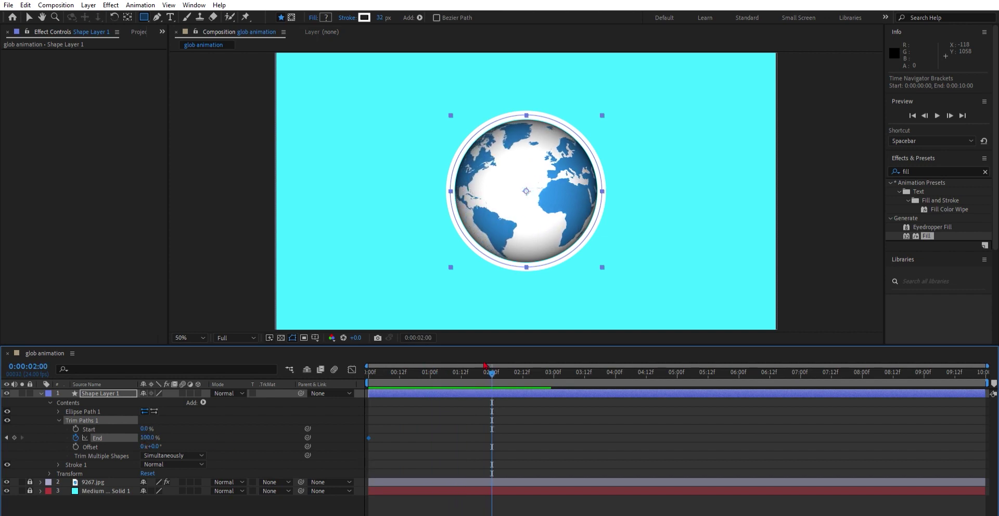
{"action": "left_click_drag", "start_coordinate": [494, 367], "coordinate": [555, 383]}
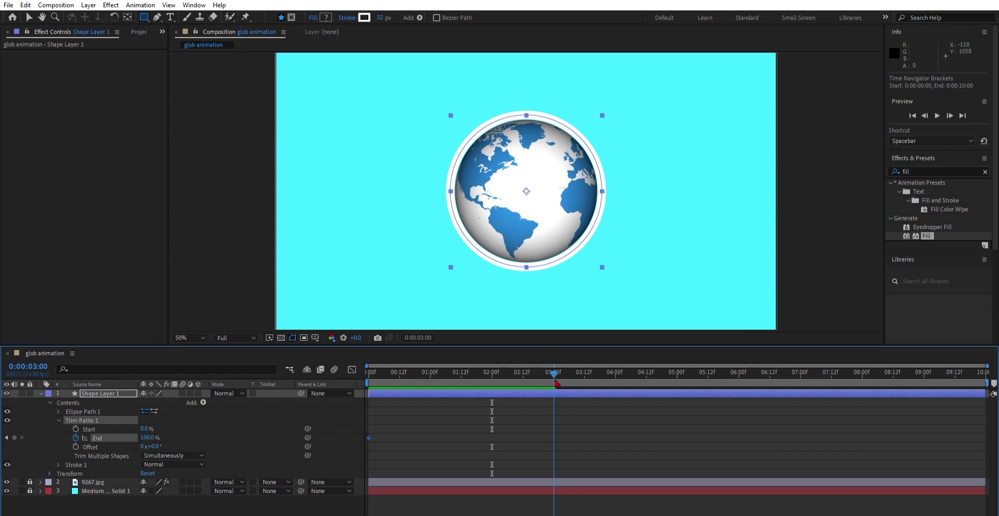
{"action": "left_click", "coordinate": [149, 439]}
{"action": "left_click", "coordinate": [186, 432]}
{"action": "left_click_drag", "start_coordinate": [380, 366], "coordinate": [357, 386]}
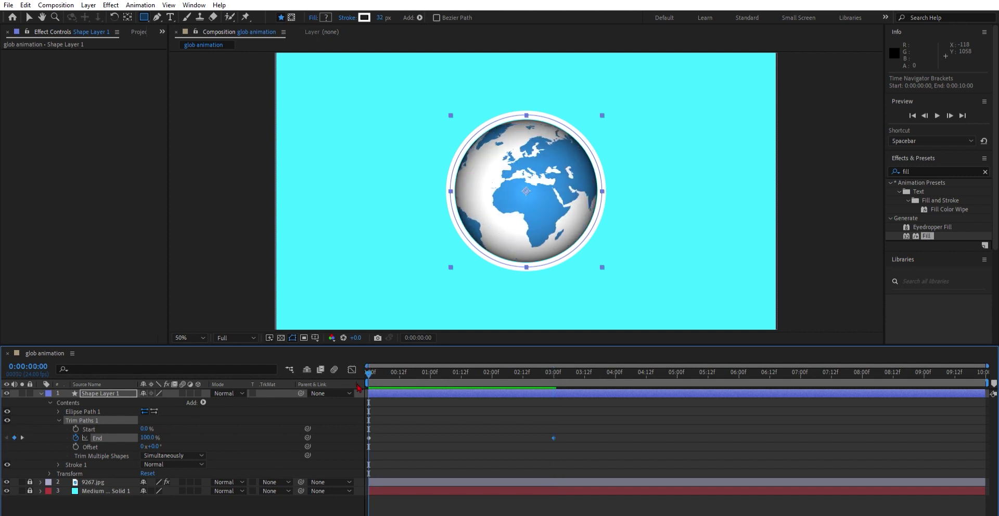
{"action": "left_click", "coordinate": [368, 438]}
{"action": "mouse_move", "coordinate": [148, 437]}
{"action": "left_mouse_down"}
{"action": "mouse_move", "coordinate": [146, 428]}
{"action": "mouse_move", "coordinate": [62, 421]}
{"action": "left_mouse_up"}
Step: Preview the arc drawing on and move the later End keyframe out to 05:00
{"action": "key", "text": "space"}
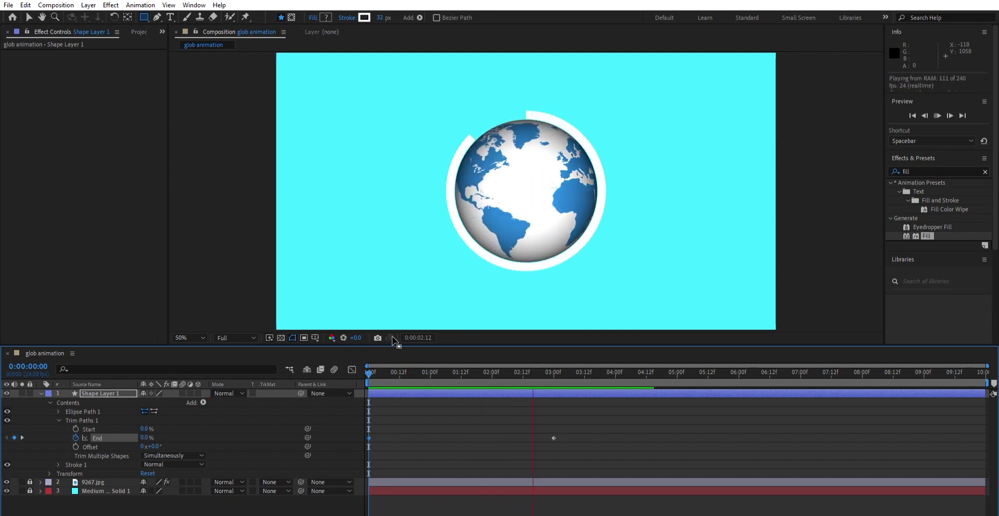
{"action": "key", "text": "space"}
{"action": "mouse_move", "coordinate": [559, 365]}
{"action": "left_mouse_down"}
{"action": "mouse_move", "coordinate": [499, 366]}
{"action": "mouse_move", "coordinate": [528, 379]}
{"action": "left_mouse_up"}
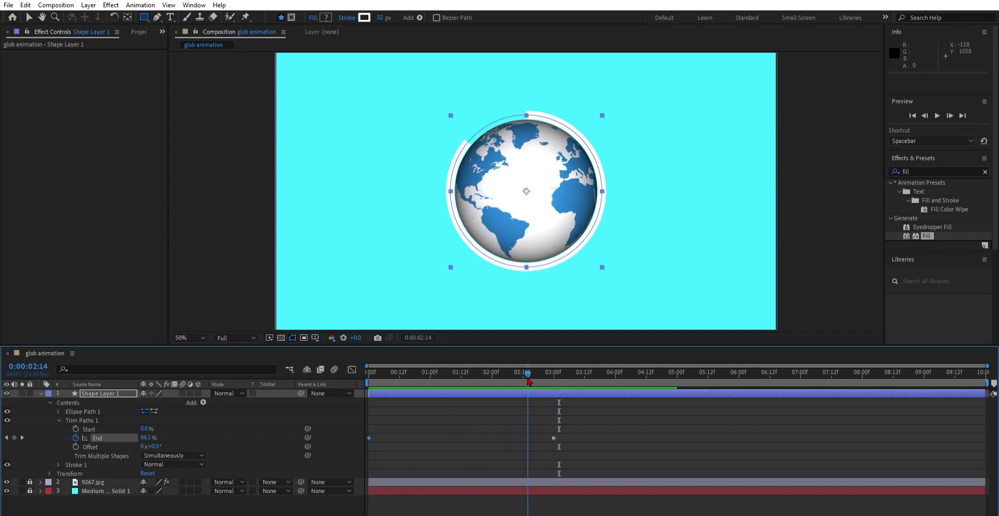
{"action": "left_click_drag", "start_coordinate": [555, 429], "coordinate": [678, 428]}
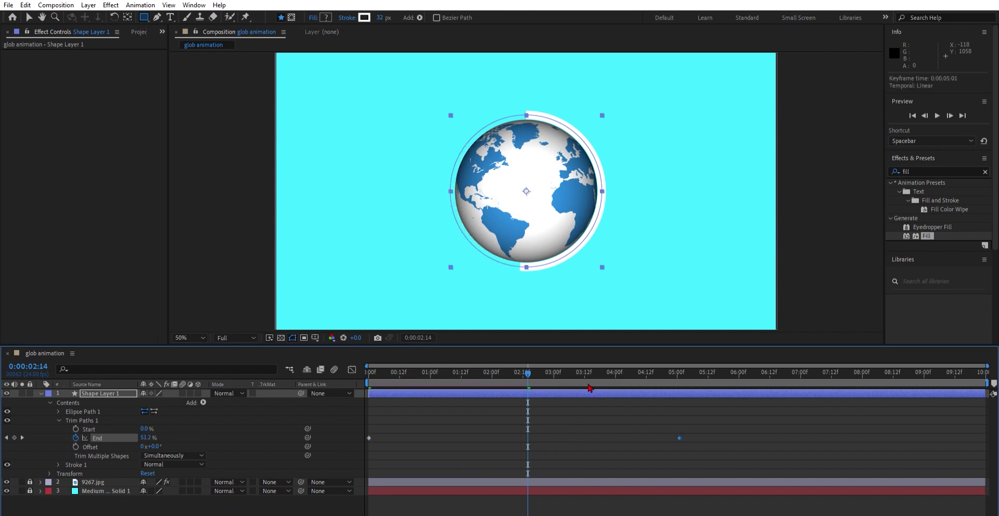
{"action": "left_click_drag", "start_coordinate": [531, 366], "coordinate": [523, 374]}
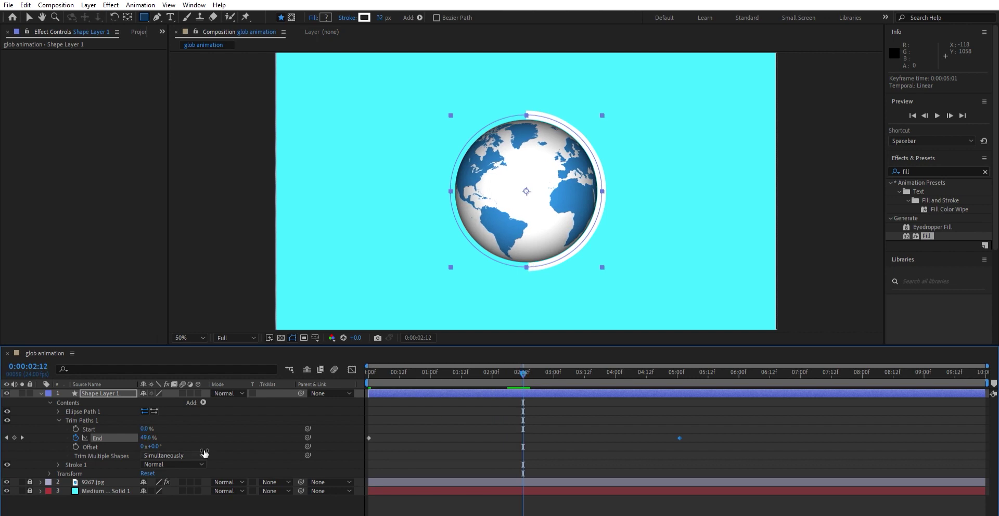
Step: Keyframe Trim Paths Start from 24% at 02:12 to 100% at 07:12, then preview the sweep
{"action": "left_click", "coordinate": [75, 429]}
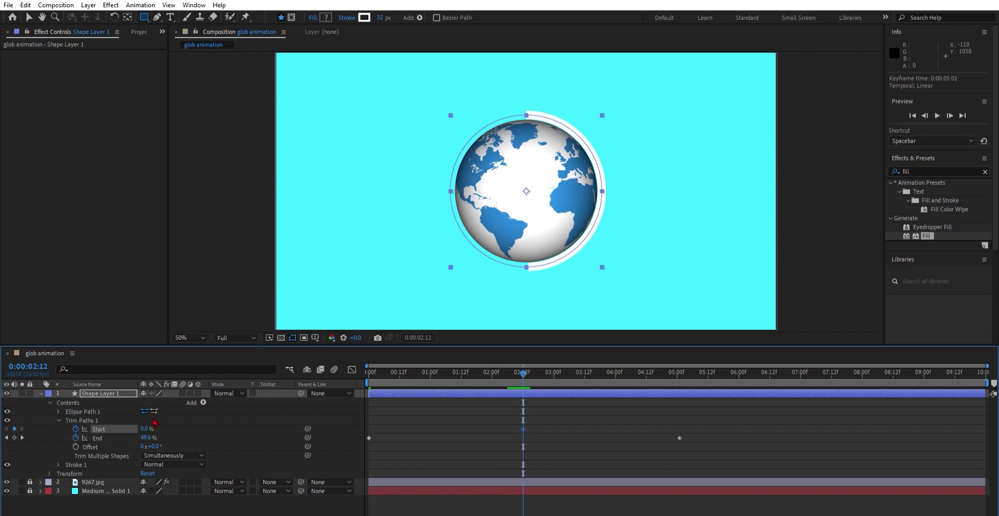
{"action": "left_click_drag", "start_coordinate": [151, 422], "coordinate": [162, 422]}
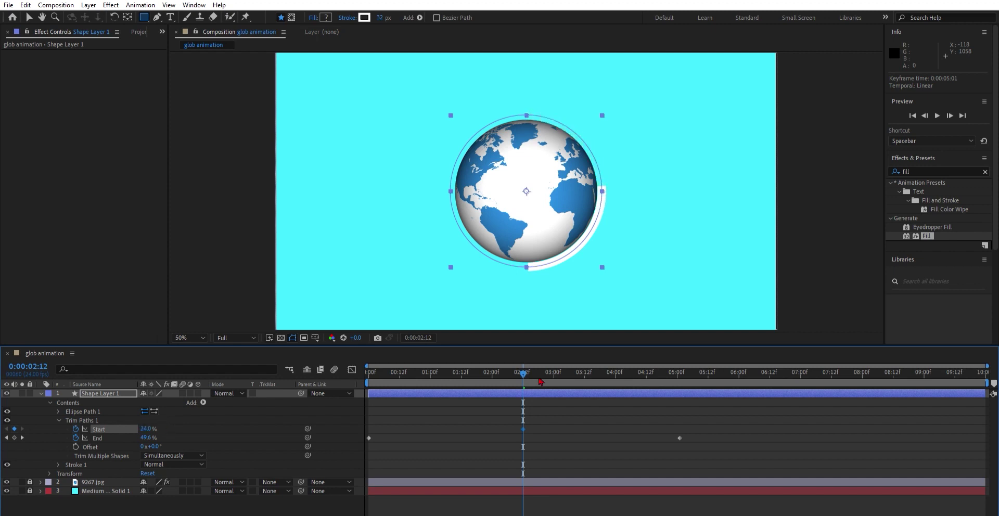
{"action": "left_click_drag", "start_coordinate": [524, 371], "coordinate": [834, 396]}
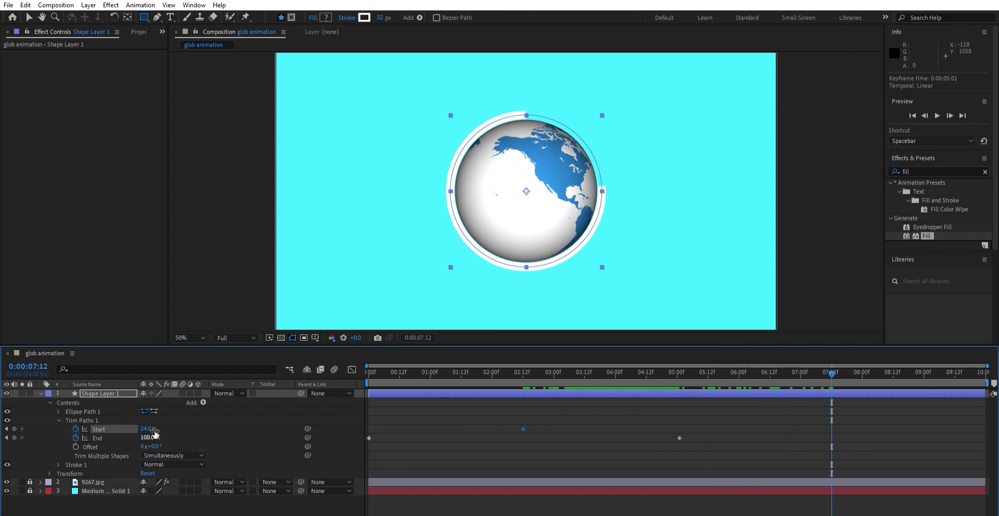
{"action": "left_click_drag", "start_coordinate": [150, 423], "coordinate": [268, 422]}
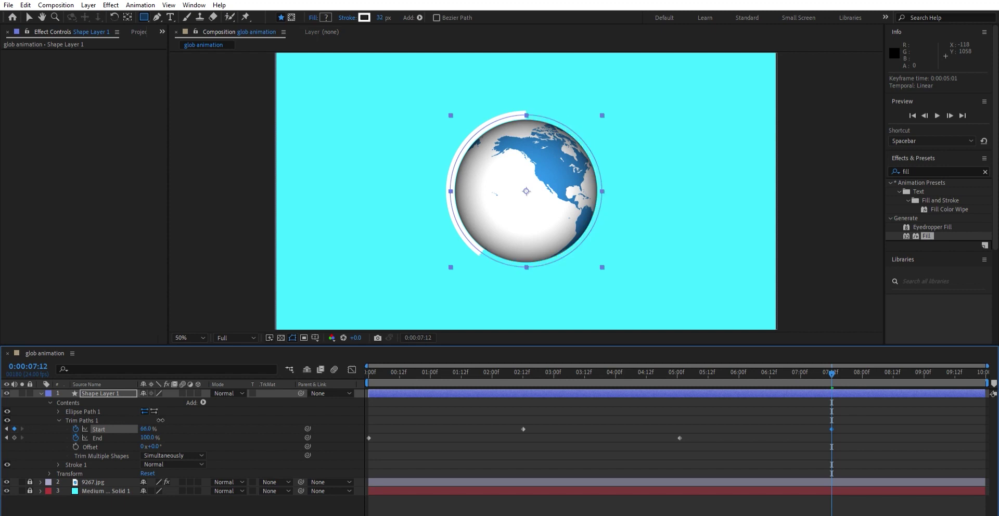
{"action": "left_click_drag", "start_coordinate": [831, 366], "coordinate": [346, 379]}
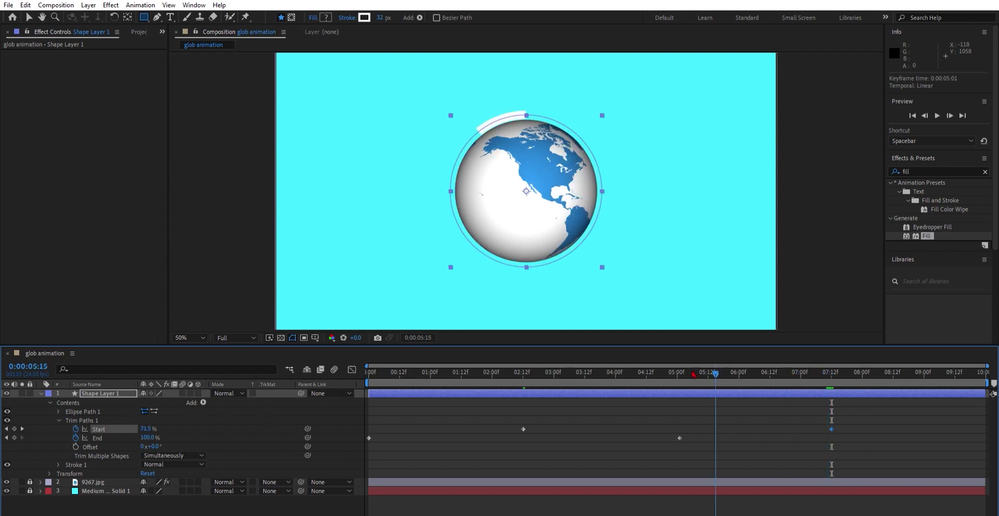
{"action": "key", "text": "space"}
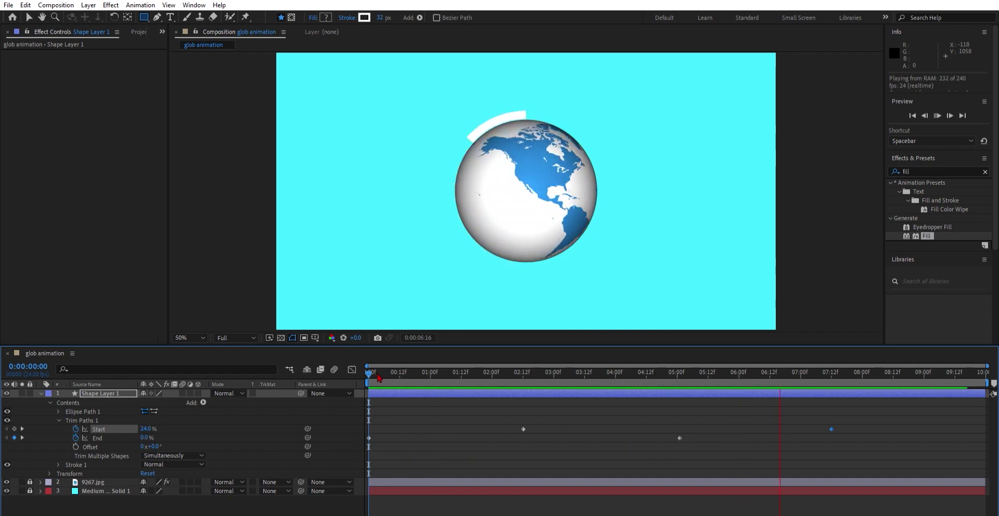
{"action": "key", "text": "space"}
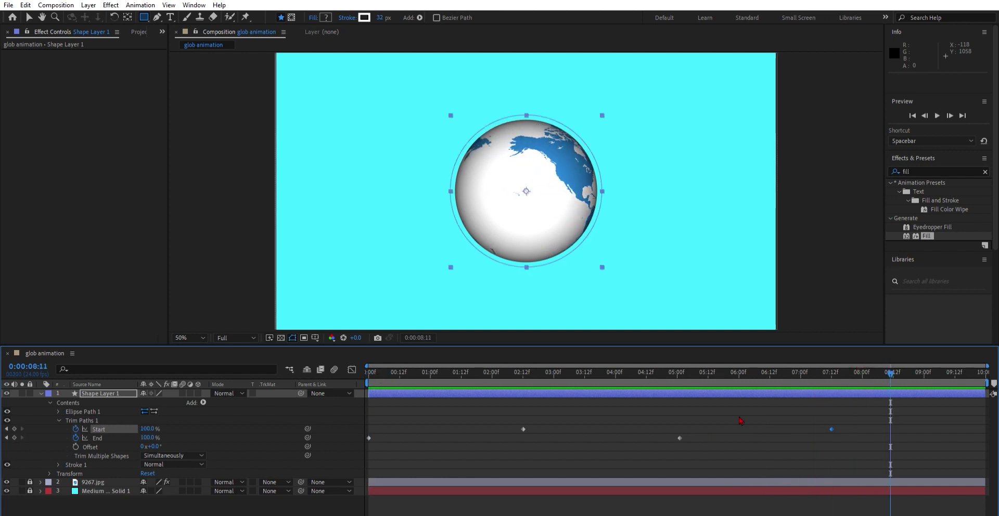
Step: Drag the later Start and End Trim Paths keyframes further right and preview the timing
{"action": "left_click_drag", "start_coordinate": [667, 419], "coordinate": [901, 463]}
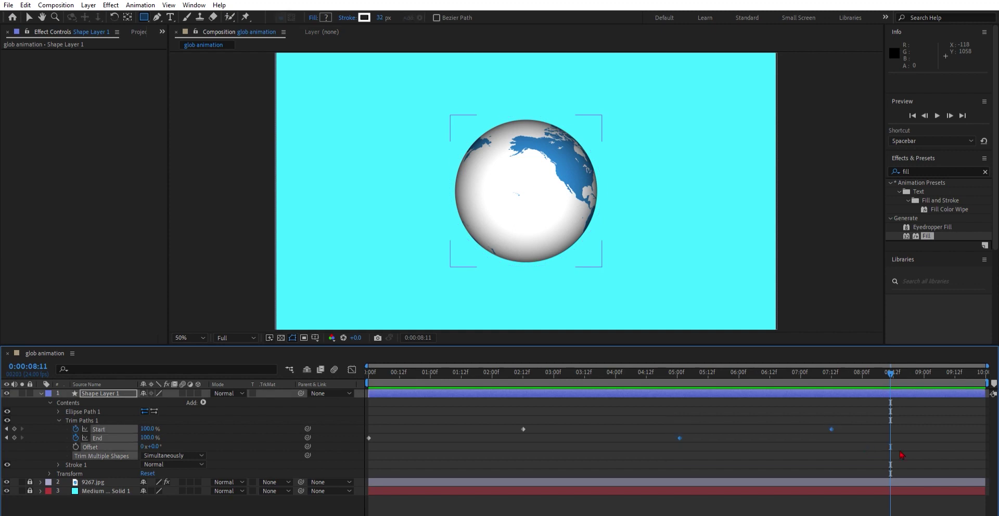
{"action": "left_click_drag", "start_coordinate": [831, 429], "coordinate": [983, 429]}
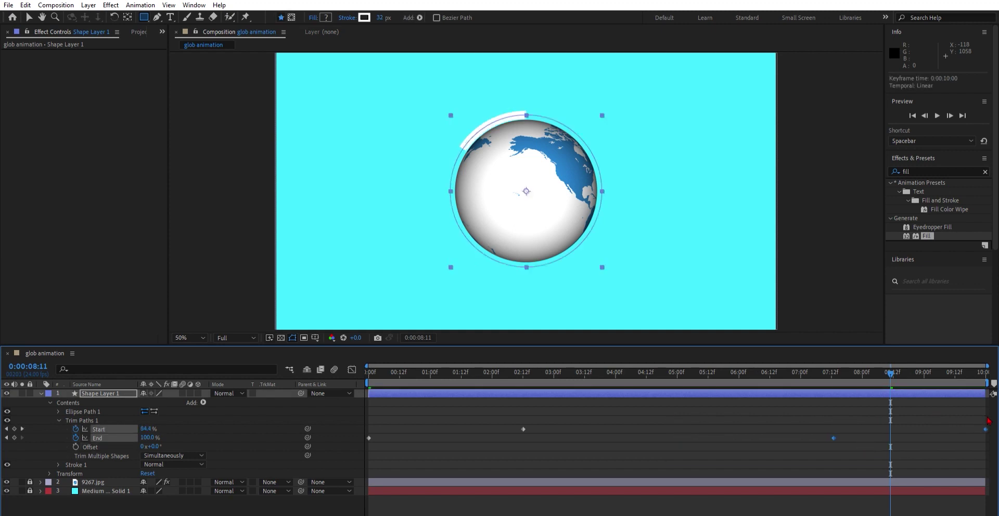
{"action": "key", "text": "space"}
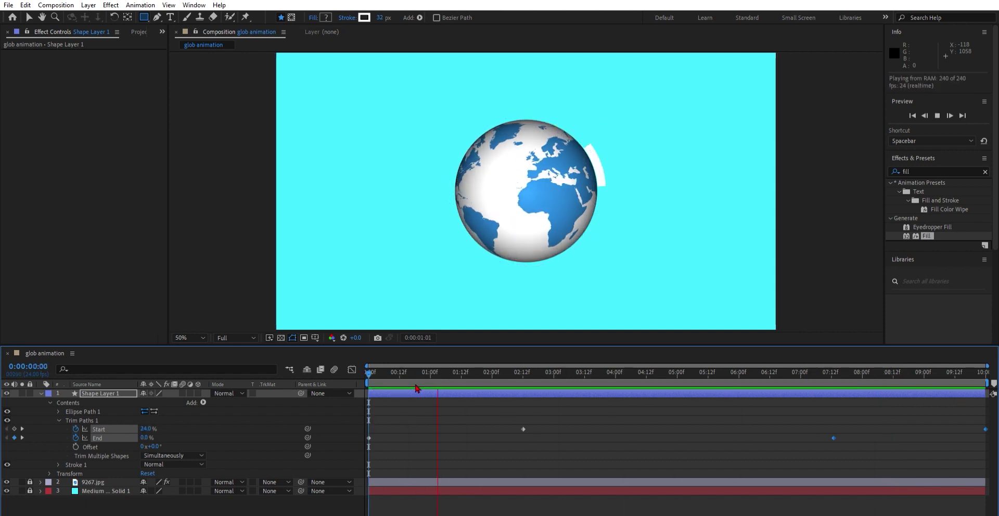
{"action": "key", "text": "space"}
Step: Lower the 02:12 Start keyframe from 24% to 10% and preview the longer arc
{"action": "left_click_drag", "start_coordinate": [566, 365], "coordinate": [523, 368]}
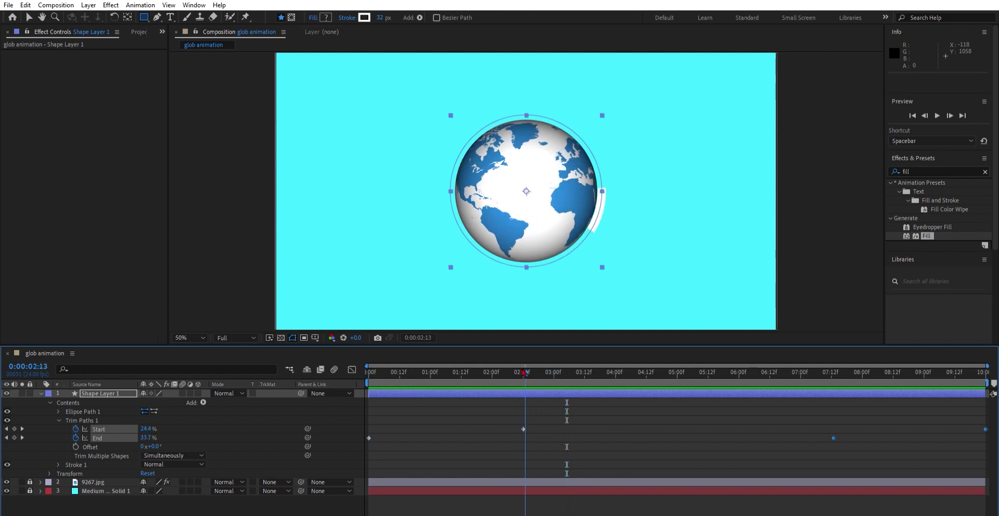
{"action": "left_click", "coordinate": [523, 429]}
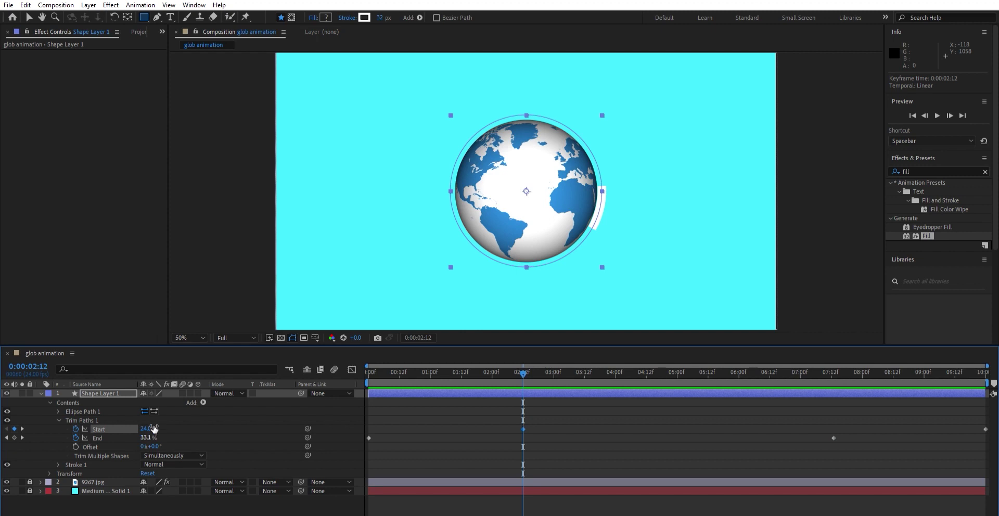
{"action": "left_click_drag", "start_coordinate": [149, 429], "coordinate": [140, 429]}
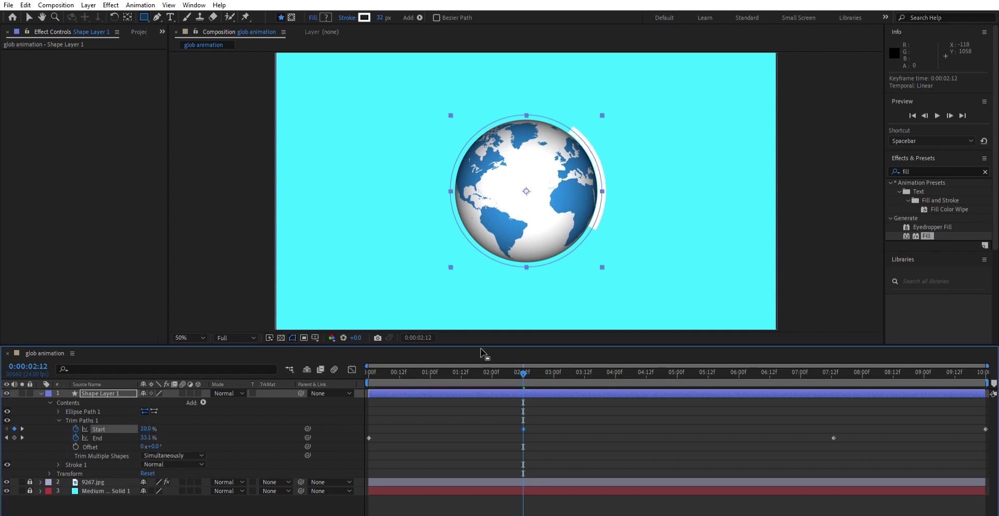
{"action": "key", "text": "space"}
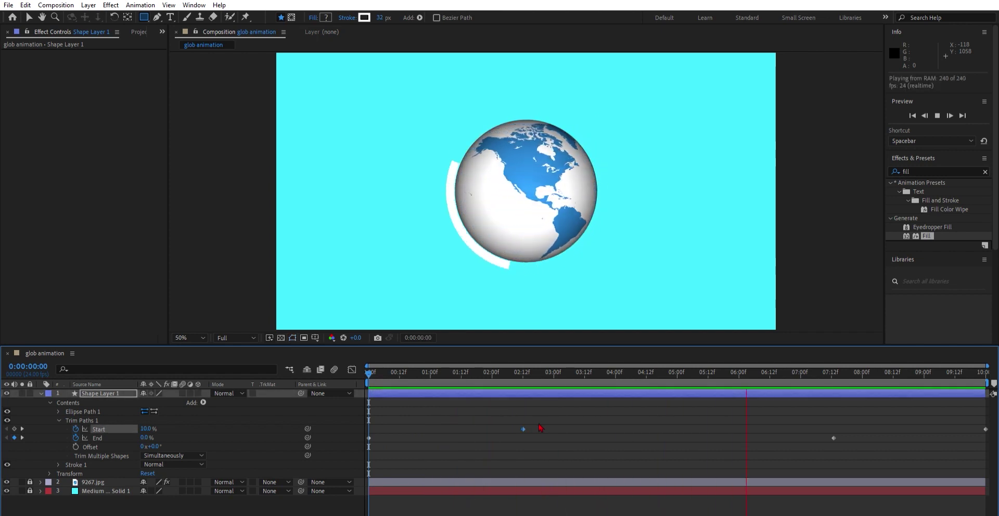
{"action": "key", "text": "space"}
{"action": "left_click", "coordinate": [522, 374]}
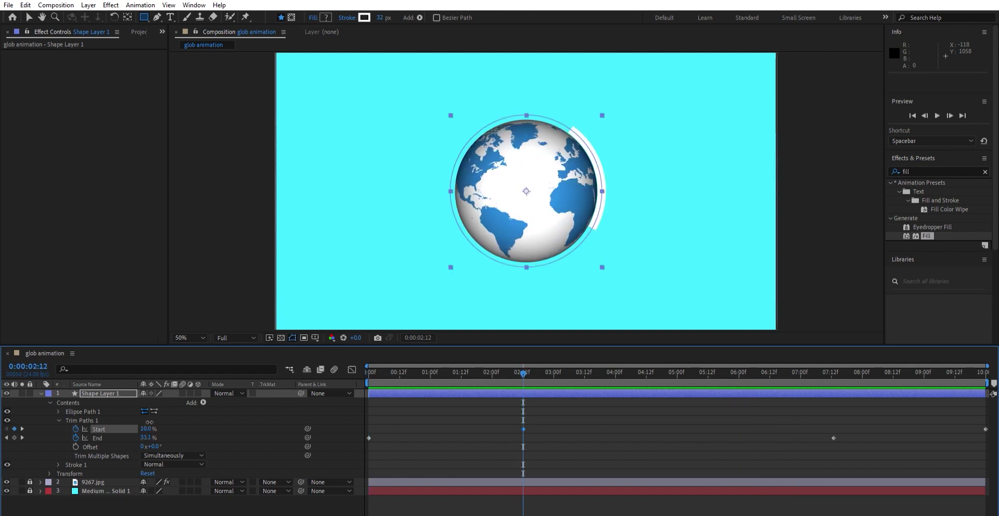
Step: Drop Trim Paths Start at 02:12 to 0% and preview the result
{"action": "left_click_drag", "start_coordinate": [150, 422], "coordinate": [123, 420]}
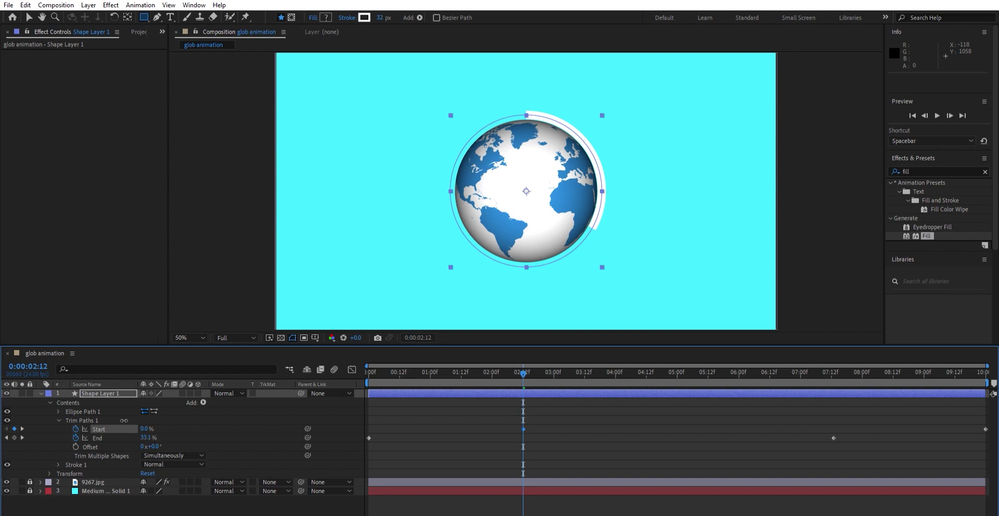
{"action": "key", "text": "space"}
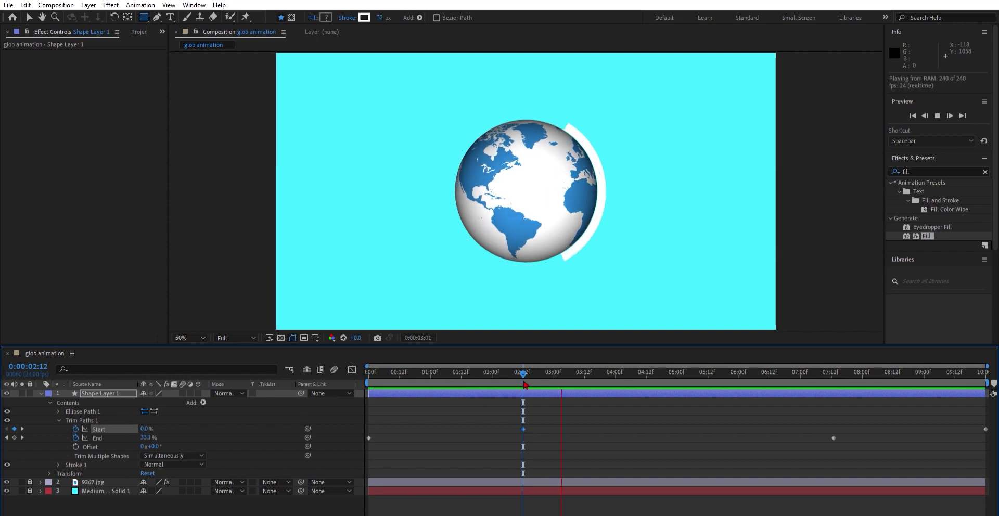
{"action": "key", "text": "space"}
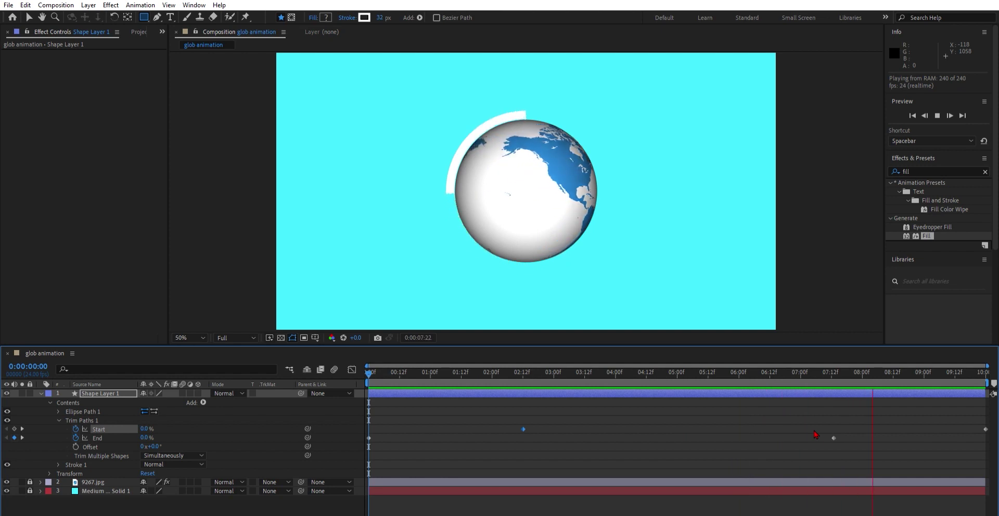
{"action": "key", "text": "space"}
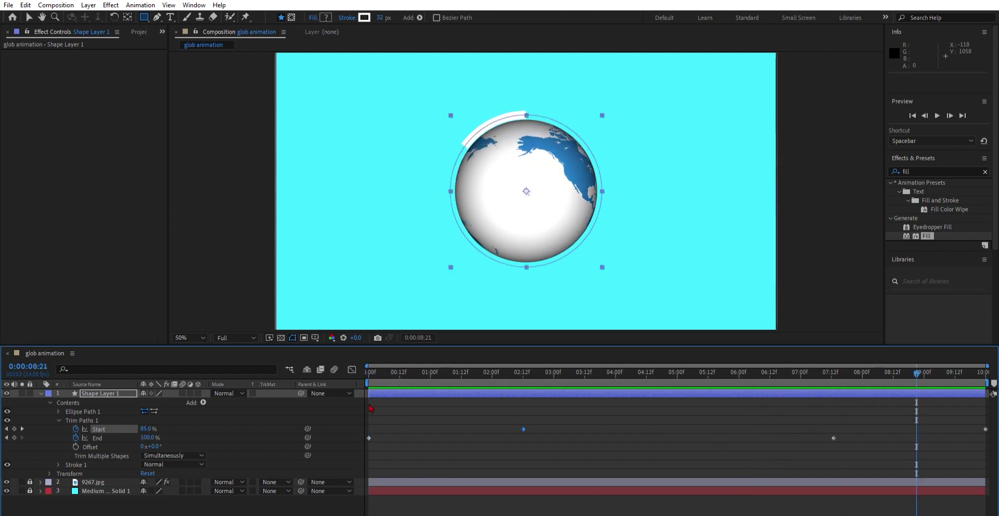
Step: Apply Easy Ease (F9) to all Trim Paths keyframes and show the Graph Editor
{"action": "left_click_drag", "start_coordinate": [371, 408], "coordinate": [989, 455]}
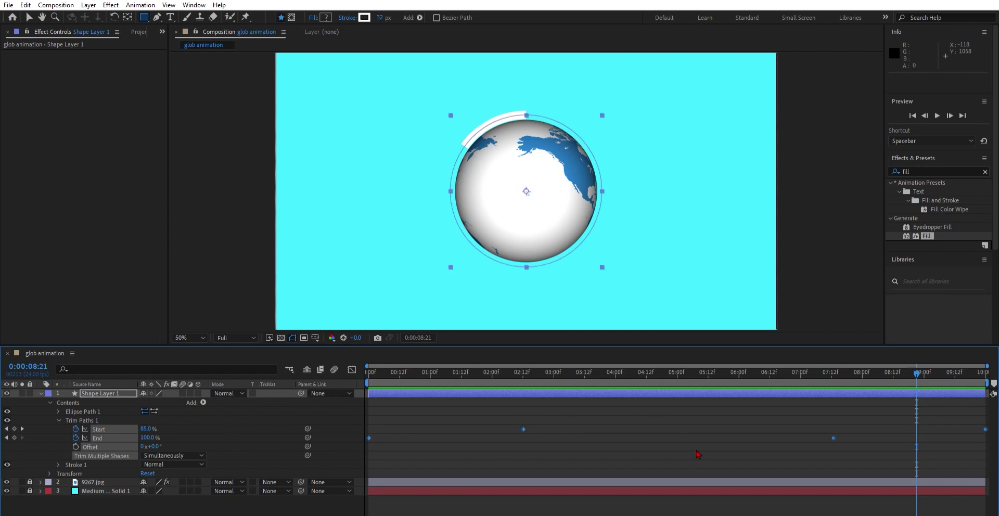
{"action": "key", "text": "F9"}
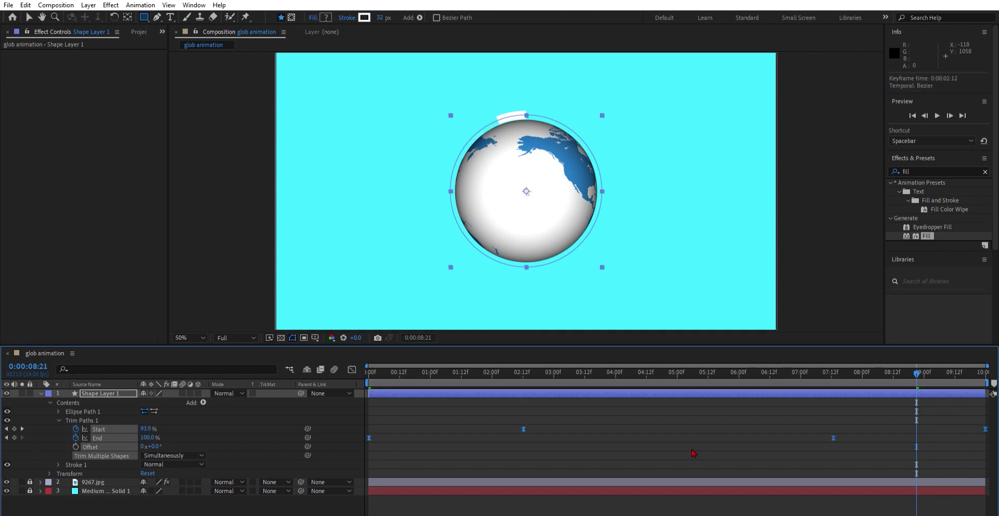
{"action": "left_click", "coordinate": [351, 369]}
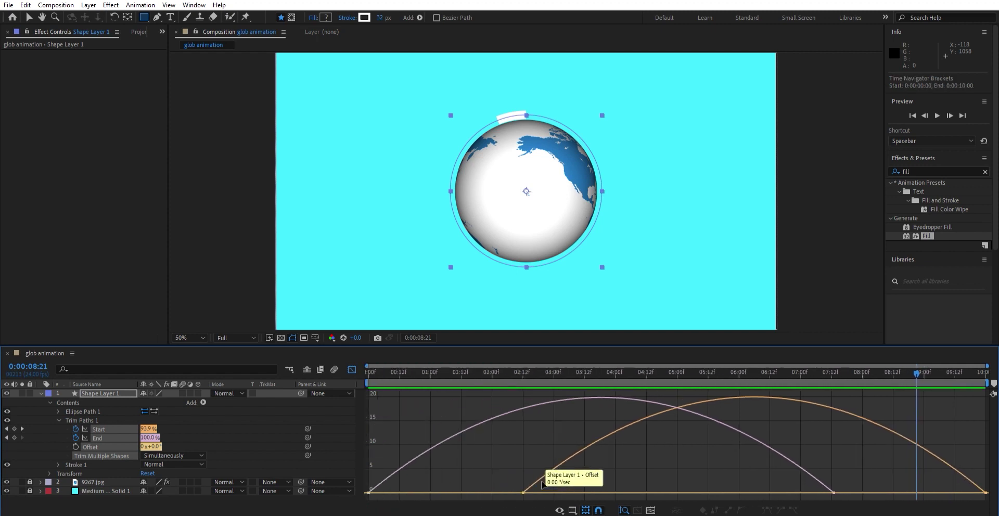
Step: Drag the first and last keyframes' speed handles to about 52% influence, then preview in layer view
{"action": "left_click_drag", "start_coordinate": [567, 474], "coordinate": [360, 491]}
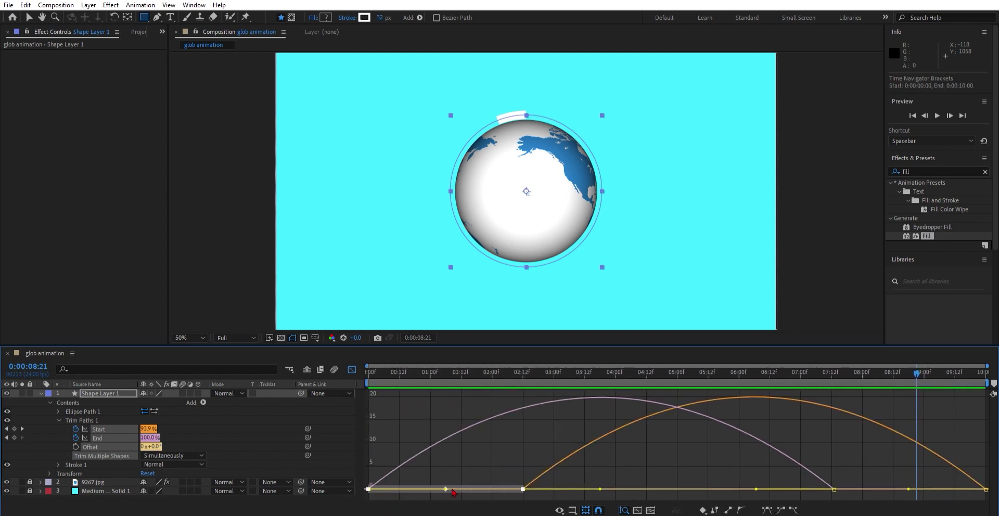
{"action": "left_click_drag", "start_coordinate": [600, 489], "coordinate": [631, 482]}
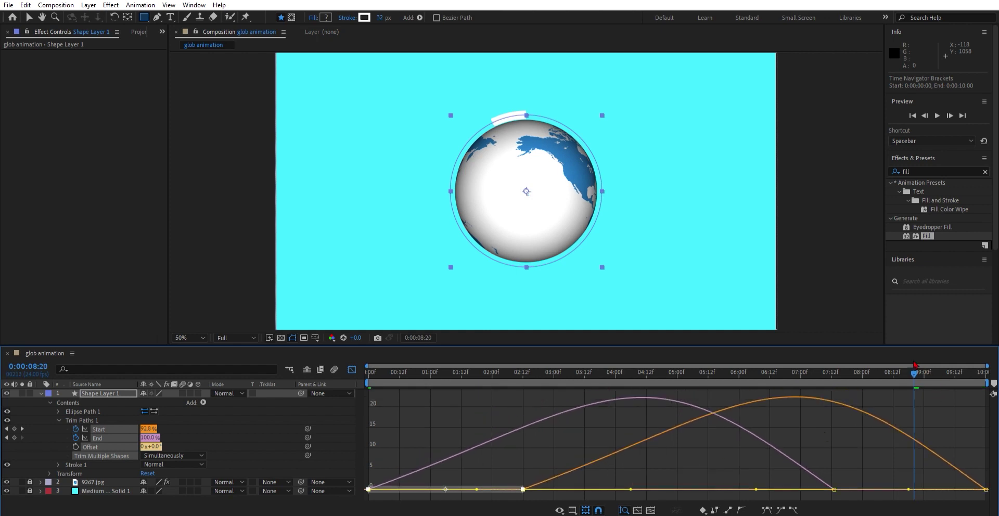
{"action": "left_click_drag", "start_coordinate": [914, 365], "coordinate": [992, 372]}
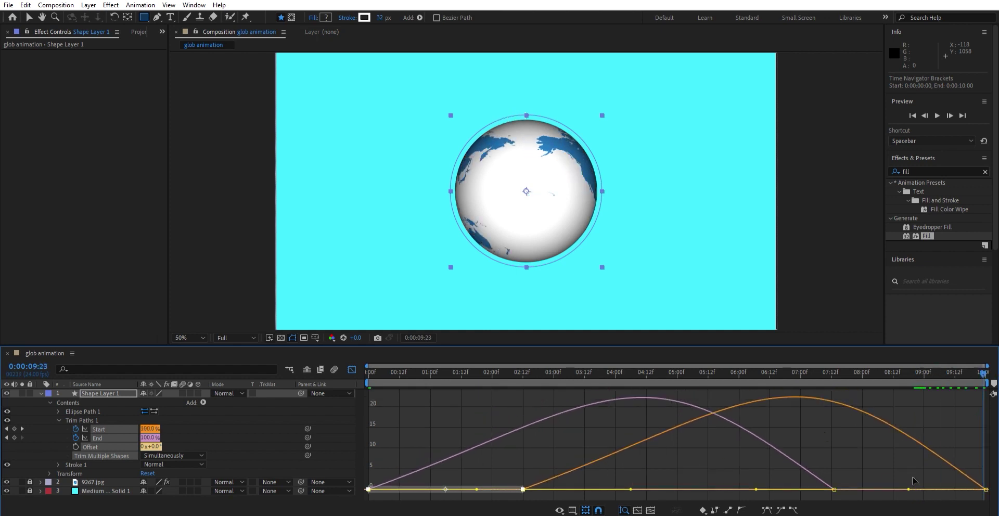
{"action": "left_click_drag", "start_coordinate": [795, 471], "coordinate": [988, 495]}
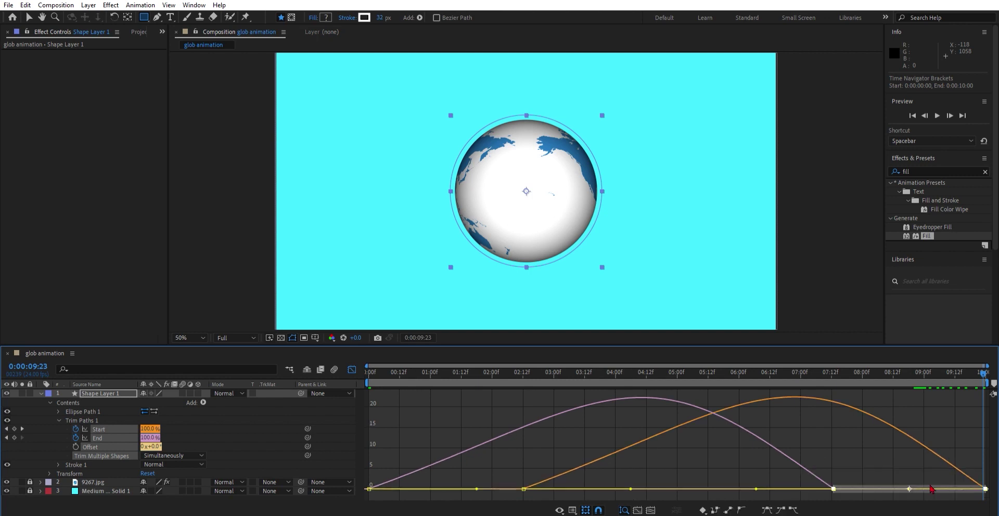
{"action": "left_click_drag", "start_coordinate": [756, 488], "coordinate": [711, 483]}
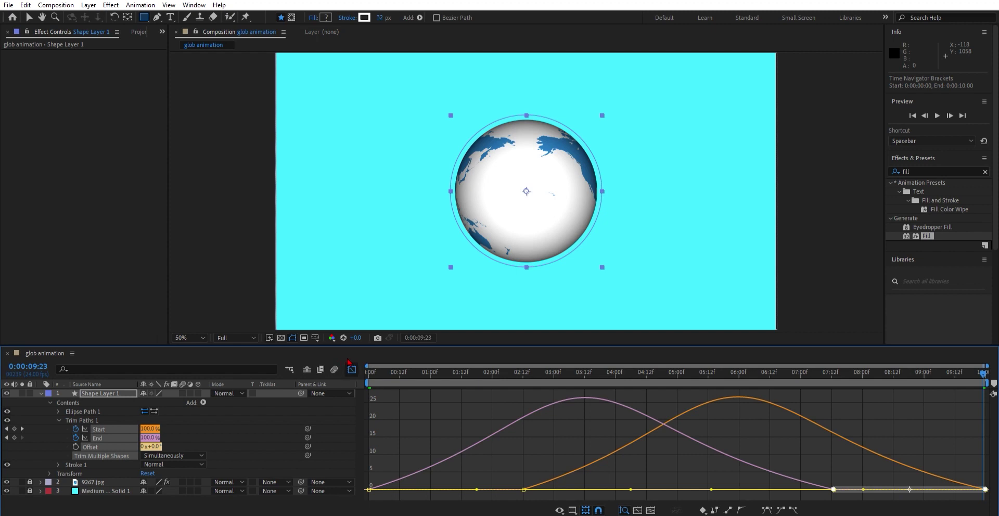
{"action": "left_click", "coordinate": [351, 368]}
{"action": "key", "text": "space"}
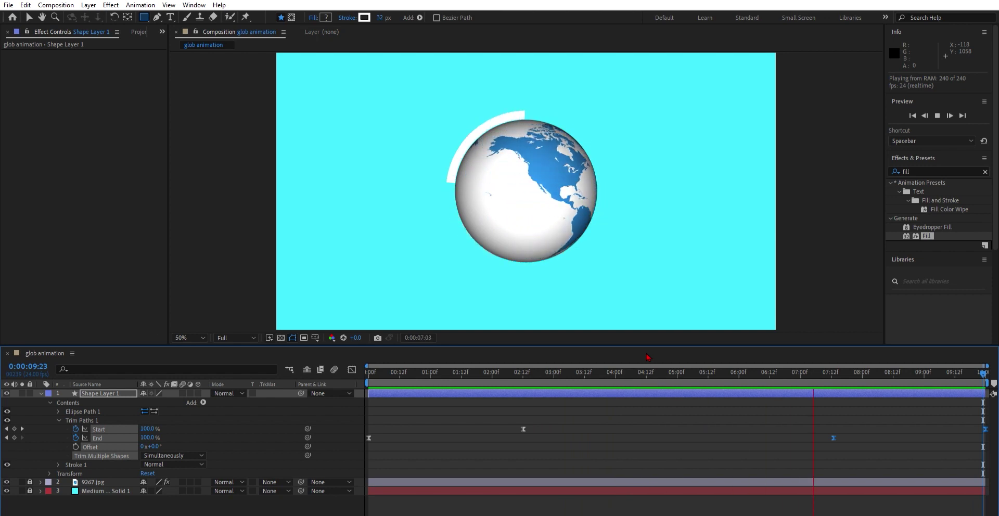
Step: At 0:00, select Shape Layer 1 and duplicate it with Ctrl+D into Shape Layer 2
{"action": "key", "text": "space"}
{"action": "left_click", "coordinate": [371, 352]}
{"action": "left_click_drag", "start_coordinate": [404, 372], "coordinate": [368, 372]}
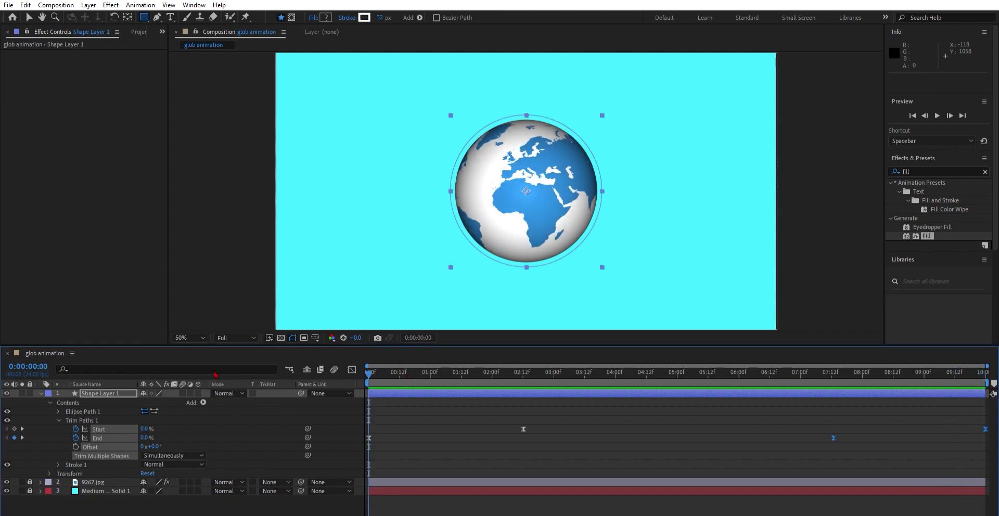
{"action": "left_click", "coordinate": [41, 393]}
{"action": "left_click", "coordinate": [106, 393]}
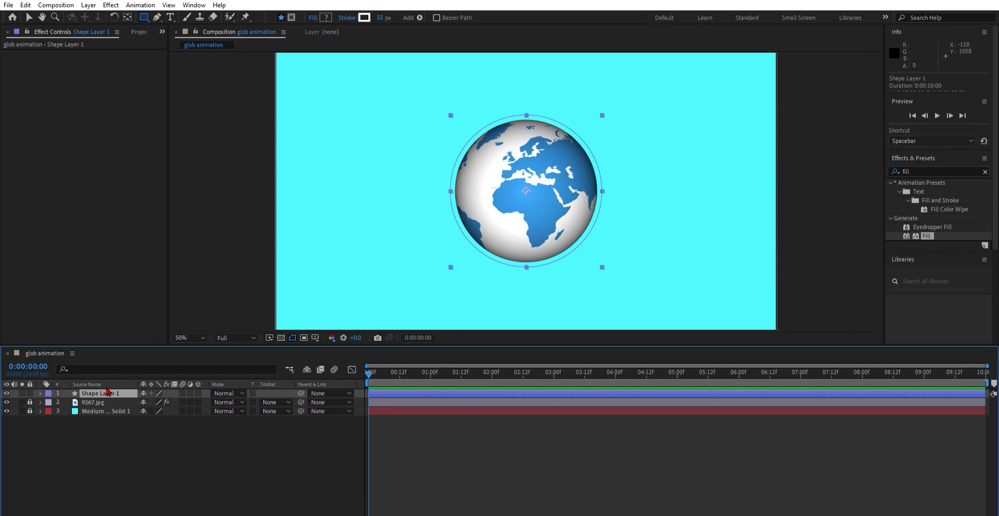
{"action": "key", "text": "ctrl+d"}
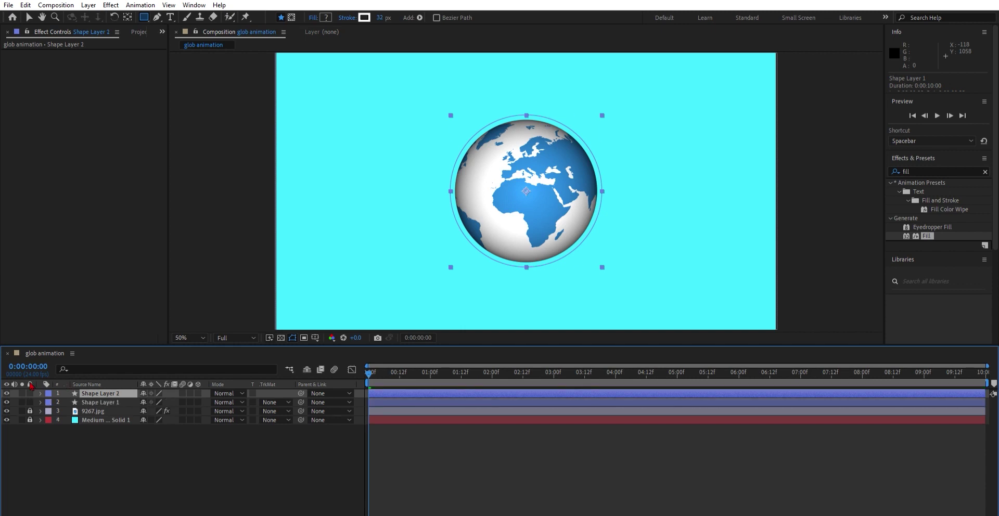
Step: Preview, then expand Shape Layer 2's Contents and Transform to inspect the copied ring
{"action": "left_click", "coordinate": [6, 393]}
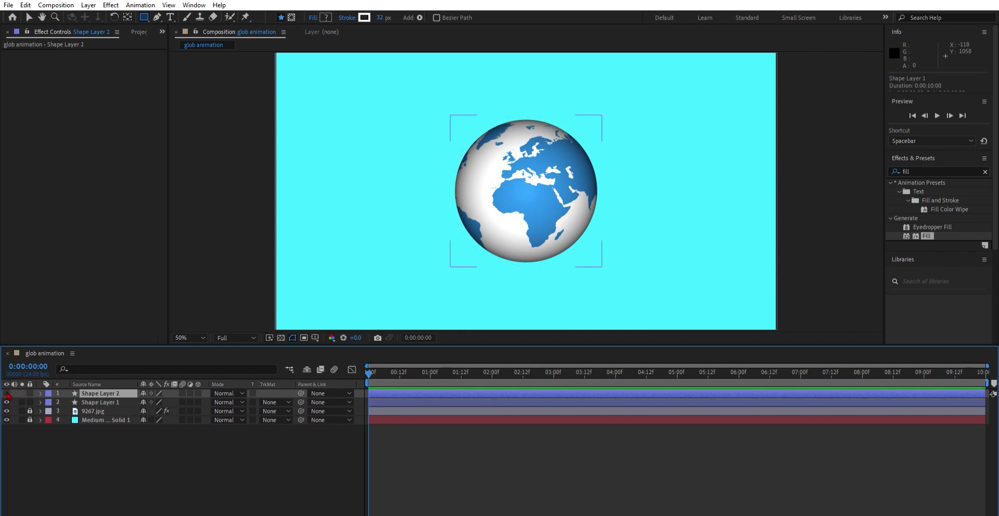
{"action": "key", "text": "space"}
{"action": "key", "text": "space"}
{"action": "left_click", "coordinate": [7, 394]}
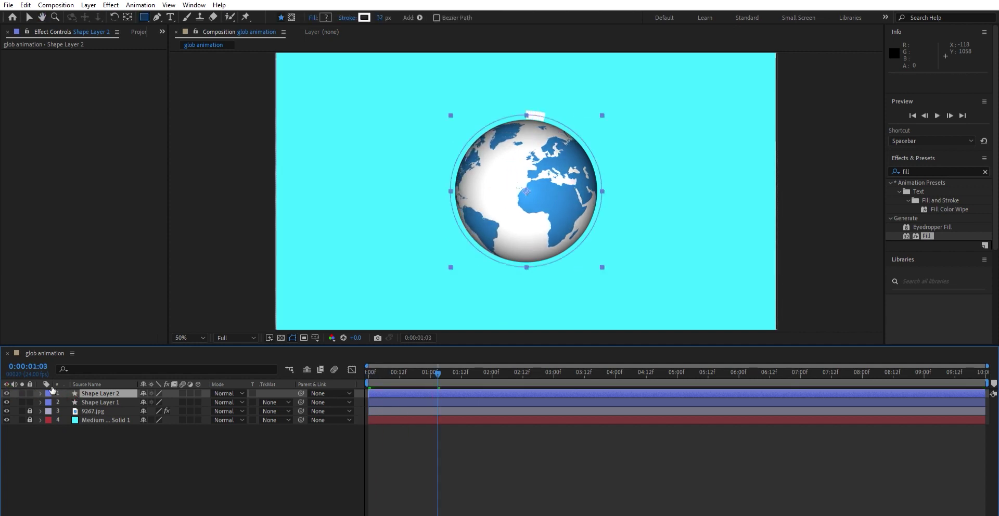
{"action": "left_click", "coordinate": [41, 392]}
{"action": "left_click", "coordinate": [49, 400]}
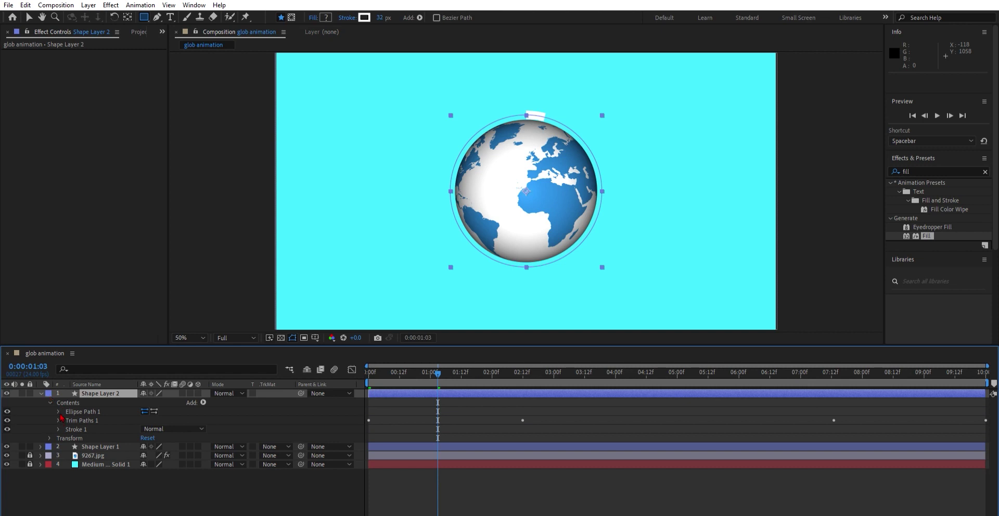
{"action": "left_click", "coordinate": [51, 438]}
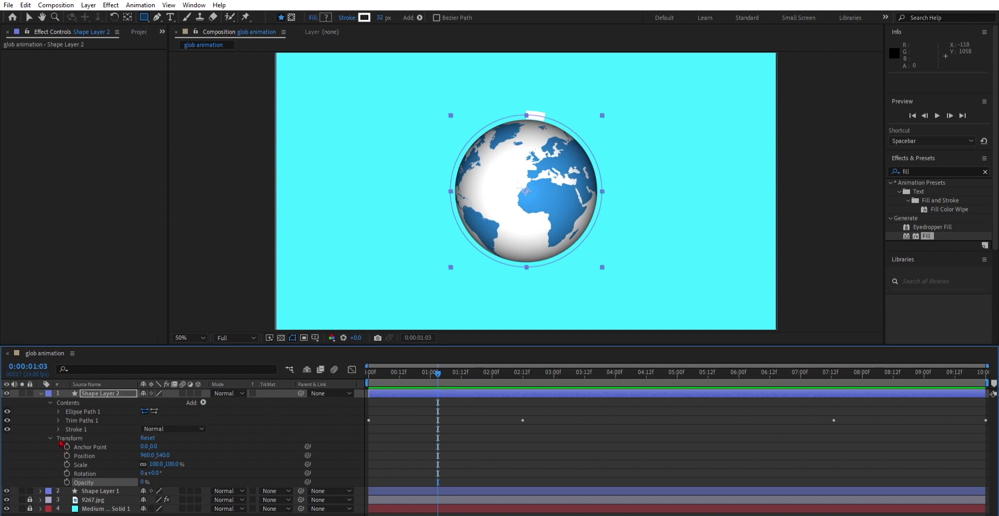
{"action": "left_click", "coordinate": [42, 393]}
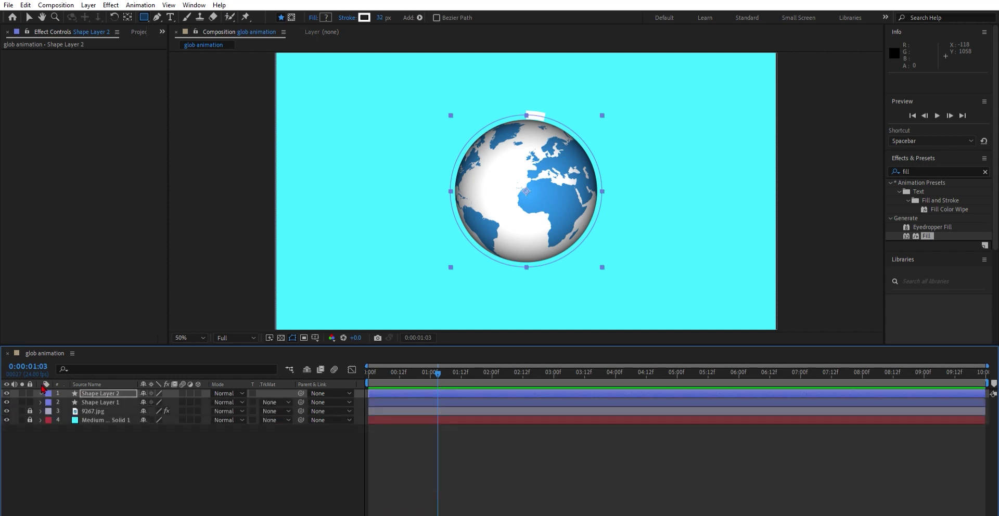
{"action": "left_click", "coordinate": [42, 392]}
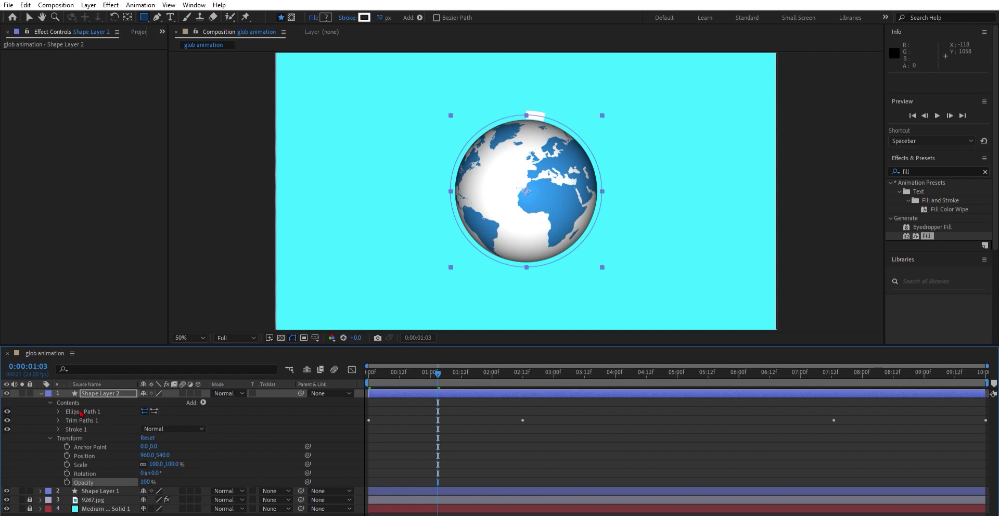
{"action": "left_click", "coordinate": [42, 393]}
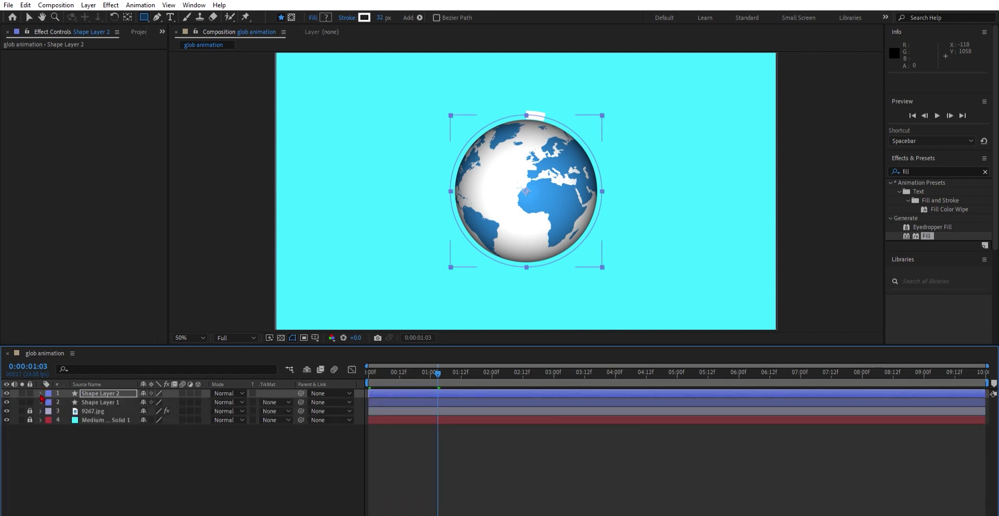
Step: Check Shape Layer 1's Trim Paths, then hide its ring and reopen Shape Layer 2
{"action": "left_click", "coordinate": [42, 402]}
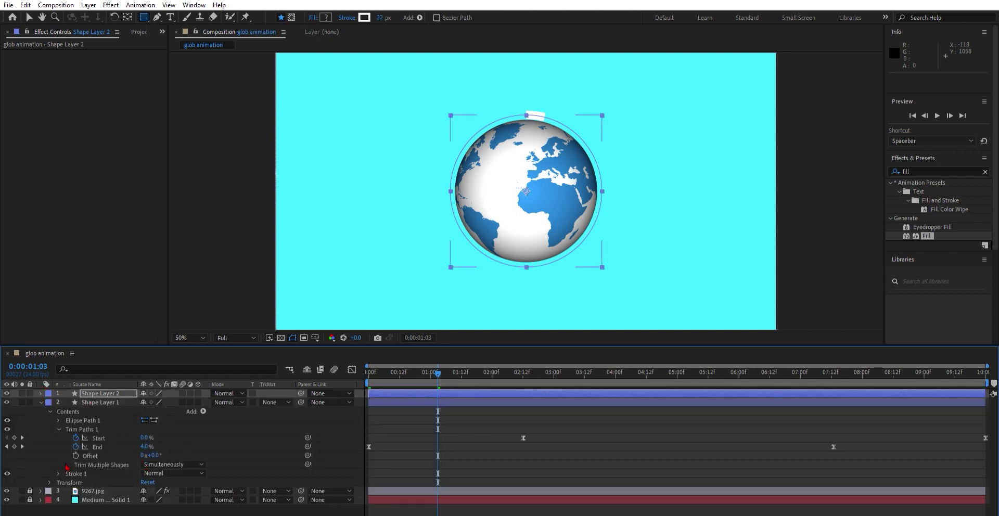
{"action": "left_click", "coordinate": [41, 402]}
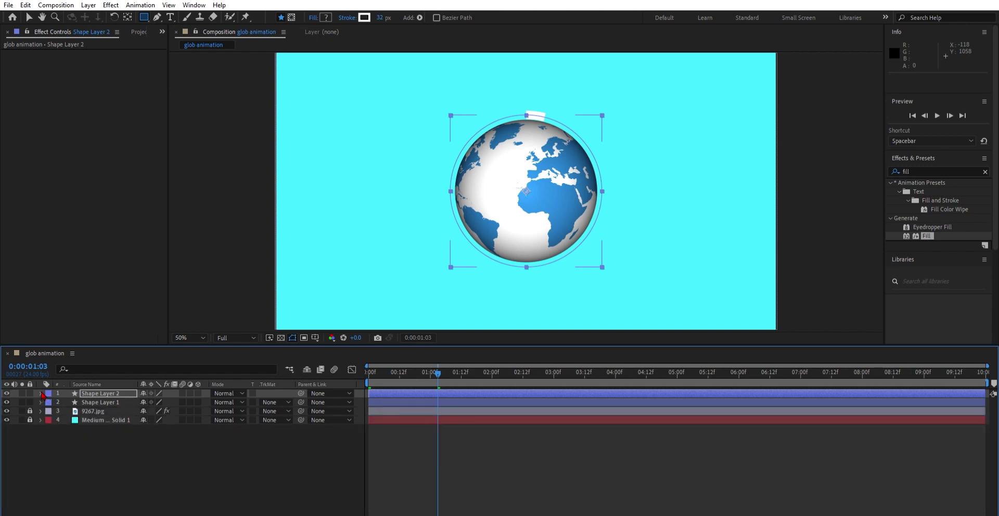
{"action": "left_click", "coordinate": [6, 402]}
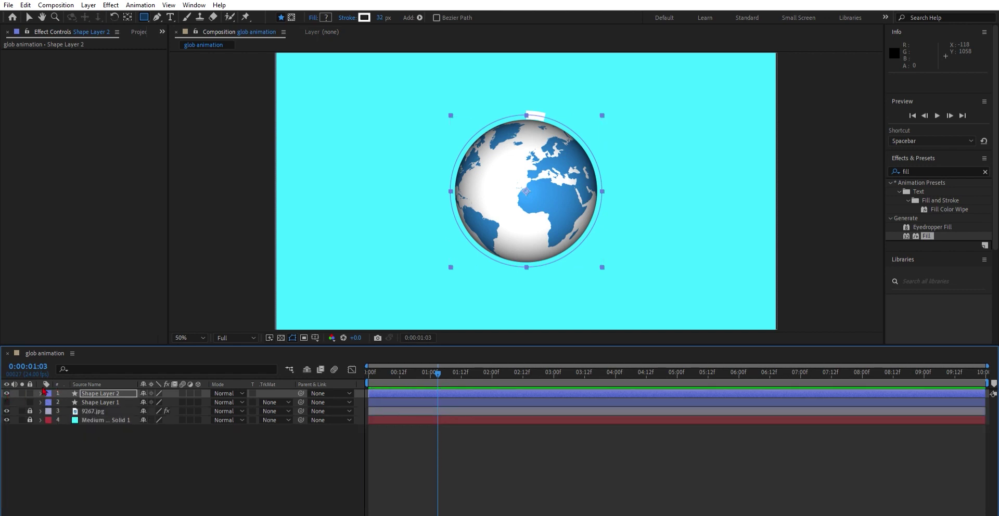
{"action": "left_click", "coordinate": [41, 393]}
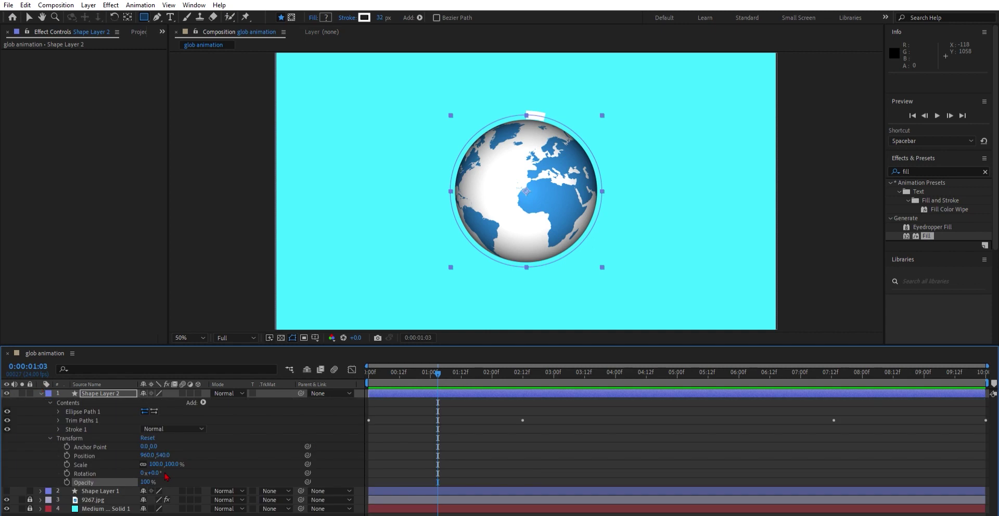
{"action": "mouse_move", "coordinate": [144, 482]}
{"action": "left_mouse_down"}
{"action": "mouse_move", "coordinate": [62, 472]}
{"action": "mouse_move", "coordinate": [130, 469]}
{"action": "left_mouse_up"}
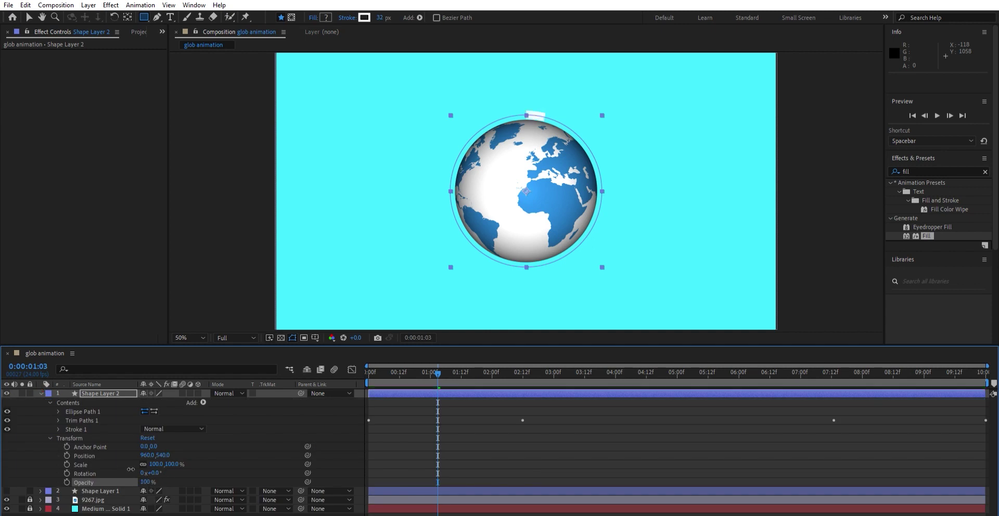
Step: Enlarge Shape Layer 2's ellipse Size to about 636 and make Shape Layer 1 visible again
{"action": "left_click", "coordinate": [58, 411]}
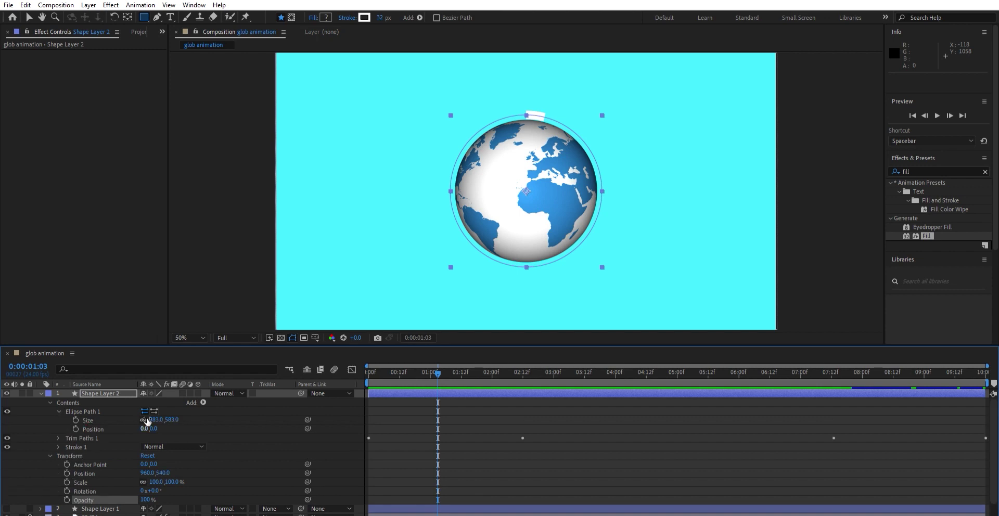
{"action": "left_click_drag", "start_coordinate": [174, 414], "coordinate": [195, 414]}
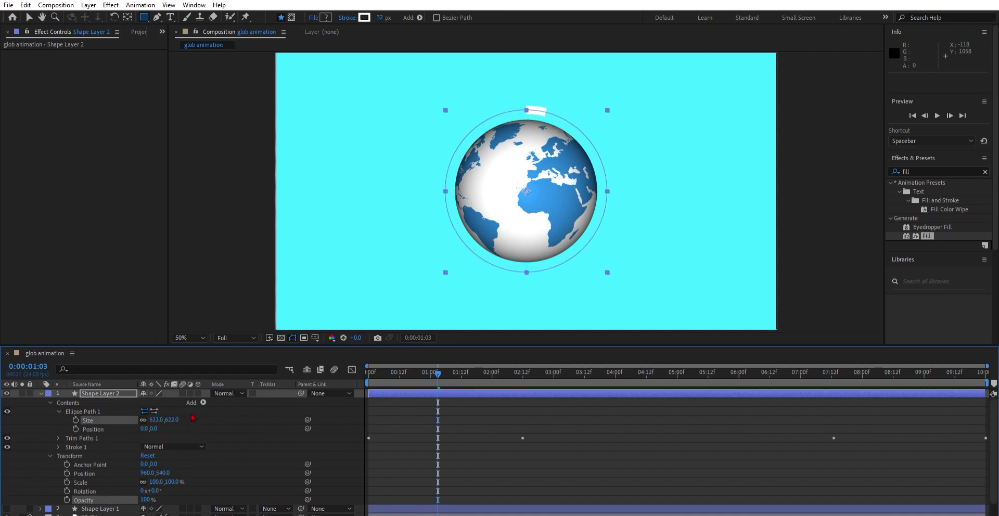
{"action": "key", "text": "space"}
{"action": "key", "text": "space"}
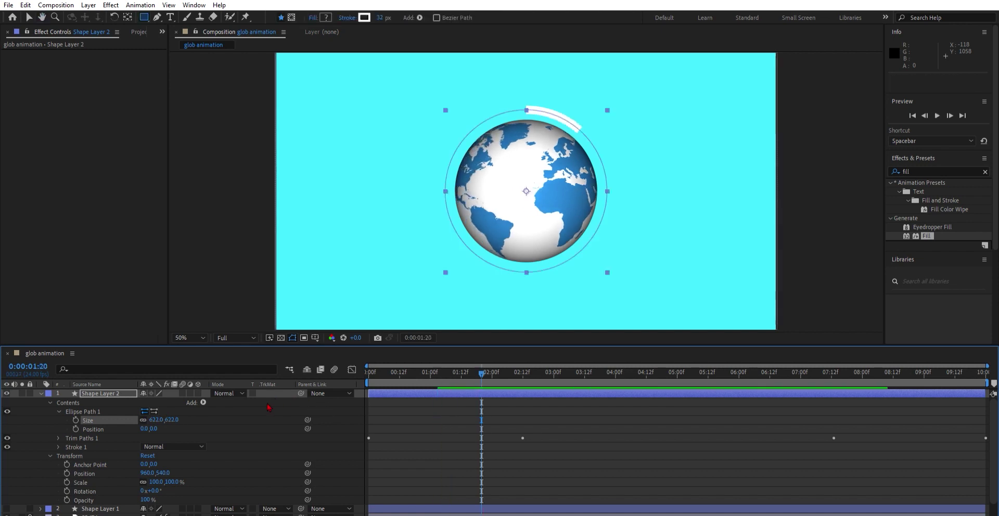
{"action": "left_click", "coordinate": [42, 394]}
{"action": "left_click", "coordinate": [7, 402]}
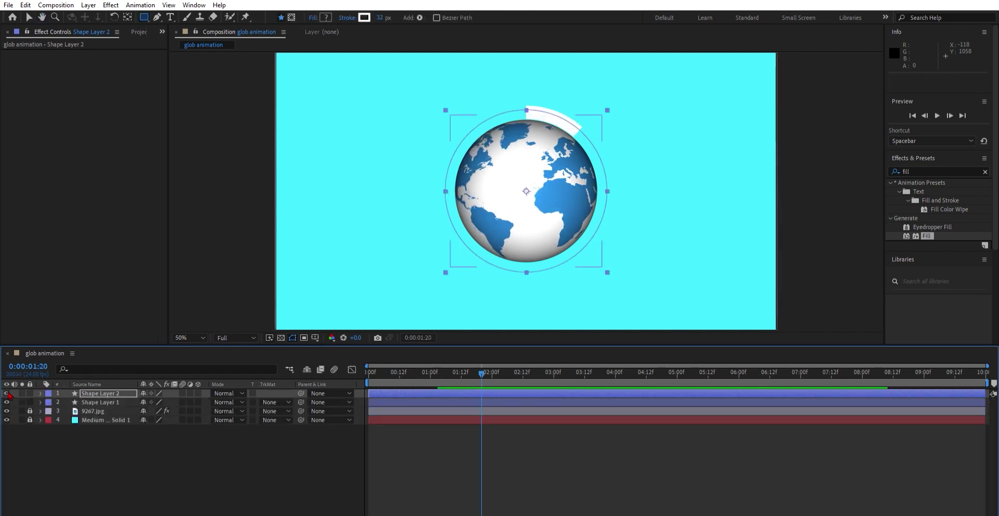
{"action": "left_click", "coordinate": [41, 393]}
{"action": "left_click_drag", "start_coordinate": [167, 420], "coordinate": [201, 414]}
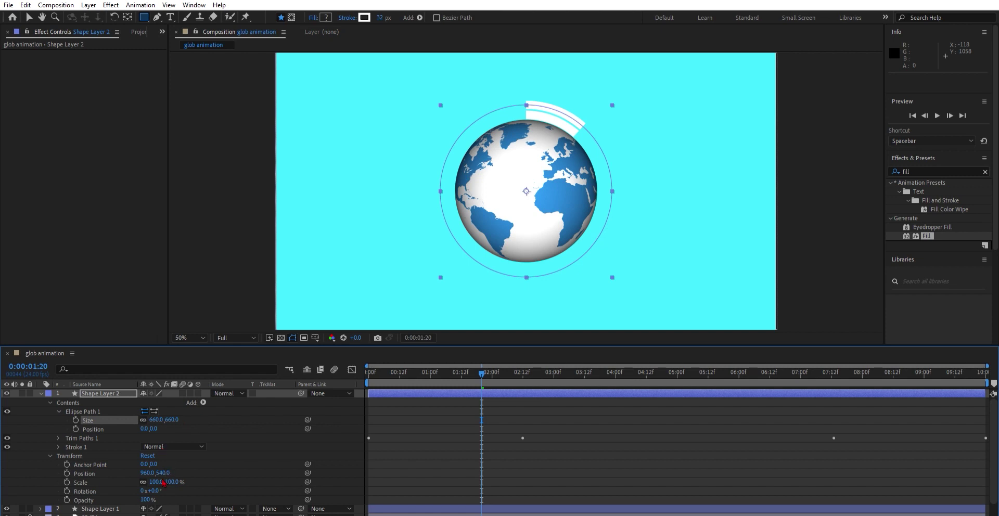
Step: Thin Shape Layer 2's stroke width to 11, trying and undoing a Miter Limit change
{"action": "left_click", "coordinate": [58, 447]}
{"action": "scroll", "coordinate": [177, 424], "scroll_direction": "down", "scroll_amount": 2}
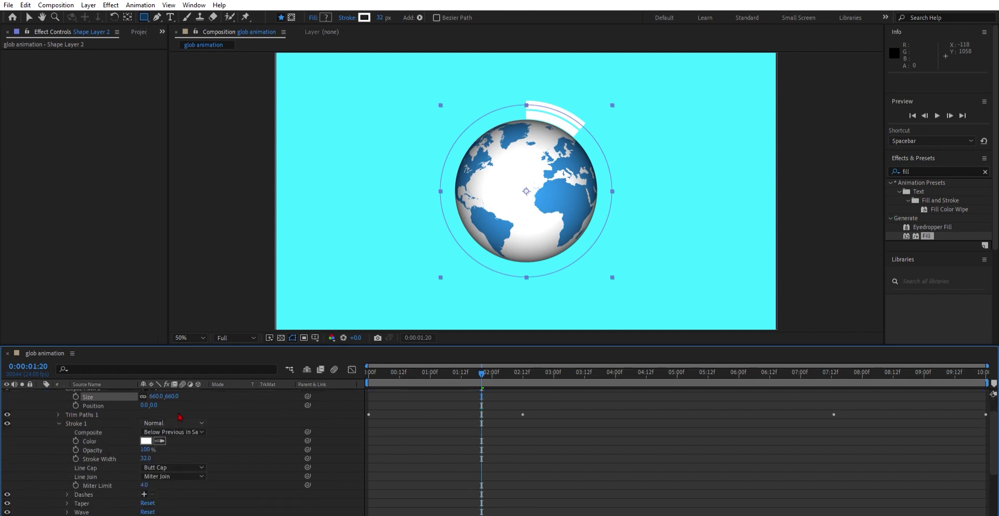
{"action": "left_click", "coordinate": [238, 439]}
{"action": "left_click_drag", "start_coordinate": [146, 458], "coordinate": [141, 450]}
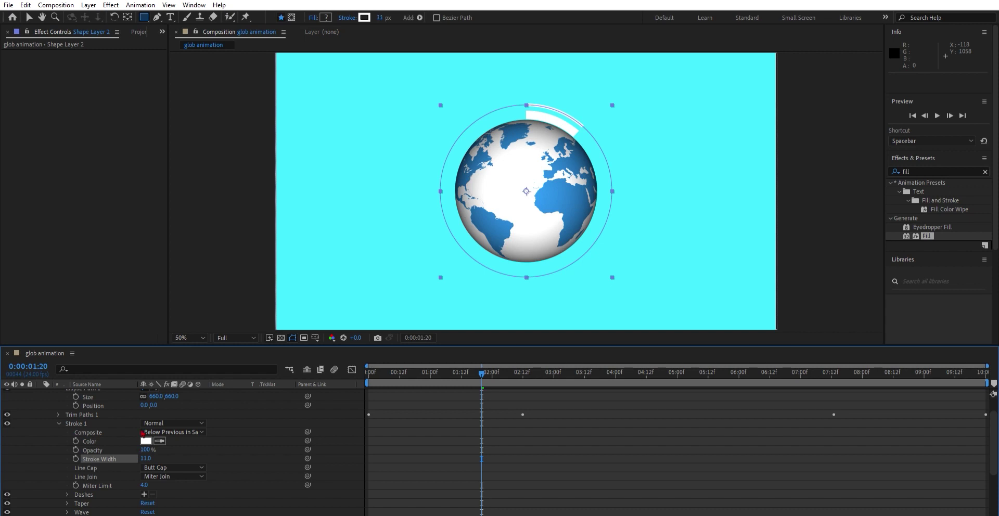
{"action": "scroll", "coordinate": [156, 402], "scroll_direction": "up", "scroll_amount": 2}
{"action": "left_click_drag", "start_coordinate": [171, 419], "coordinate": [166, 414]}
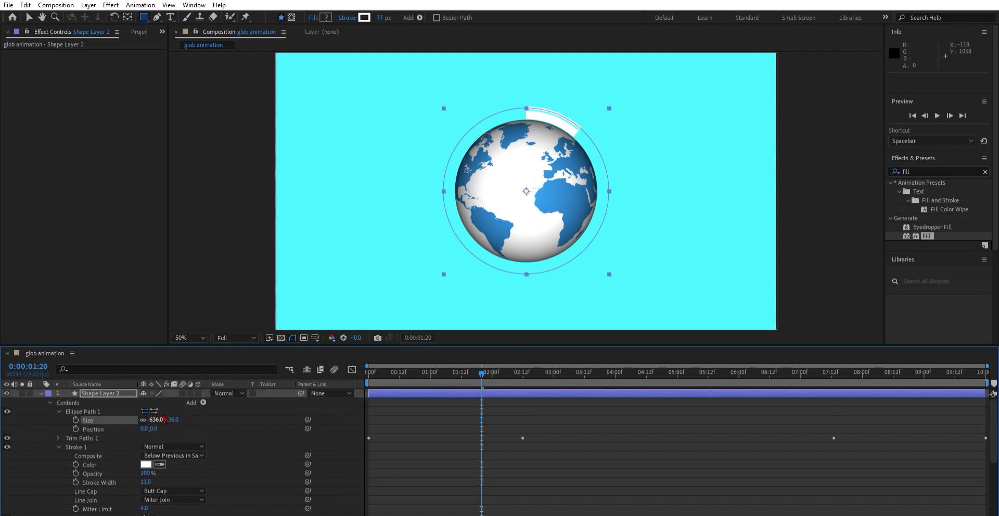
{"action": "scroll", "coordinate": [161, 458], "scroll_direction": "down", "scroll_amount": 1}
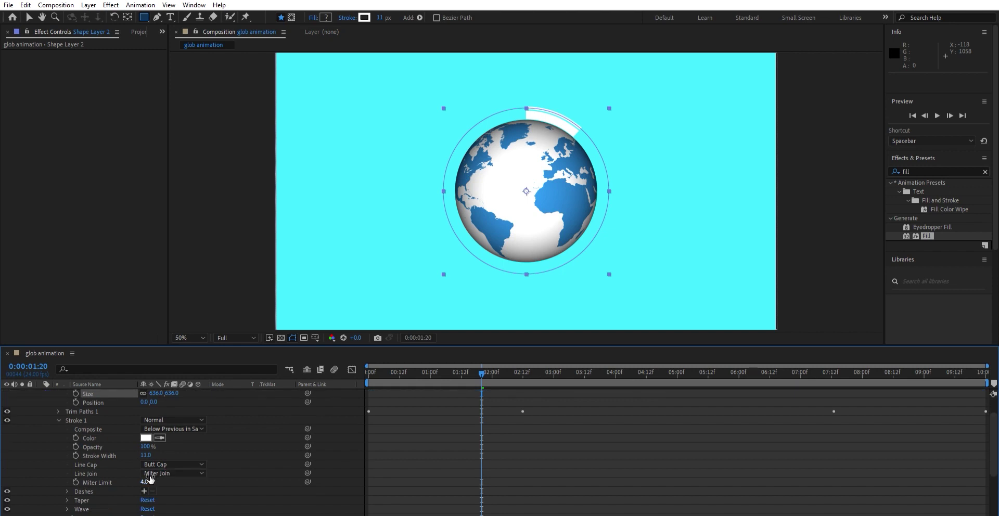
{"action": "scroll", "coordinate": [147, 482], "scroll_direction": "down", "scroll_amount": 1}
{"action": "left_click", "coordinate": [145, 455]}
{"action": "left_click_drag", "start_coordinate": [147, 446], "coordinate": [156, 446]}
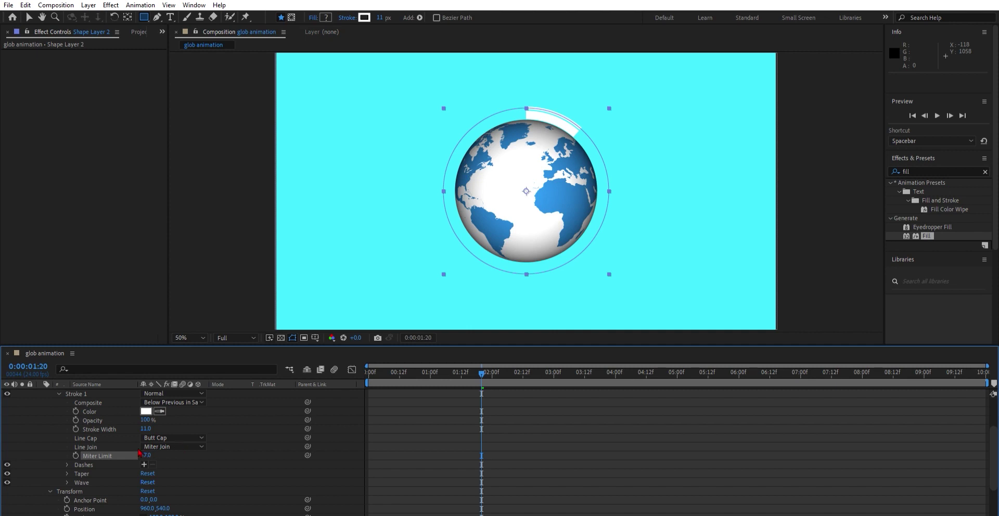
{"action": "key", "text": "ctrl+z"}
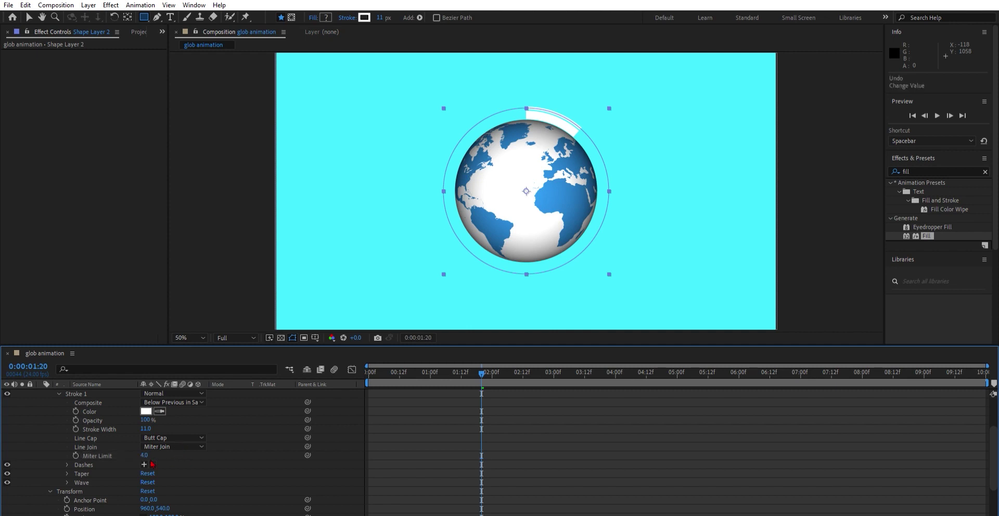
Step: Add dashes to Shape Layer 2's stroke with Dash 16 and Offset 117, then preview
{"action": "left_click", "coordinate": [146, 461]}
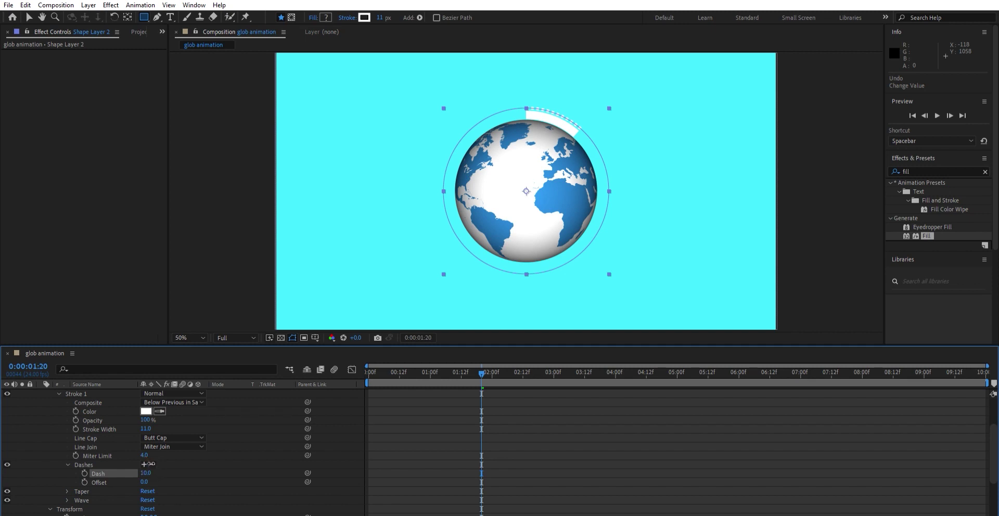
{"action": "left_click_drag", "start_coordinate": [152, 464], "coordinate": [154, 464]}
{"action": "left_click", "coordinate": [99, 483], "text": "shift"}
{"action": "left_click_drag", "start_coordinate": [145, 482], "coordinate": [215, 480]}
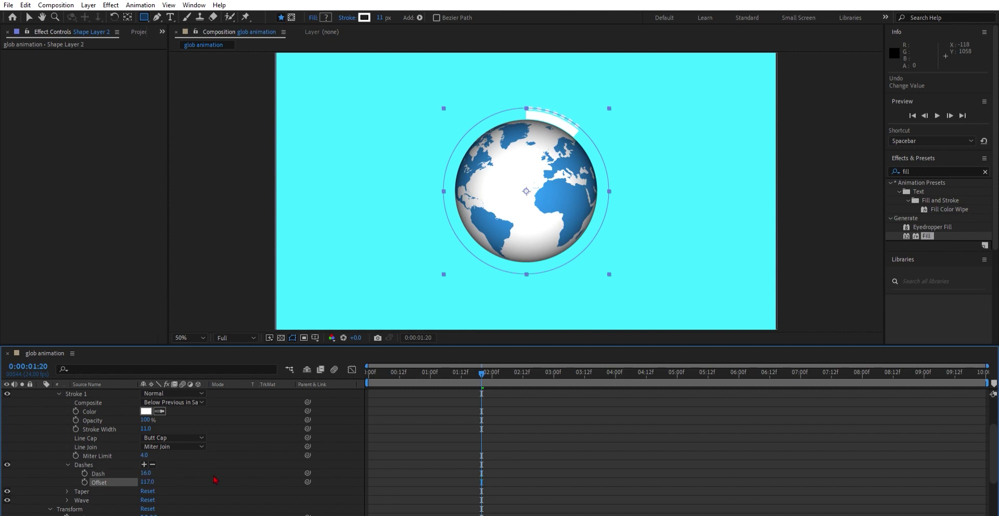
{"action": "key", "text": "space"}
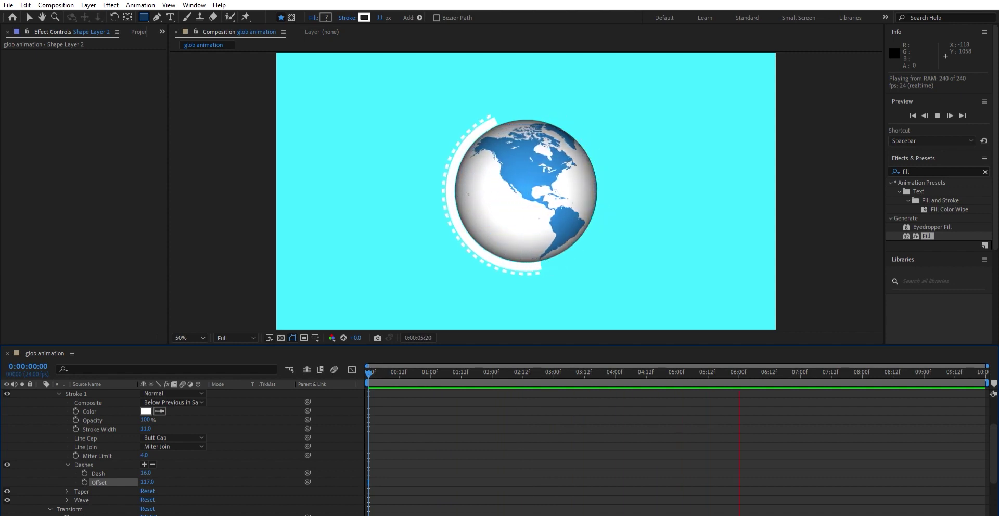
Step: Stop the preview, return to the timeline start and nudge the dash offset
{"action": "key", "text": "space"}
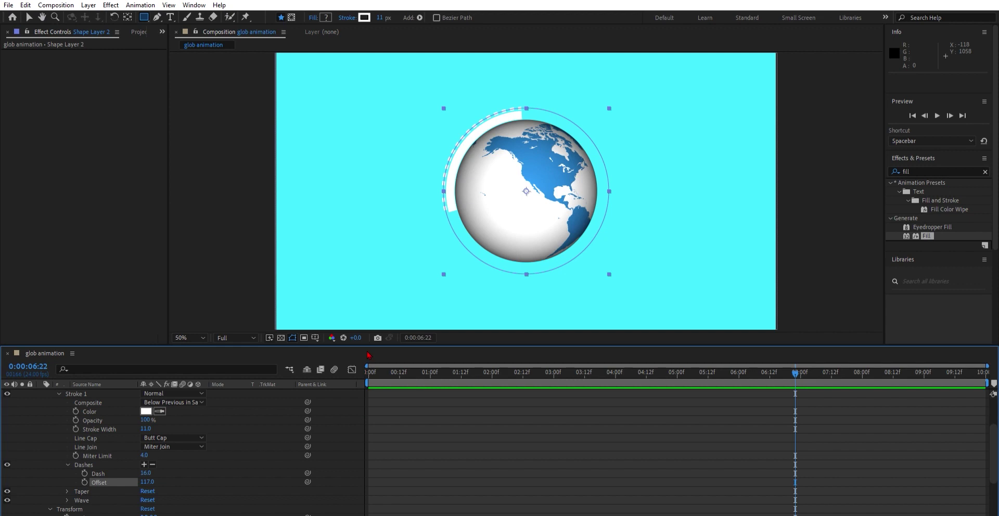
{"action": "left_click", "coordinate": [364, 369]}
{"action": "left_click_drag", "start_coordinate": [147, 481], "coordinate": [146, 478]}
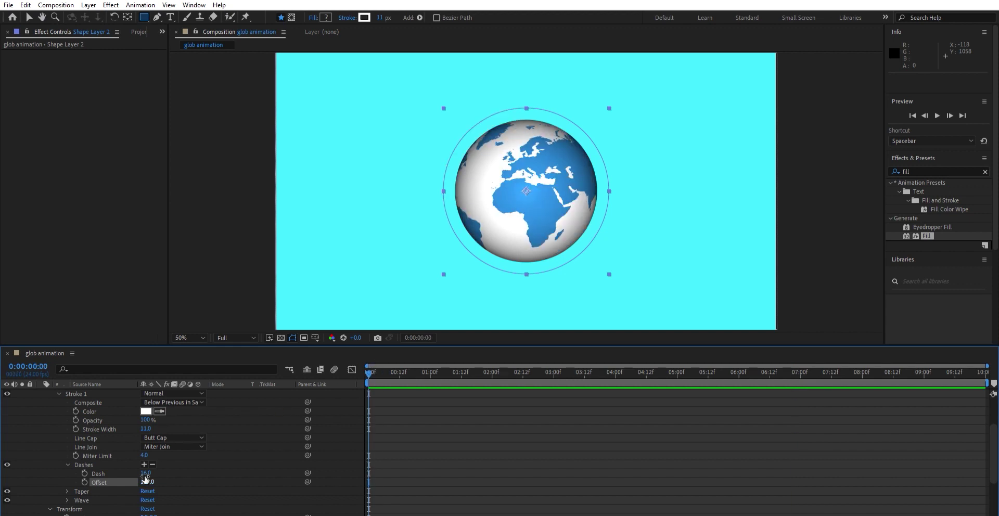
{"action": "scroll", "coordinate": [74, 467], "scroll_direction": "up", "scroll_amount": 3}
{"action": "scroll", "coordinate": [74, 466], "scroll_direction": "up", "scroll_amount": 3}
{"action": "scroll", "coordinate": [74, 466], "scroll_direction": "down", "scroll_amount": 3}
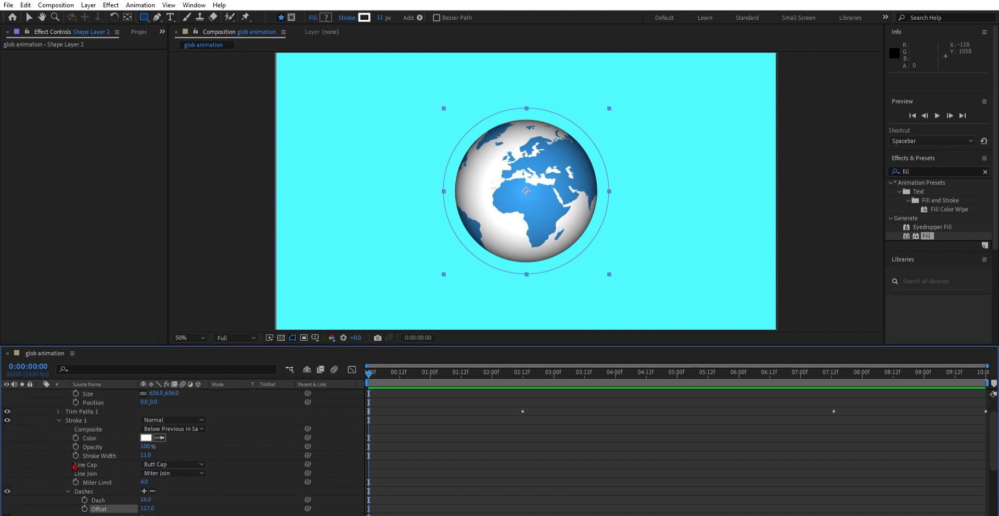
{"action": "scroll", "coordinate": [75, 466], "scroll_direction": "up", "scroll_amount": 3}
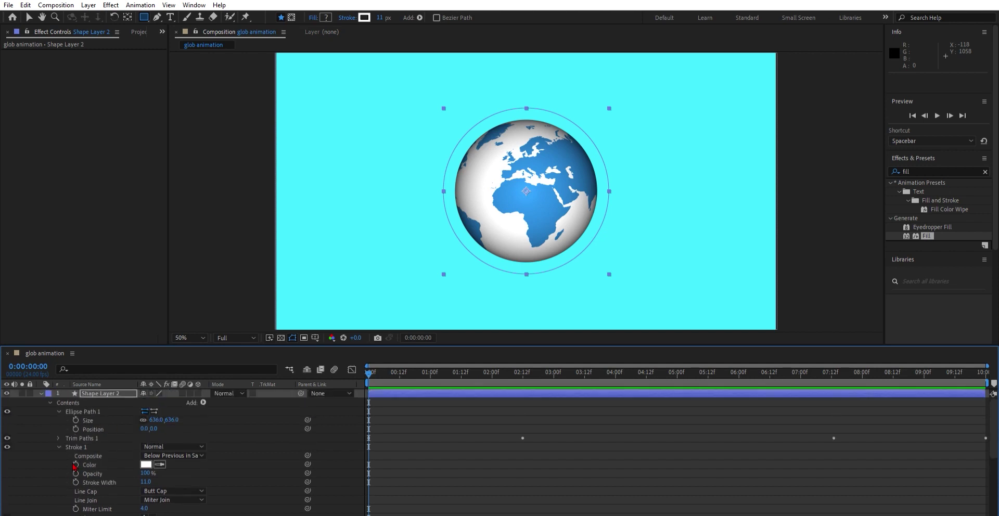
Step: Turn off the Trim Paths Start and End stopwatches to clear their keyframes, then preview
{"action": "left_click", "coordinate": [58, 438]}
{"action": "left_click", "coordinate": [75, 447]}
{"action": "left_click", "coordinate": [76, 455]}
{"action": "key", "text": "space"}
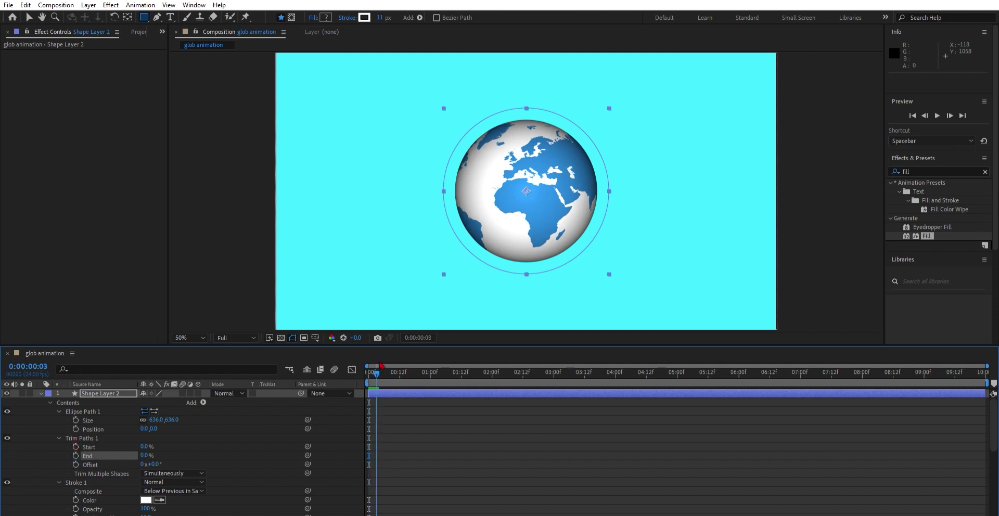
{"action": "key", "text": "space"}
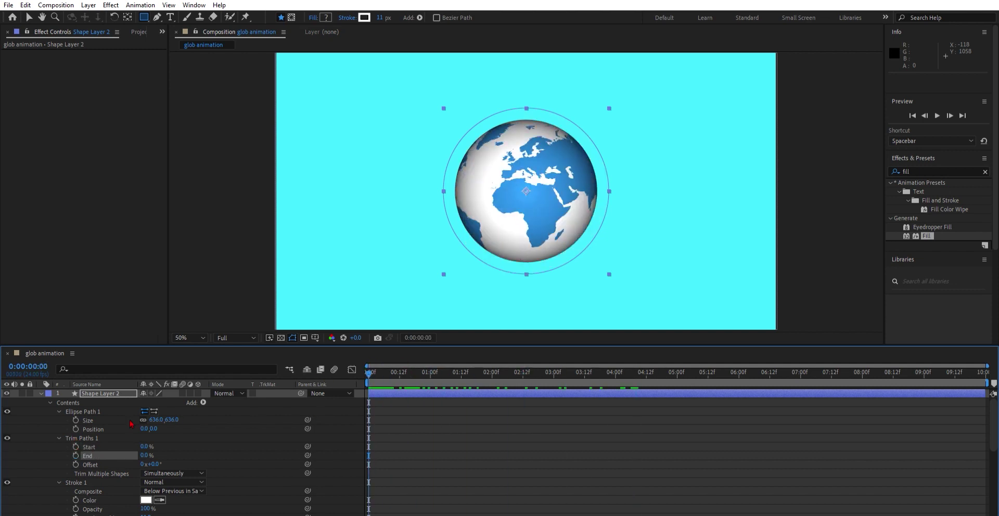
{"action": "scroll", "coordinate": [105, 438], "scroll_direction": "down", "scroll_amount": 1}
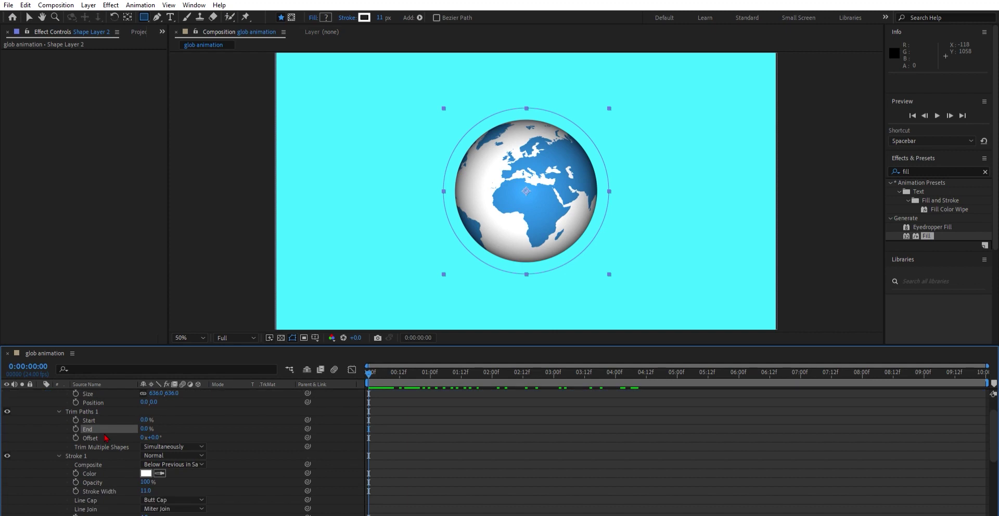
{"action": "scroll", "coordinate": [138, 489], "scroll_direction": "down", "scroll_amount": 3}
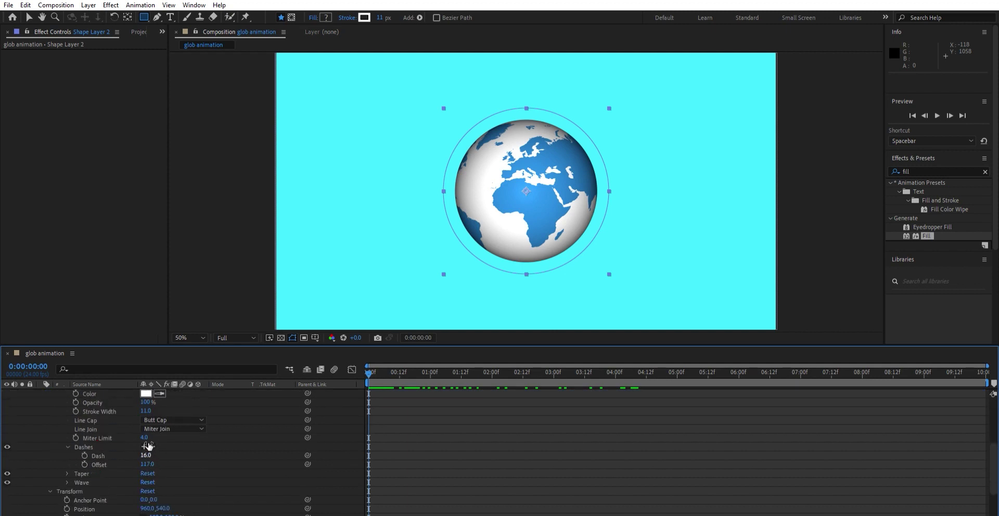
{"action": "key", "text": "space"}
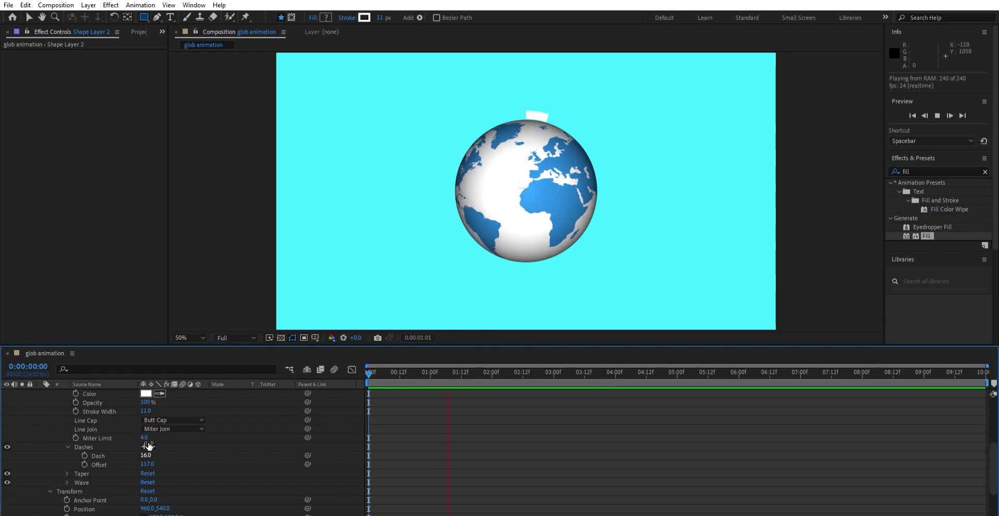
{"action": "key", "text": "space"}
Step: Set Trim Paths Start to 100% for a full dashed ring and preview from the first frame
{"action": "scroll", "coordinate": [89, 441], "scroll_direction": "up", "scroll_amount": 4}
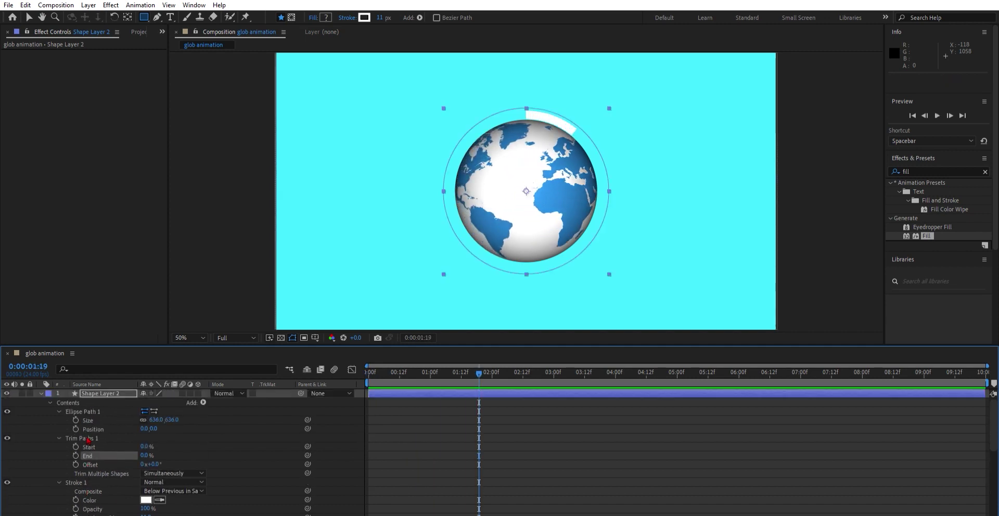
{"action": "left_click_drag", "start_coordinate": [145, 447], "coordinate": [218, 437]}
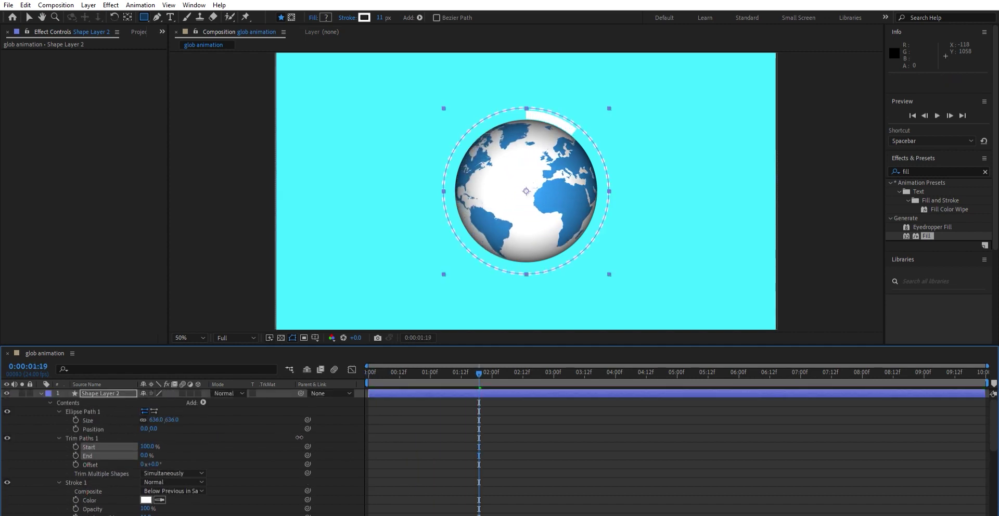
{"action": "key", "text": "space"}
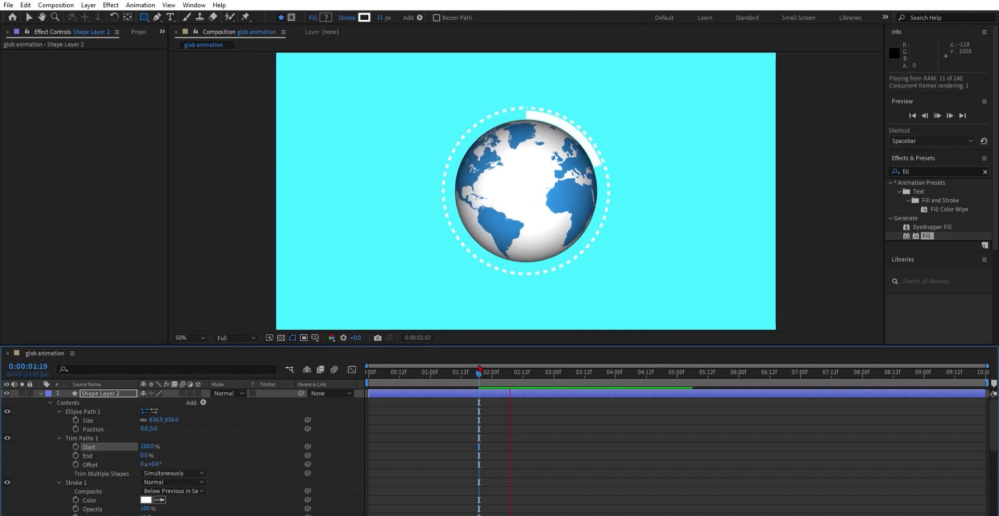
{"action": "key", "text": "space"}
{"action": "key", "text": "Home"}
{"action": "key", "text": "space"}
{"action": "key", "text": "space"}
{"action": "key", "text": "Home"}
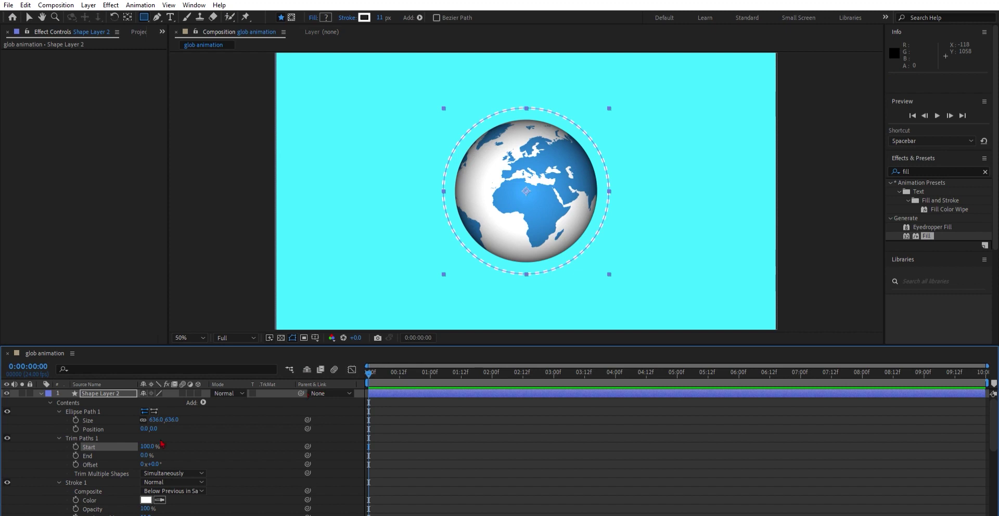
{"action": "scroll", "coordinate": [95, 454], "scroll_direction": "down", "scroll_amount": 5}
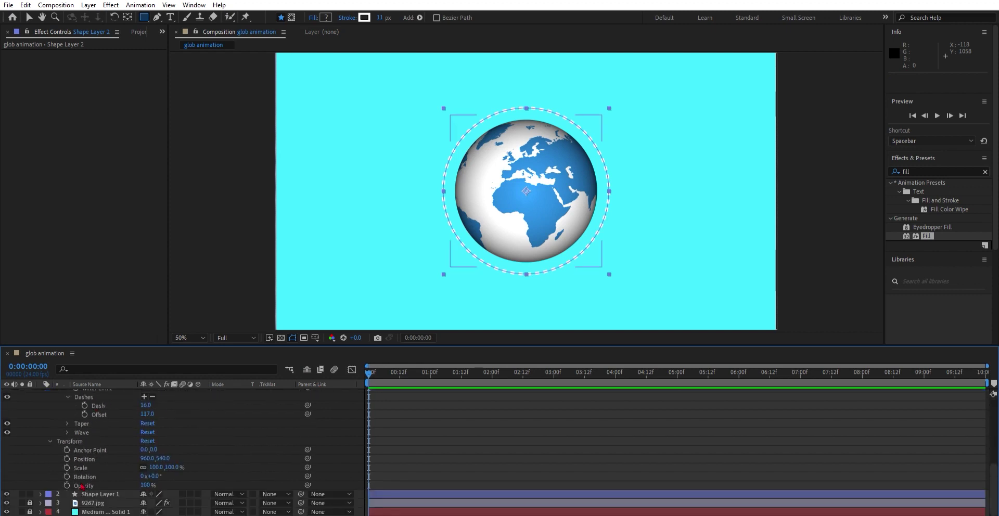
Step: Keyframe Shape Layer 2's Rotation from 0° at 0:00 to 1x+0.0° at the last frame
{"action": "left_click", "coordinate": [66, 477]}
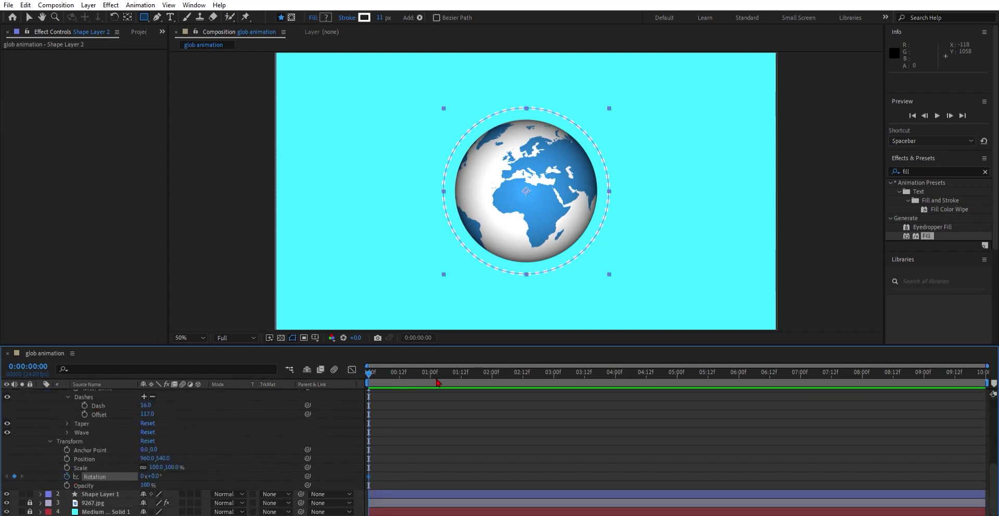
{"action": "left_click_drag", "start_coordinate": [370, 372], "coordinate": [982, 373]}
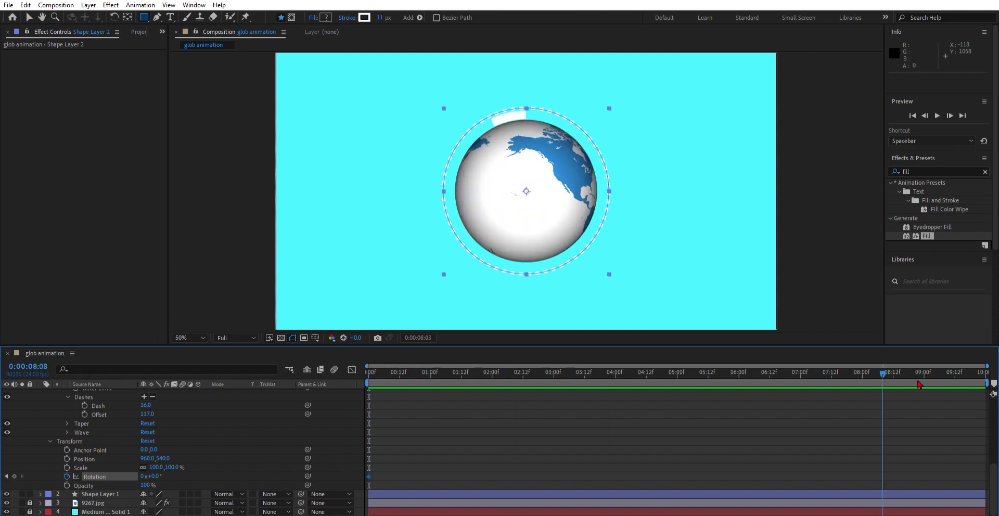
{"action": "left_click", "coordinate": [155, 476]}
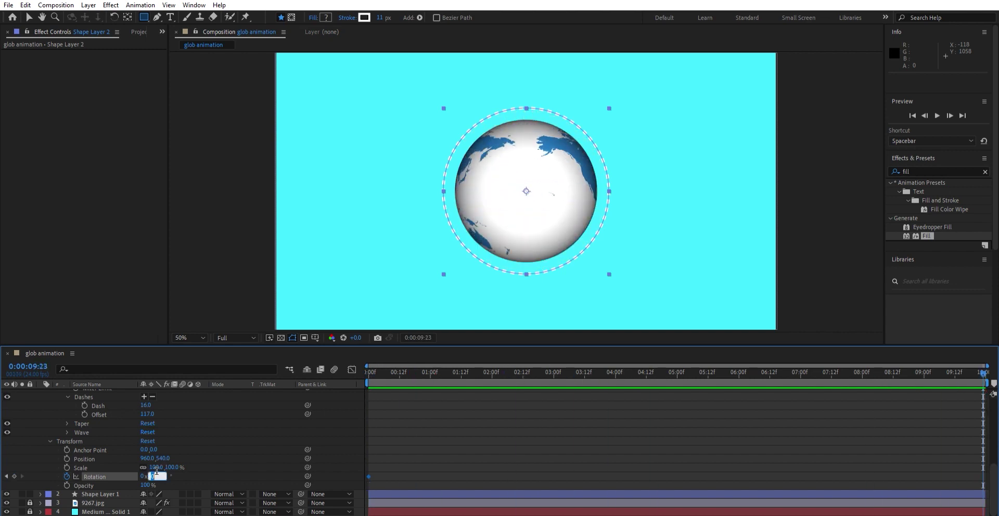
{"action": "left_click", "coordinate": [145, 475]}
{"action": "type", "text": "1"}
{"action": "key", "text": "Return"}
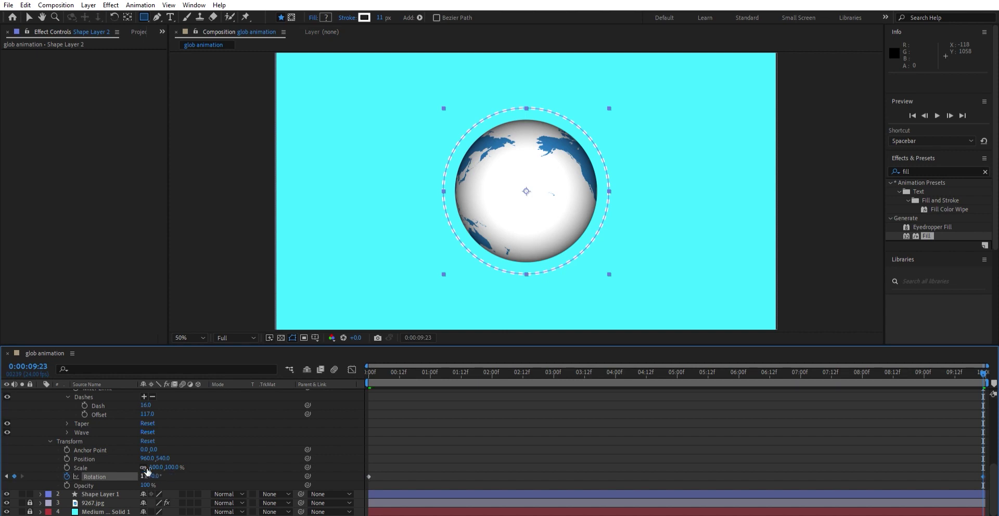
Step: Preview the spinning ring, scrub partway through, and return to the first frame
{"action": "key", "text": "space"}
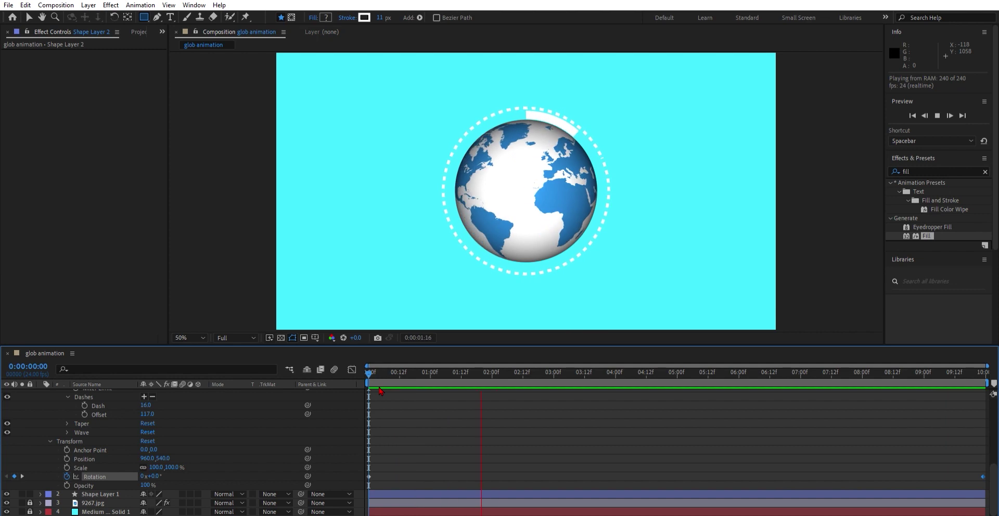
{"action": "left_click", "coordinate": [533, 378]}
{"action": "left_click_drag", "start_coordinate": [525, 368], "coordinate": [572, 381]}
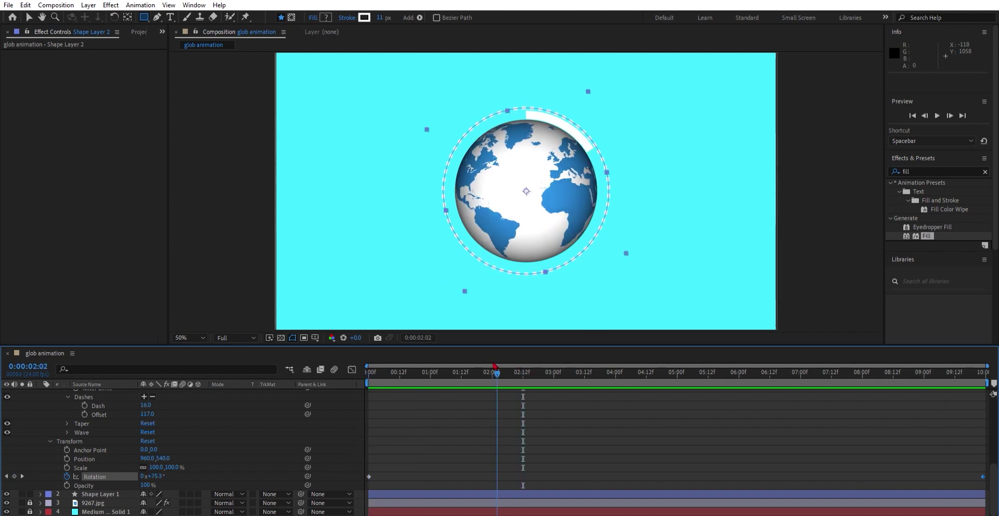
{"action": "key", "text": "Home"}
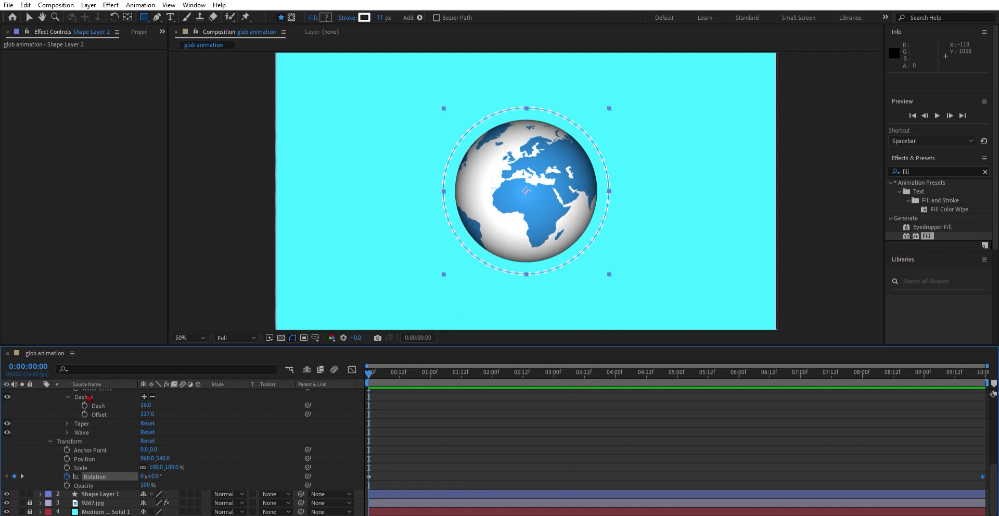
{"action": "scroll", "coordinate": [29, 406], "scroll_direction": "up", "scroll_amount": 5}
{"action": "scroll", "coordinate": [29, 407], "scroll_direction": "up", "scroll_amount": 3}
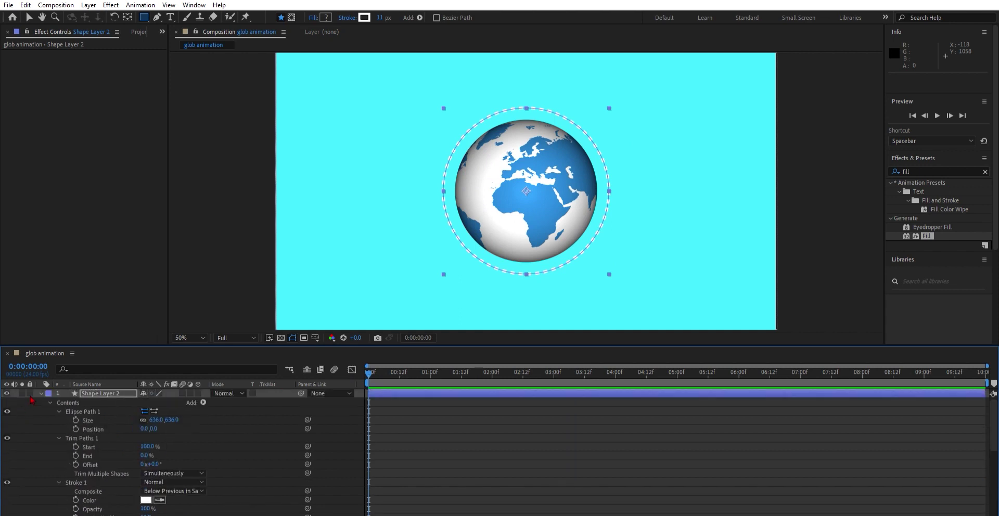
Step: Duplicate the dashed ring layer as Shape Layer 3 and preview the copy with the original hidden
{"action": "left_click", "coordinate": [41, 393]}
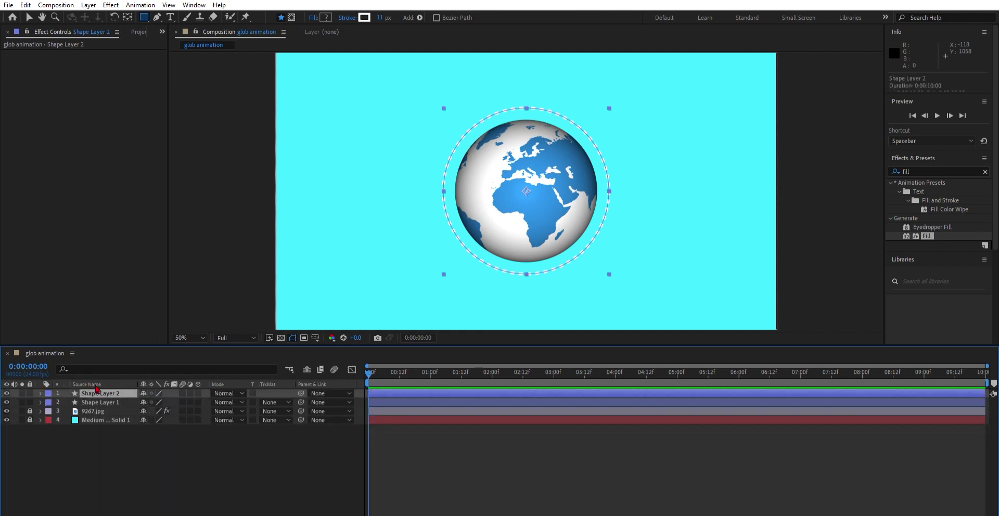
{"action": "key", "text": "ctrl+d"}
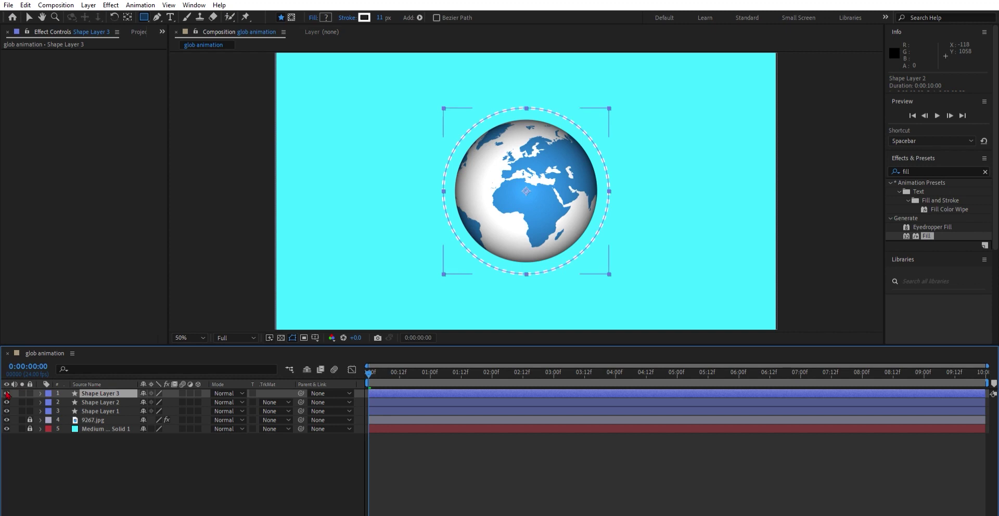
{"action": "left_click", "coordinate": [7, 403]}
{"action": "key", "text": "space"}
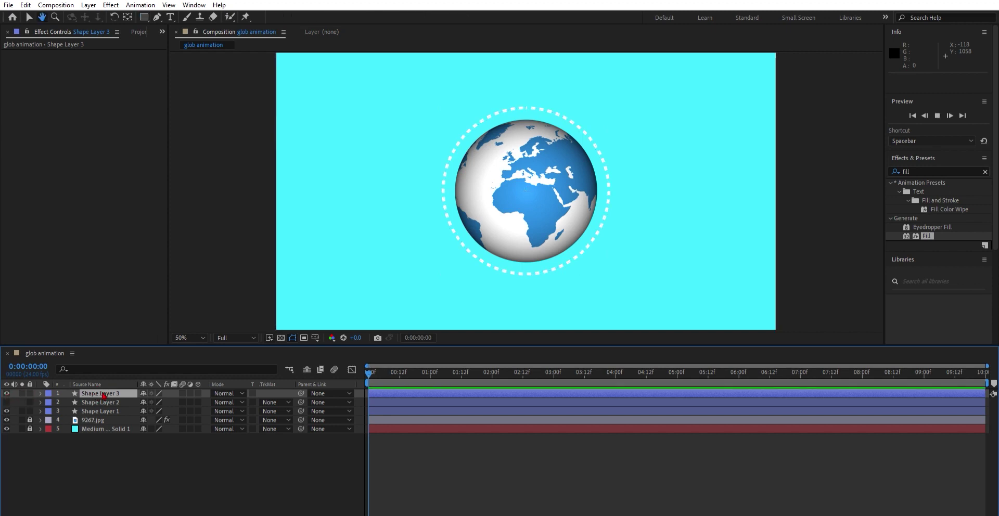
{"action": "key", "text": "space"}
{"action": "left_click", "coordinate": [6, 403]}
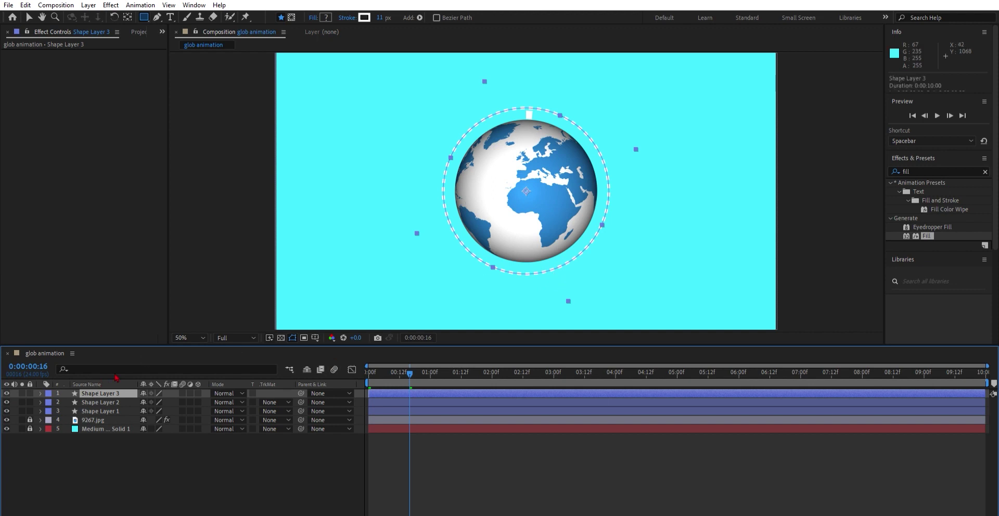
{"action": "key", "text": "t"}
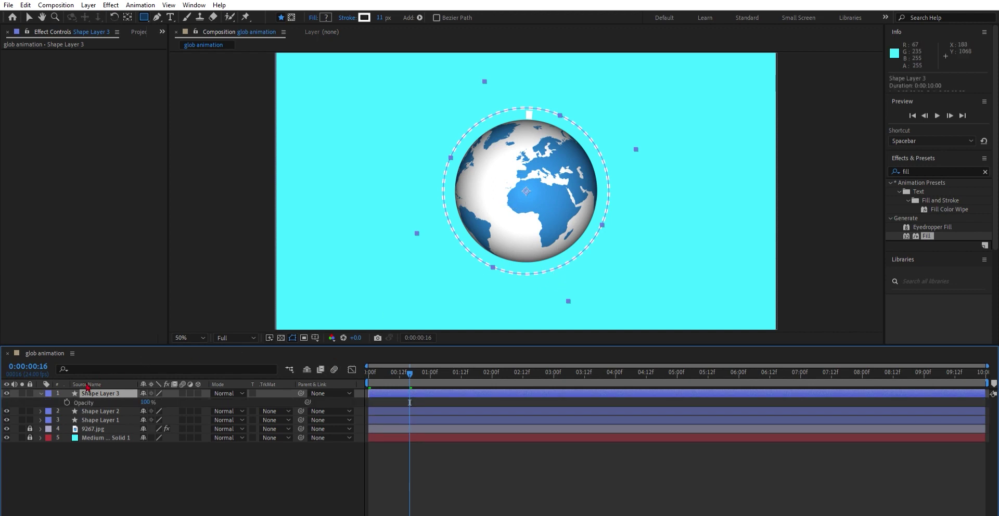
{"action": "key", "text": "space"}
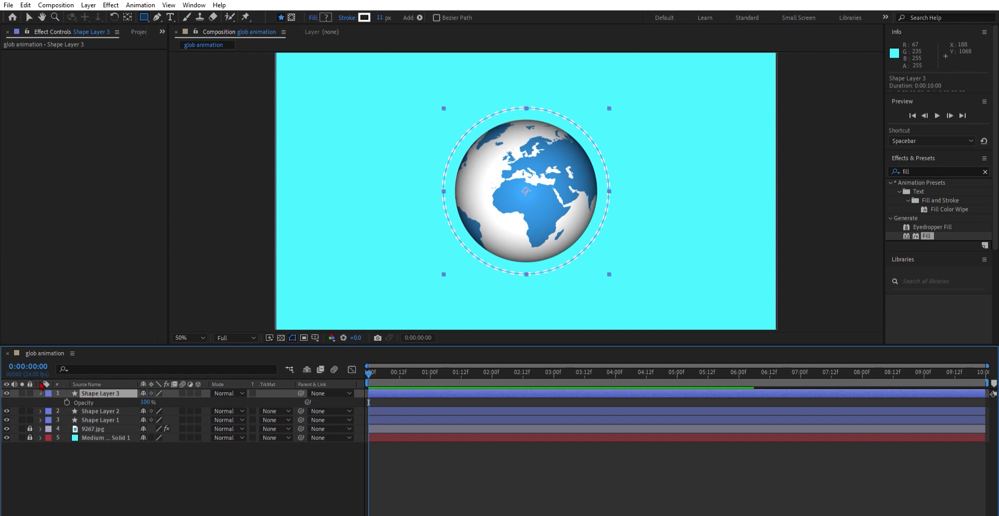
Step: Enlarge Shape Layer 3's ellipse path size to 674×674
{"action": "key", "text": "ctrl+grave"}
{"action": "key", "text": "ctrl+grave"}
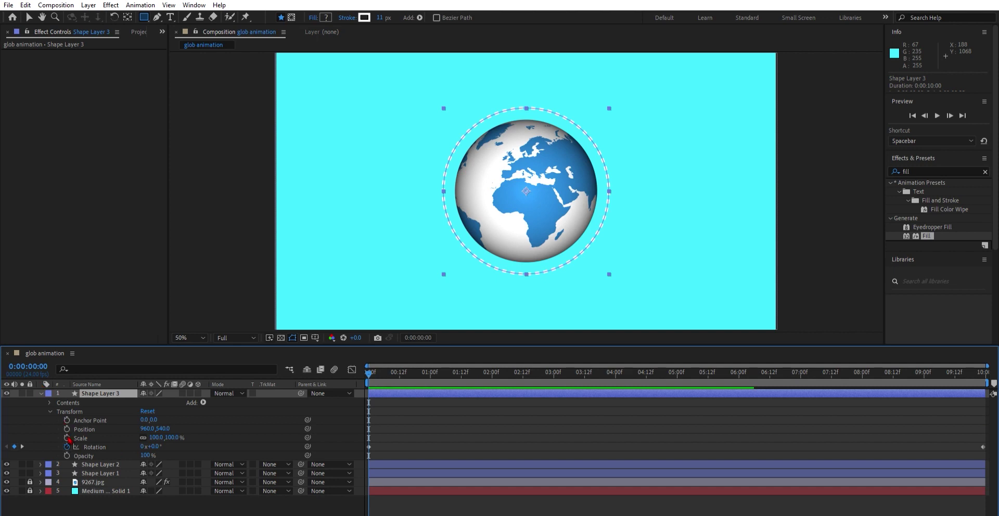
{"action": "left_click", "coordinate": [50, 402]}
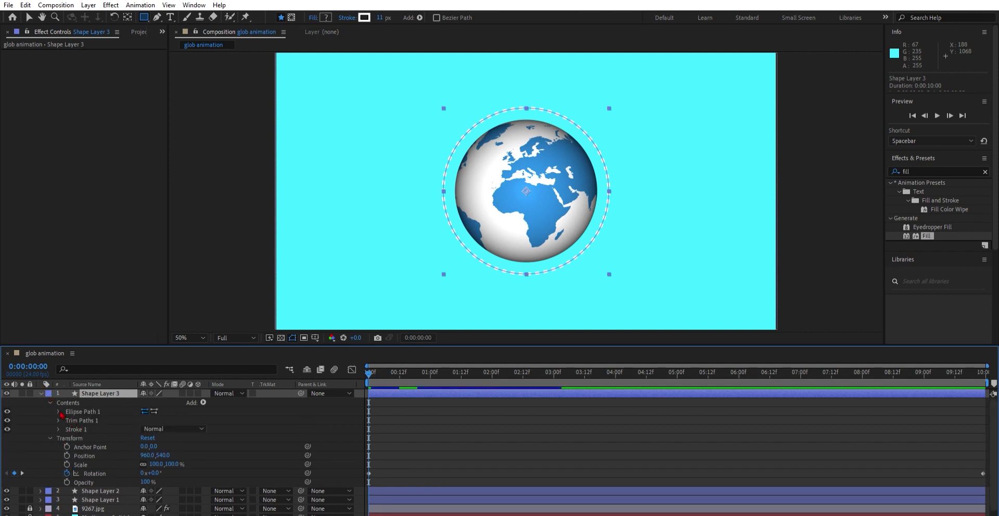
{"action": "left_click", "coordinate": [59, 419]}
{"action": "left_click", "coordinate": [60, 416]}
{"action": "left_click", "coordinate": [59, 412]}
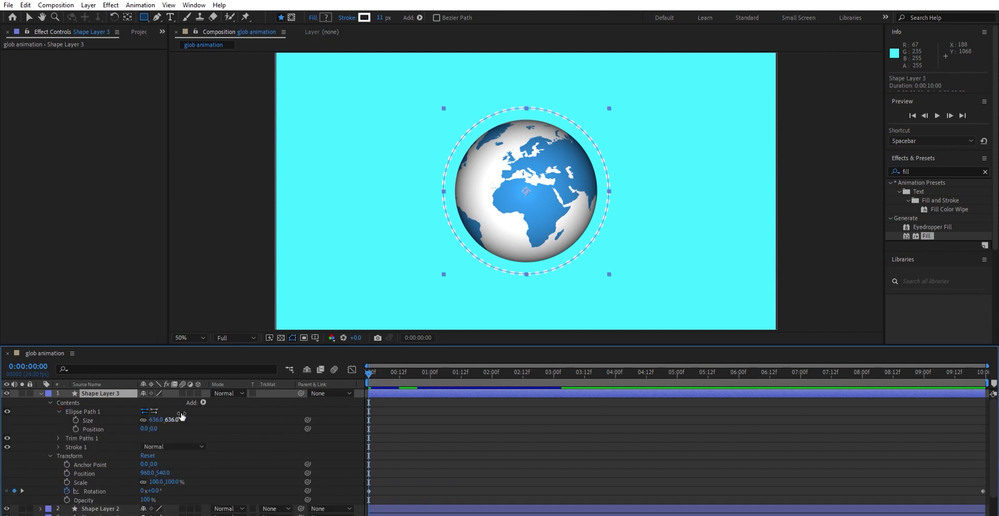
{"action": "left_click_drag", "start_coordinate": [179, 419], "coordinate": [199, 412]}
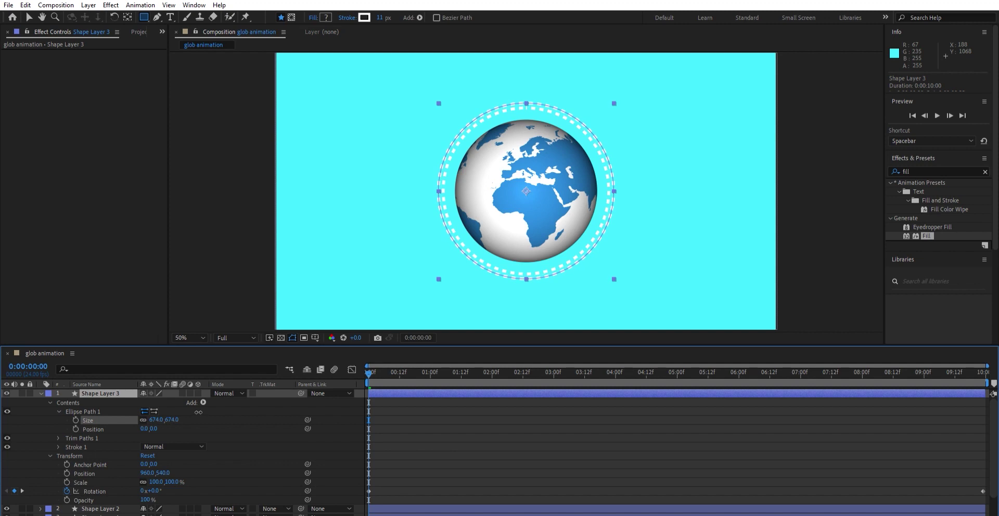
{"action": "key", "text": "Return"}
Step: Collapse the layer contents, preview the enlarged ring, and scrub back toward the start
{"action": "left_click", "coordinate": [51, 403]}
{"action": "key", "text": "space"}
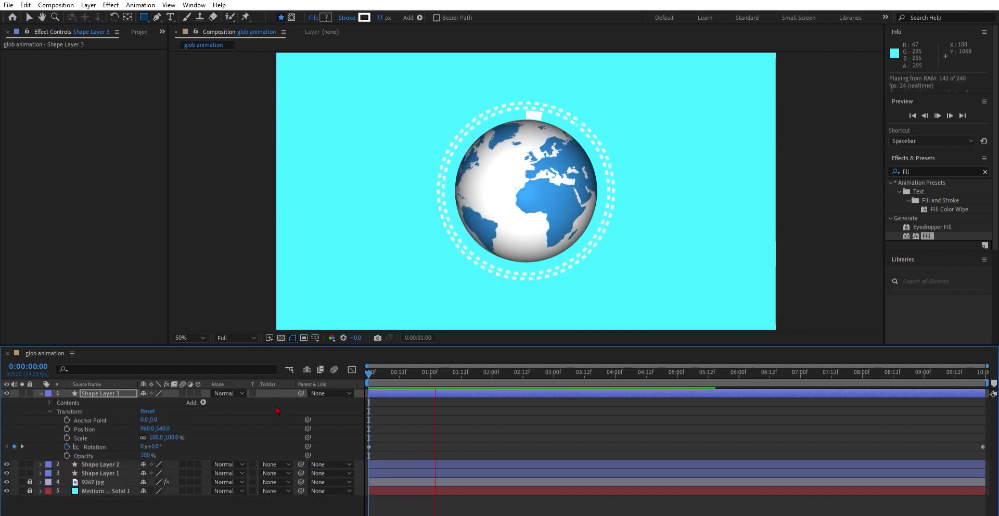
{"action": "key", "text": "space"}
{"action": "left_click_drag", "start_coordinate": [460, 370], "coordinate": [368, 370]}
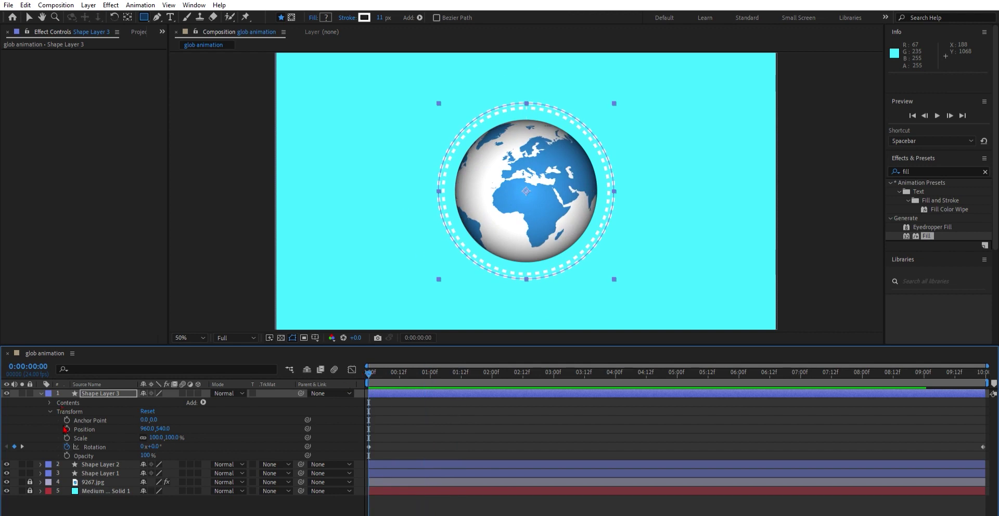
Step: Expand Shape Layer 2's contents and raise its Stroke Width to 11.0
{"action": "double_click", "coordinate": [526, 108]}
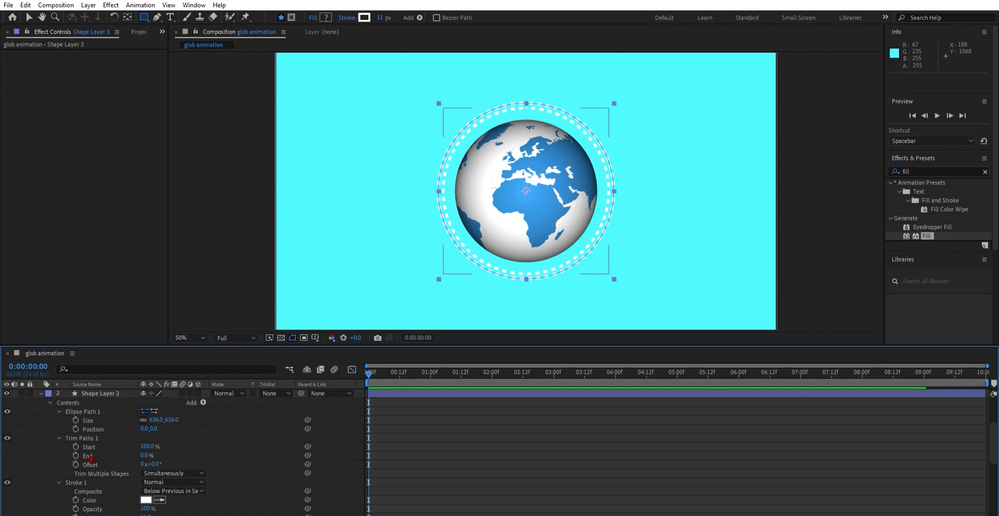
{"action": "scroll", "coordinate": [90, 459], "scroll_direction": "down", "scroll_amount": 3}
{"action": "scroll", "coordinate": [91, 459], "scroll_direction": "down", "scroll_amount": 2}
{"action": "scroll", "coordinate": [91, 460], "scroll_direction": "up", "scroll_amount": 5}
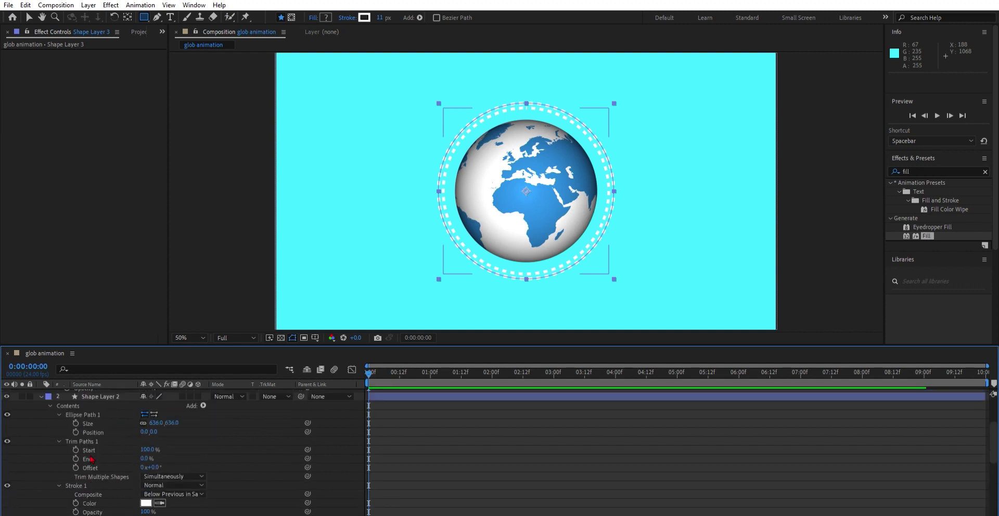
{"action": "scroll", "coordinate": [71, 420], "scroll_direction": "down", "scroll_amount": 1}
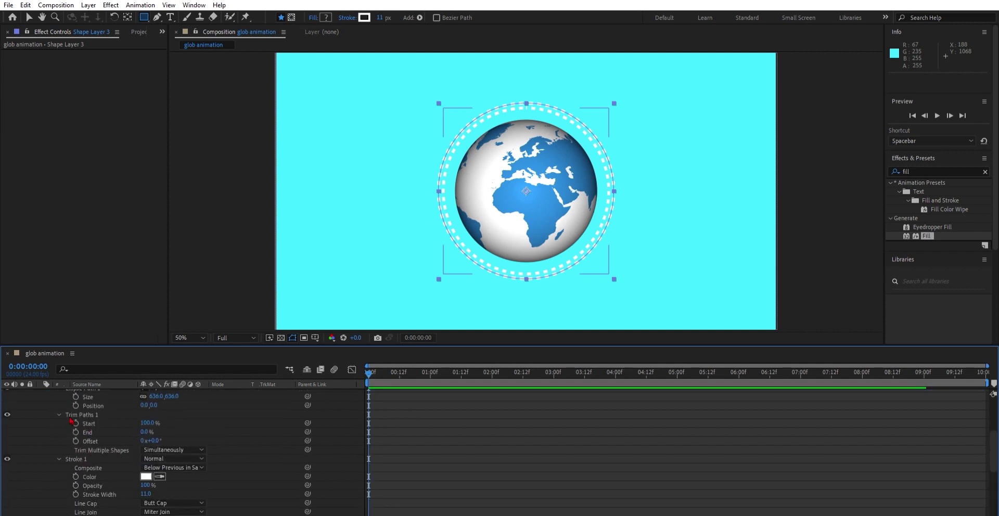
{"action": "scroll", "coordinate": [71, 420], "scroll_direction": "down", "scroll_amount": 1}
{"action": "scroll", "coordinate": [72, 420], "scroll_direction": "up", "scroll_amount": 2}
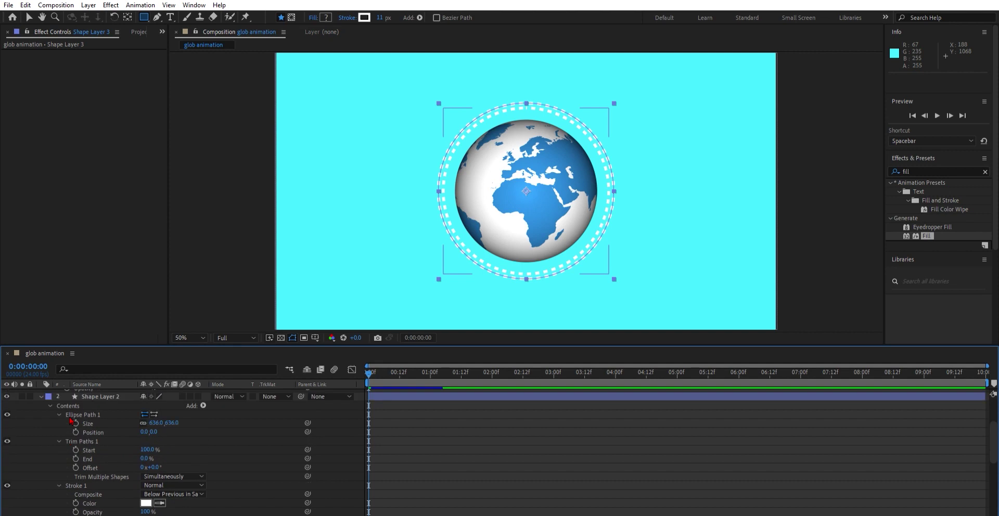
{"action": "scroll", "coordinate": [71, 421], "scroll_direction": "down", "scroll_amount": 1}
{"action": "scroll", "coordinate": [72, 420], "scroll_direction": "down", "scroll_amount": 1}
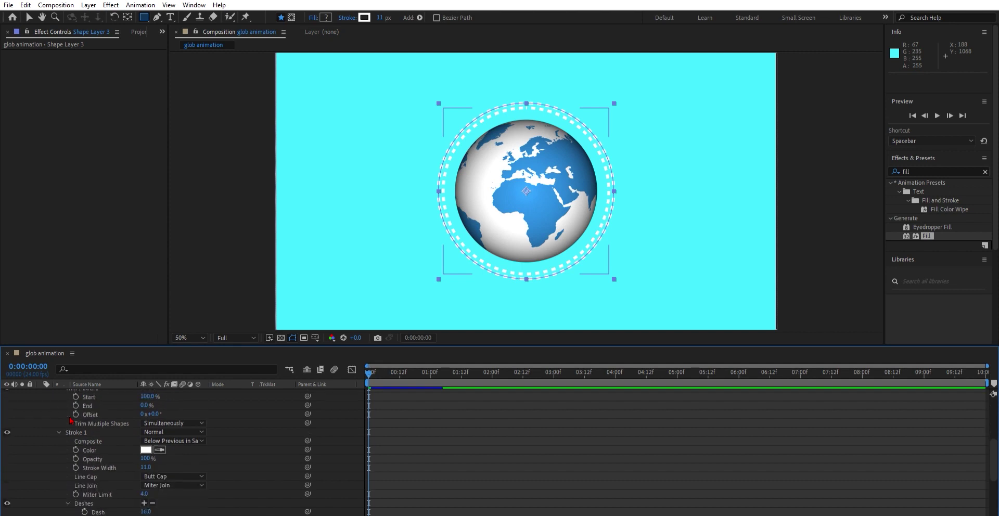
{"action": "scroll", "coordinate": [72, 420], "scroll_direction": "down", "scroll_amount": 1}
{"action": "scroll", "coordinate": [71, 420], "scroll_direction": "up", "scroll_amount": 1}
{"action": "scroll", "coordinate": [71, 420], "scroll_direction": "up", "scroll_amount": 2}
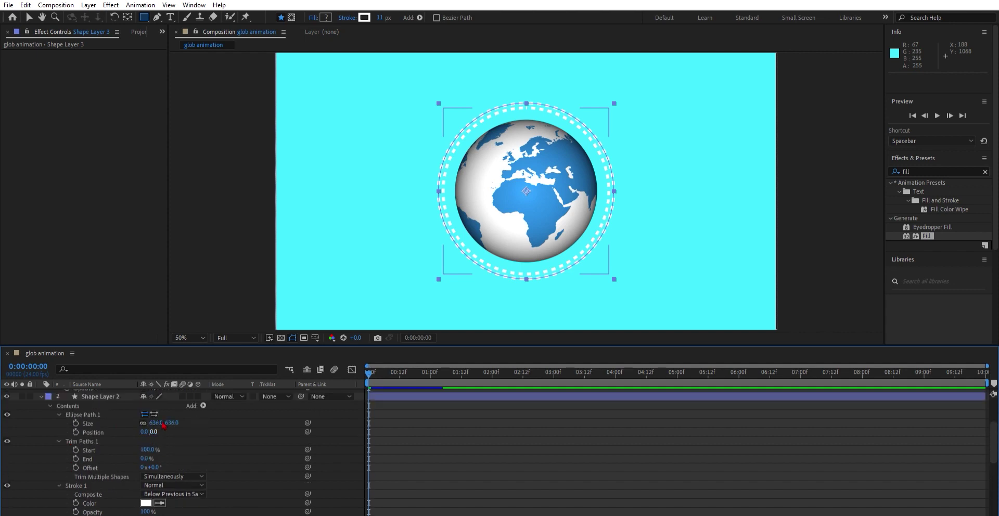
{"action": "scroll", "coordinate": [160, 447], "scroll_direction": "up", "scroll_amount": 1}
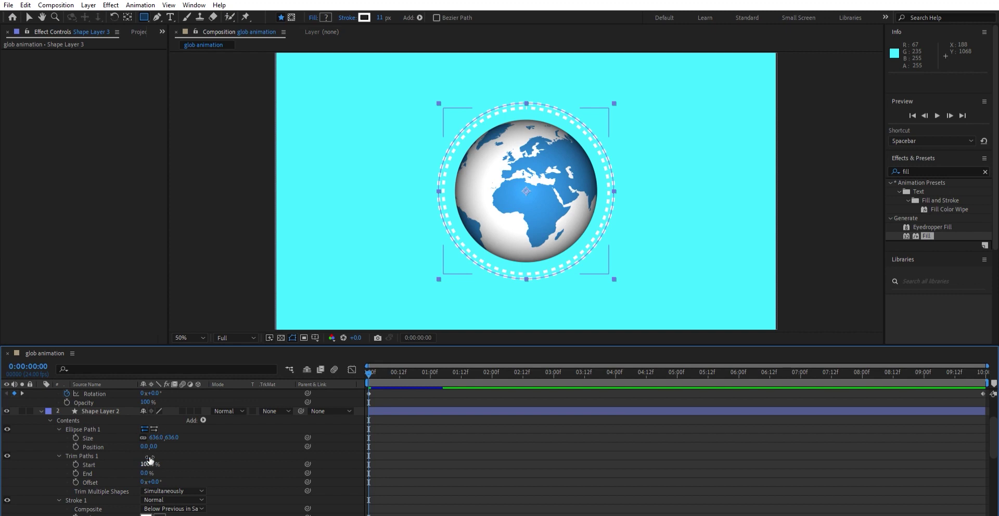
{"action": "scroll", "coordinate": [154, 463], "scroll_direction": "down", "scroll_amount": 1}
{"action": "scroll", "coordinate": [152, 455], "scroll_direction": "down", "scroll_amount": 2}
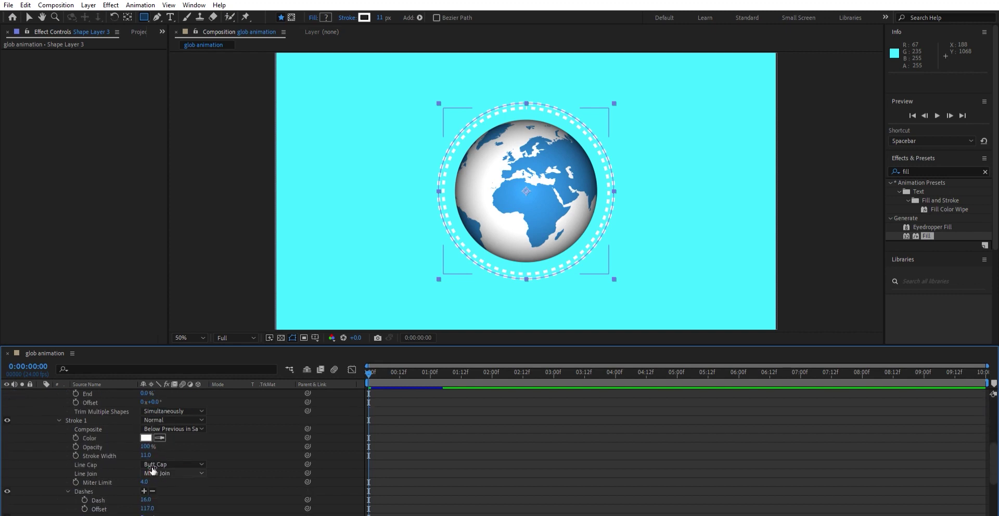
{"action": "mouse_move", "coordinate": [150, 451]}
{"action": "left_mouse_down"}
{"action": "mouse_move", "coordinate": [201, 451]}
{"action": "mouse_move", "coordinate": [173, 459]}
{"action": "left_mouse_up"}
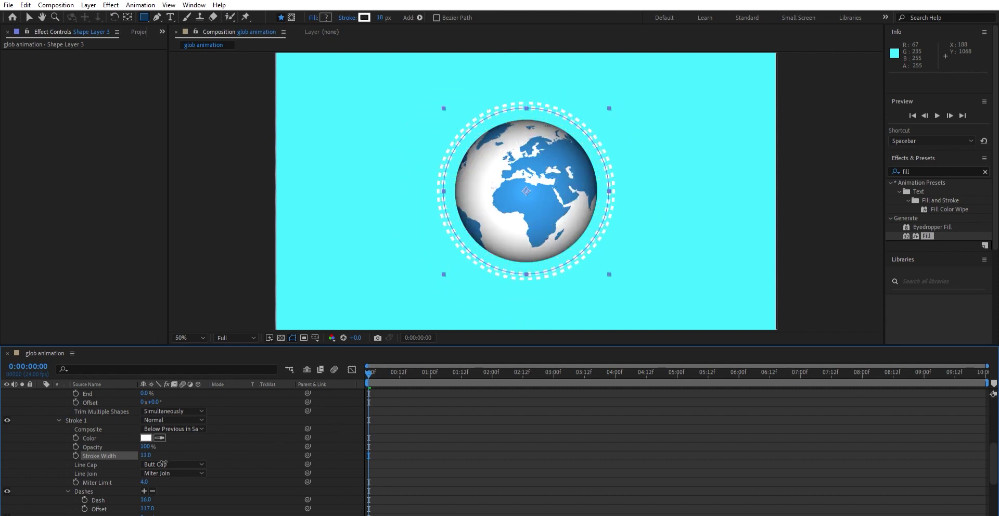
Step: Make Shape Layer 2's ring solid by setting Dash to 0 and Stroke Width to 16
{"action": "left_click", "coordinate": [149, 452]}
{"action": "type", "text": "5"}
{"action": "key", "text": "Return"}
{"action": "left_click_drag", "start_coordinate": [151, 494], "coordinate": [139, 491]}
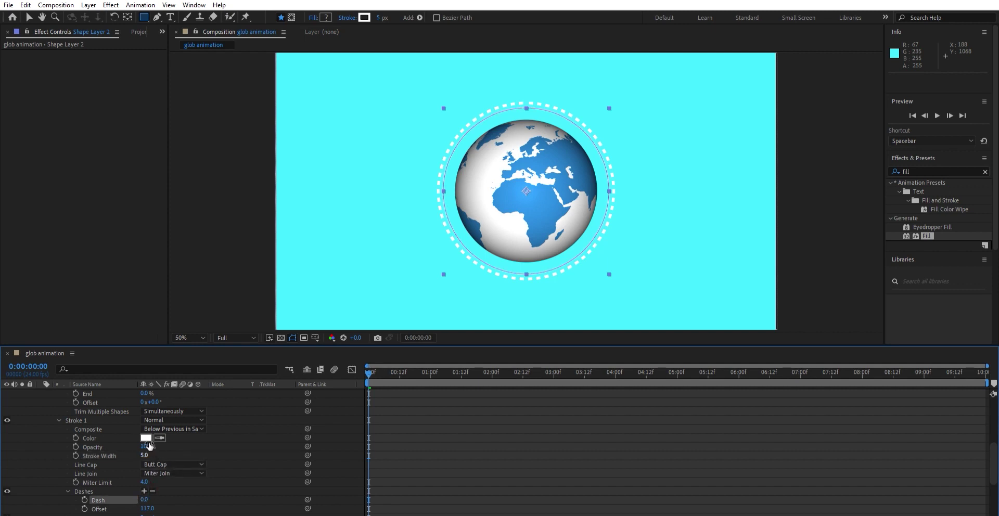
{"action": "left_click_drag", "start_coordinate": [144, 455], "coordinate": [156, 454]}
Step: Preview the solid white ring twice and rewind to the start
{"action": "key", "text": "space"}
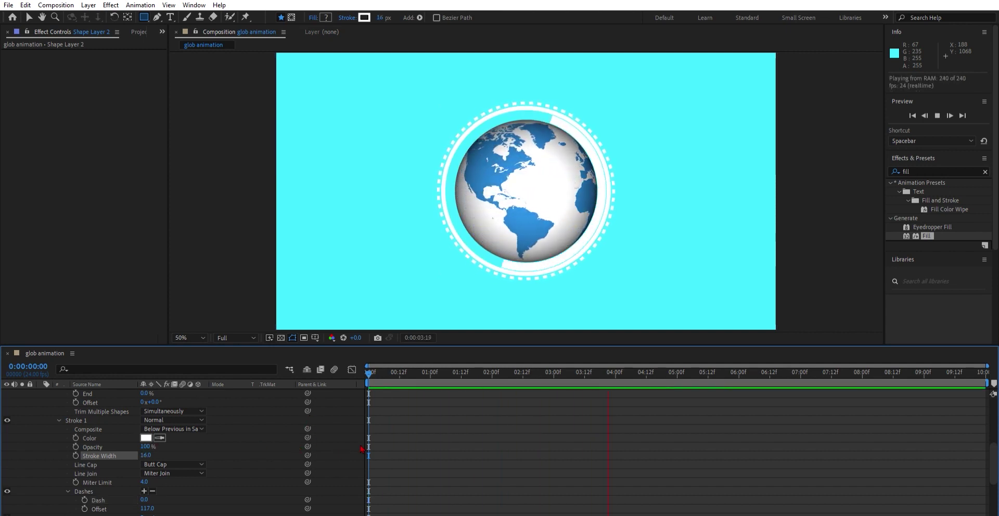
{"action": "key", "text": "space"}
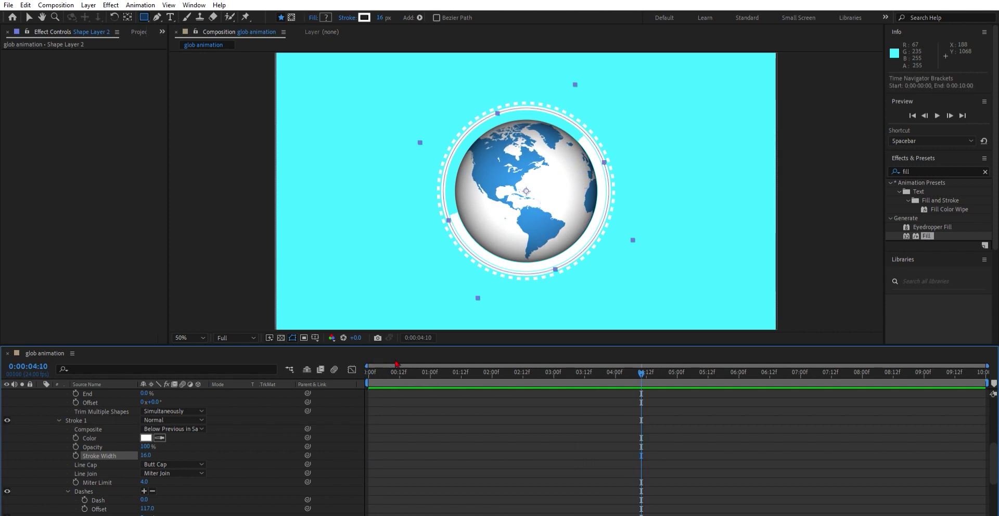
{"action": "key", "text": "Home"}
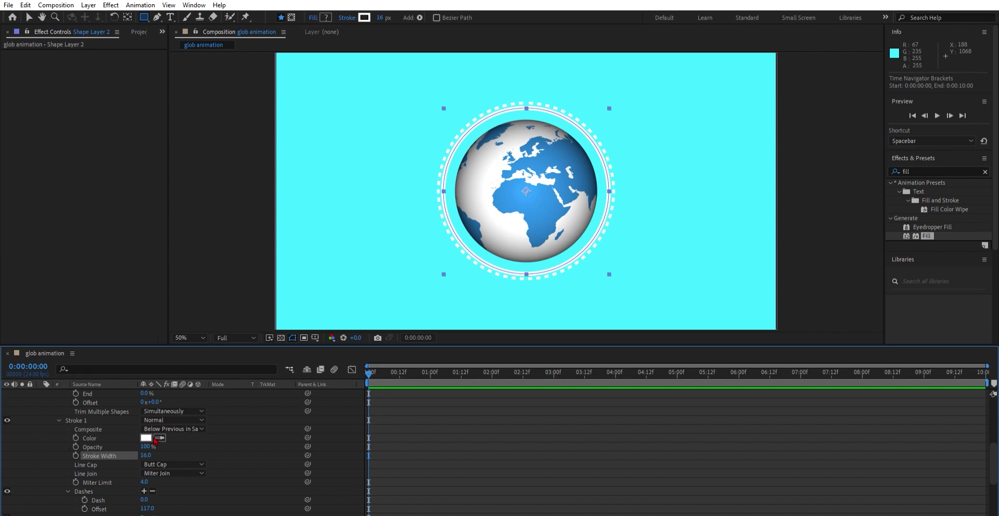
{"action": "key", "text": "space"}
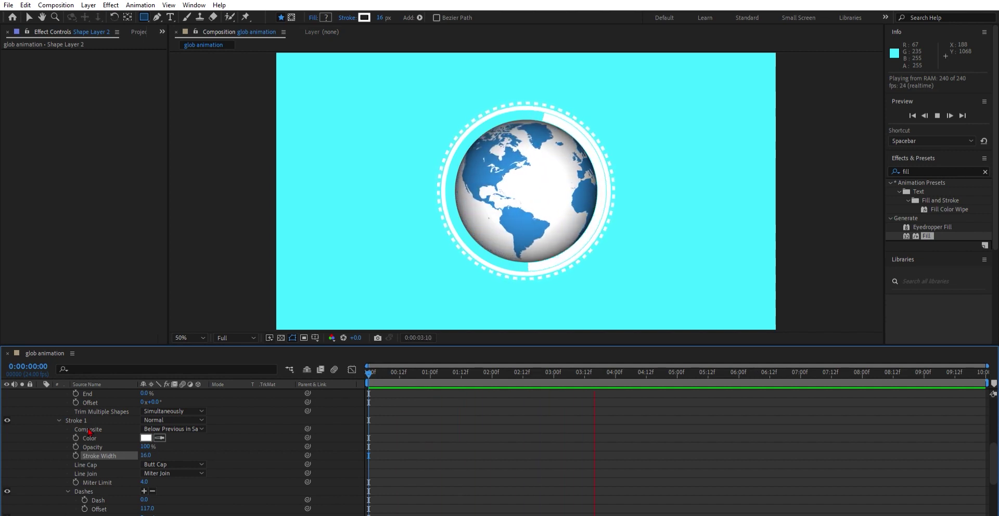
{"action": "key", "text": "space"}
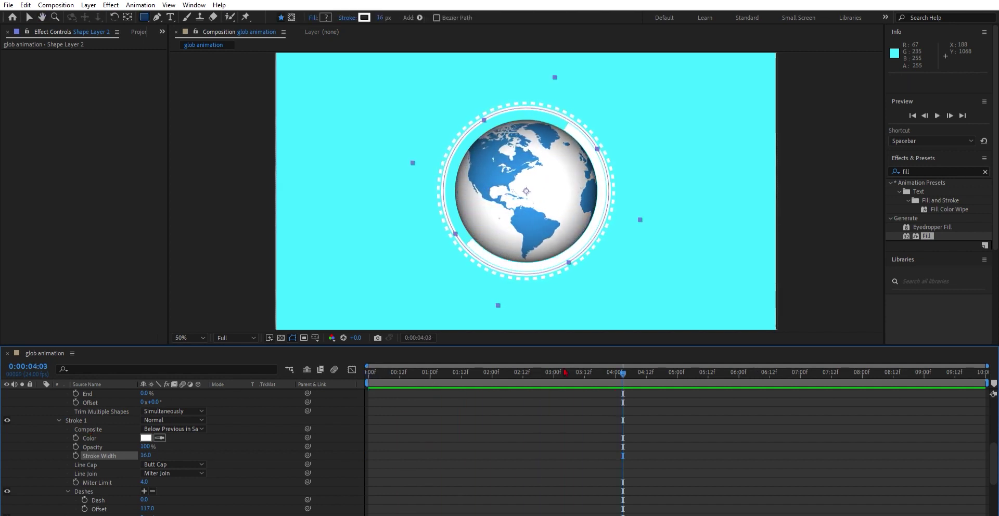
{"action": "left_click_drag", "start_coordinate": [623, 372], "coordinate": [368, 372]}
{"action": "scroll", "coordinate": [88, 447], "scroll_direction": "up", "scroll_amount": 1}
{"action": "scroll", "coordinate": [88, 447], "scroll_direction": "up", "scroll_amount": 1}
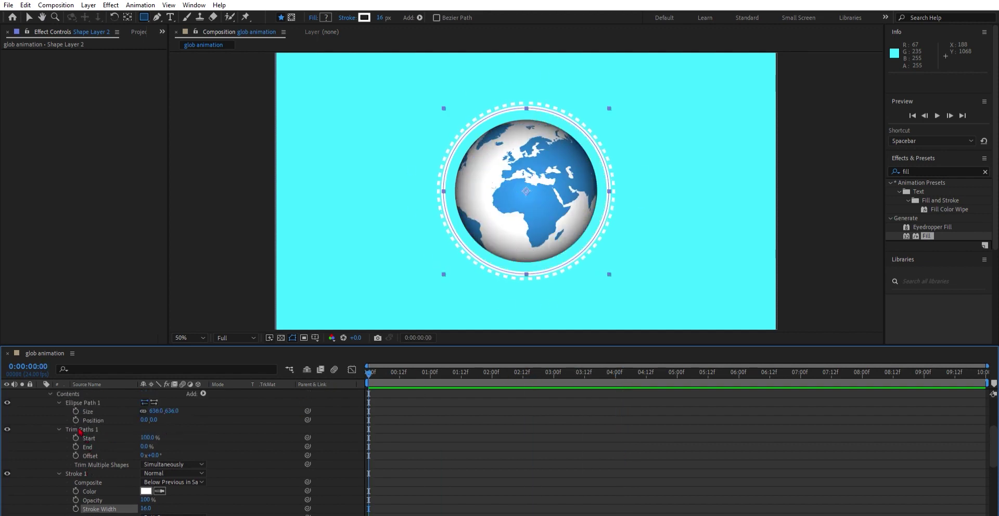
Step: Trim part of Shape Layer 2's ring with Trim Paths Start and keyframe it at the beginning
{"action": "left_click_drag", "start_coordinate": [147, 437], "coordinate": [166, 429]}
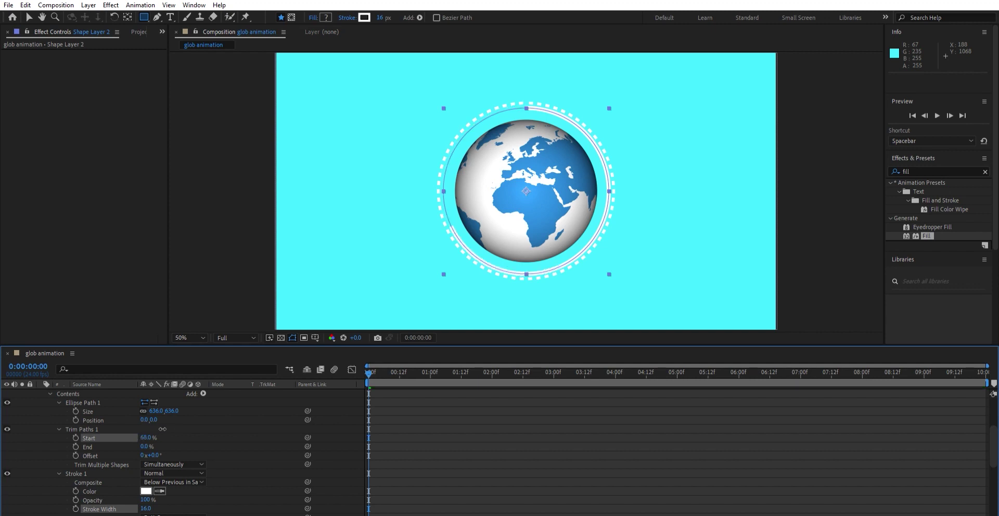
{"action": "left_click", "coordinate": [76, 438]}
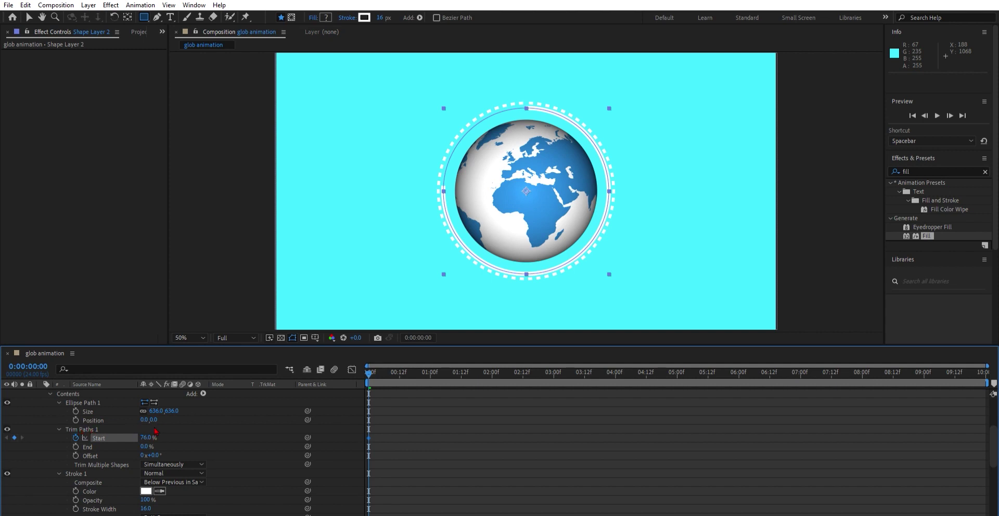
{"action": "key", "text": "space"}
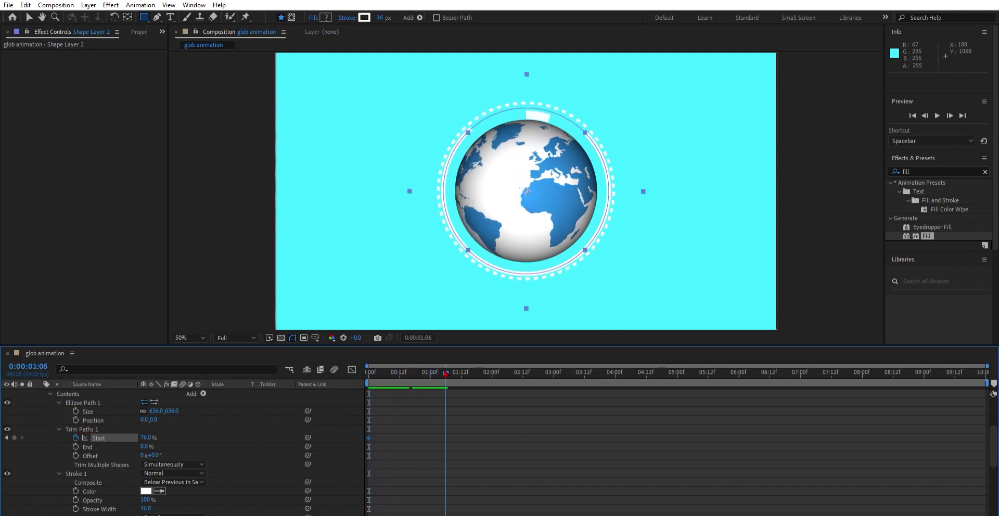
Step: Near the end, set Trim Paths Start to 76% and keyframe End at 29%, then preview
{"action": "left_click_drag", "start_coordinate": [446, 373], "coordinate": [973, 389]}
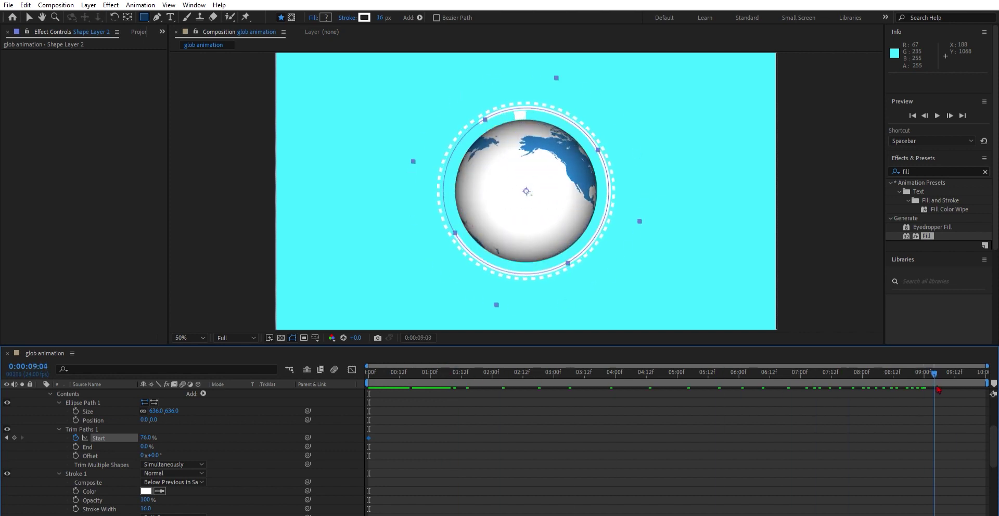
{"action": "mouse_move", "coordinate": [146, 438]}
{"action": "left_mouse_down"}
{"action": "mouse_move", "coordinate": [154, 429]}
{"action": "mouse_move", "coordinate": [78, 448]}
{"action": "left_mouse_up"}
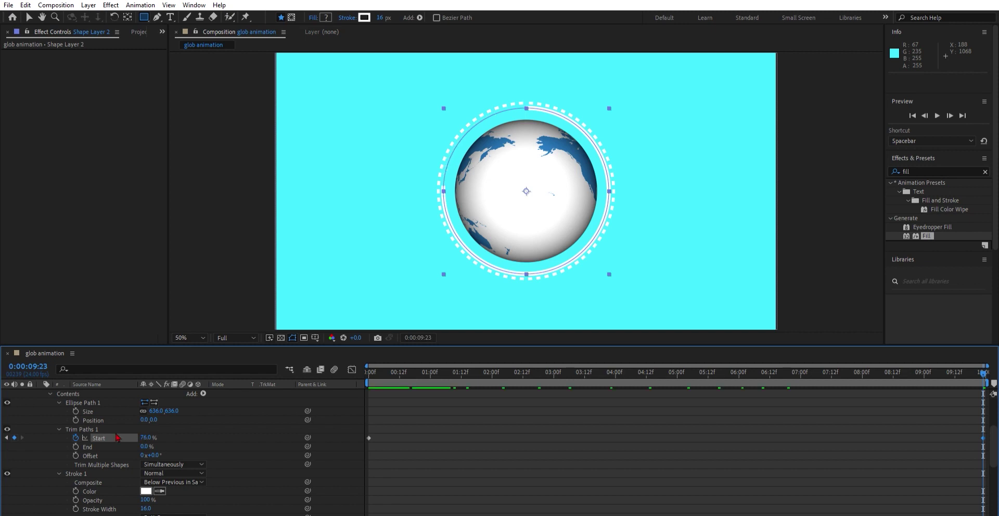
{"action": "left_click", "coordinate": [77, 447]}
{"action": "mouse_move", "coordinate": [144, 447]}
{"action": "left_mouse_down"}
{"action": "mouse_move", "coordinate": [156, 438]}
{"action": "mouse_move", "coordinate": [141, 437]}
{"action": "left_mouse_up"}
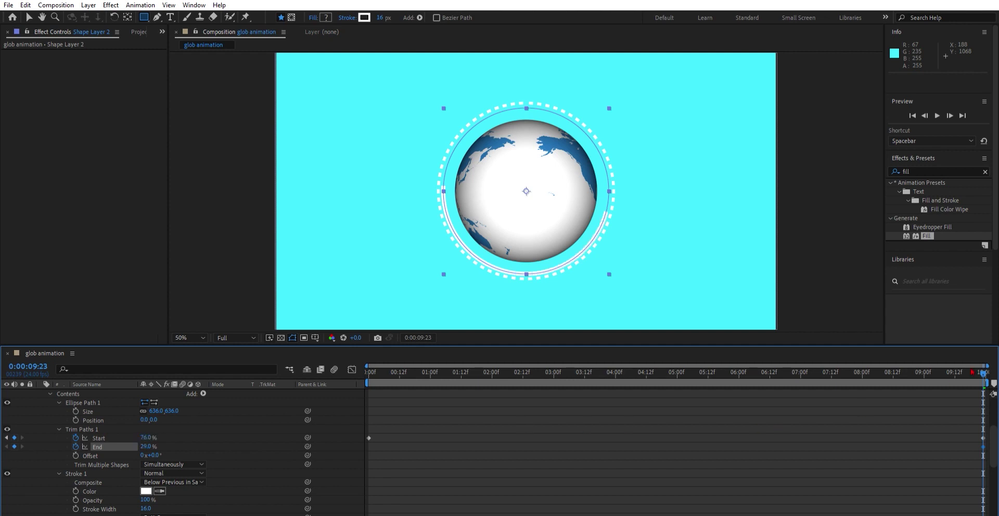
{"action": "key", "text": "space"}
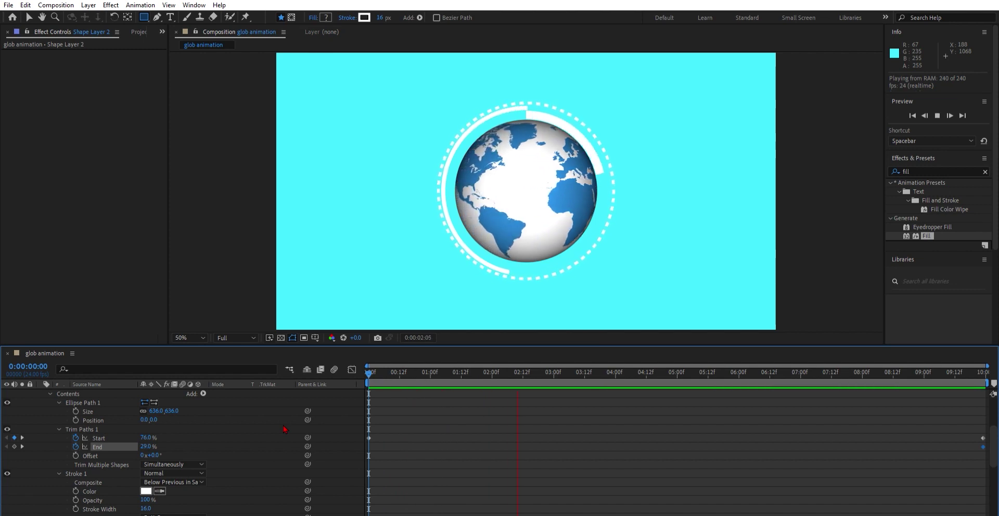
{"action": "key", "text": "space"}
Step: Adjust the Trim Paths Start and End values mid-timeline and preview the arc
{"action": "left_click_drag", "start_coordinate": [550, 366], "coordinate": [354, 384]}
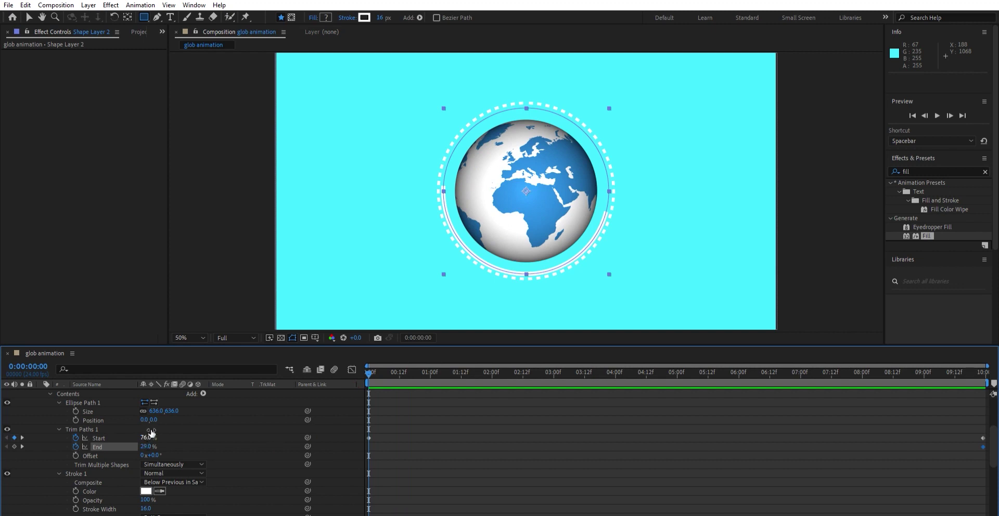
{"action": "left_click_drag", "start_coordinate": [371, 366], "coordinate": [682, 384]}
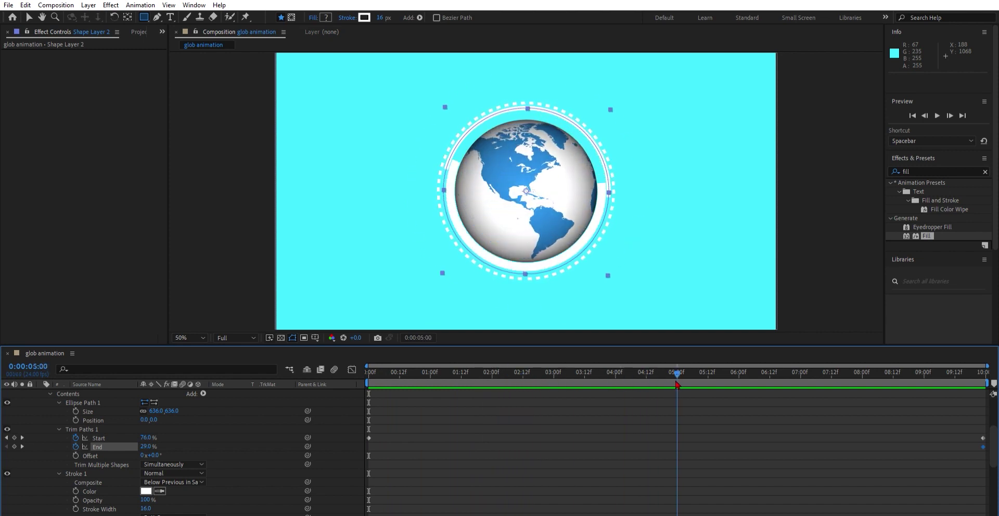
{"action": "mouse_move", "coordinate": [146, 437]}
{"action": "left_mouse_down"}
{"action": "mouse_move", "coordinate": [160, 430]}
{"action": "mouse_move", "coordinate": [129, 441]}
{"action": "left_mouse_up"}
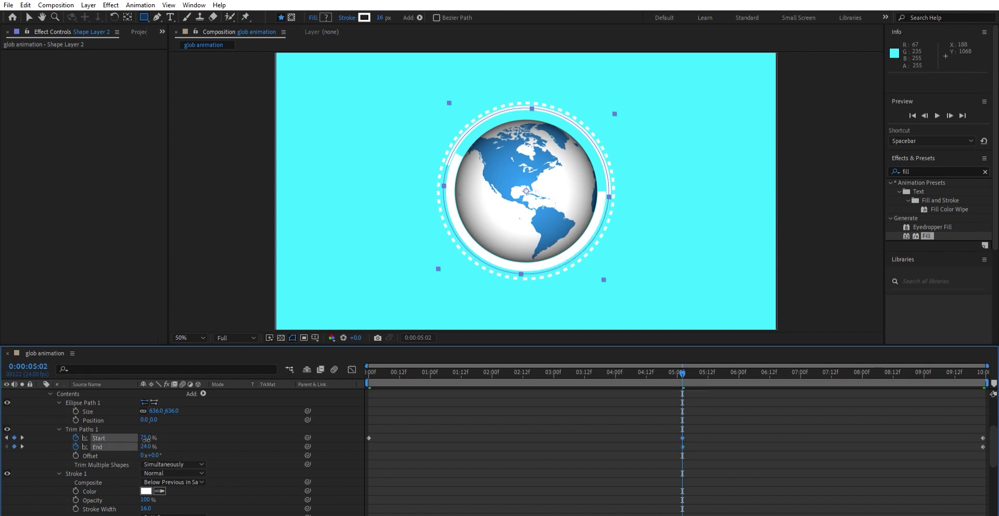
{"action": "left_click", "coordinate": [124, 443]}
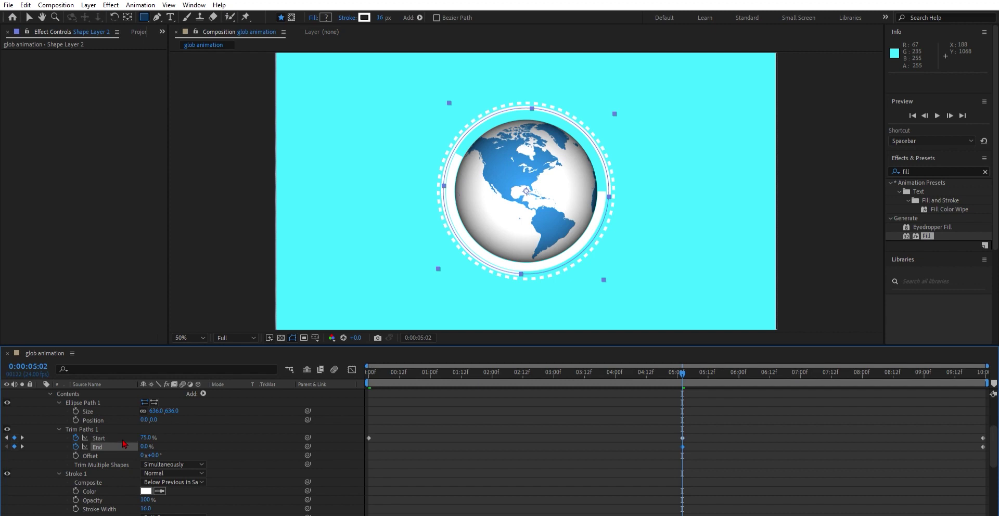
{"action": "left_click_drag", "start_coordinate": [146, 437], "coordinate": [139, 426]}
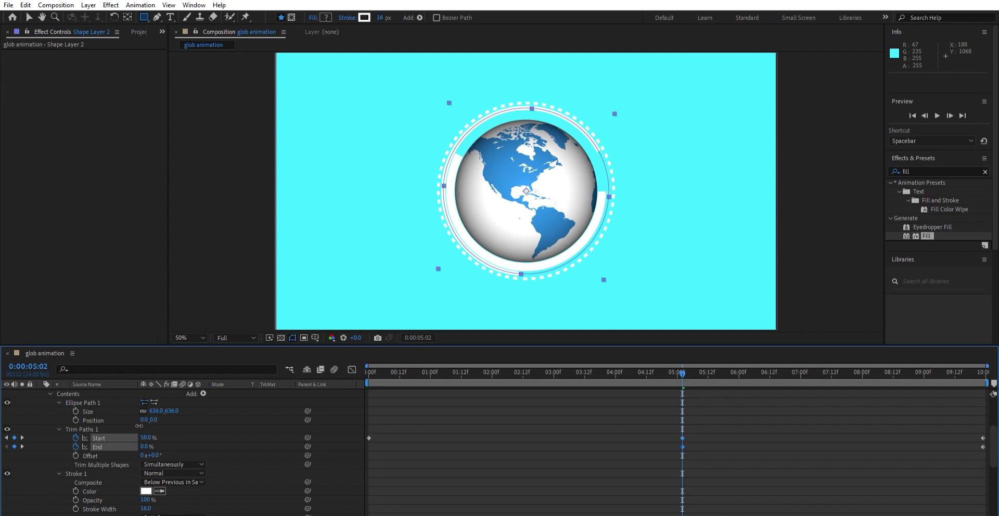
{"action": "left_click", "coordinate": [688, 375]}
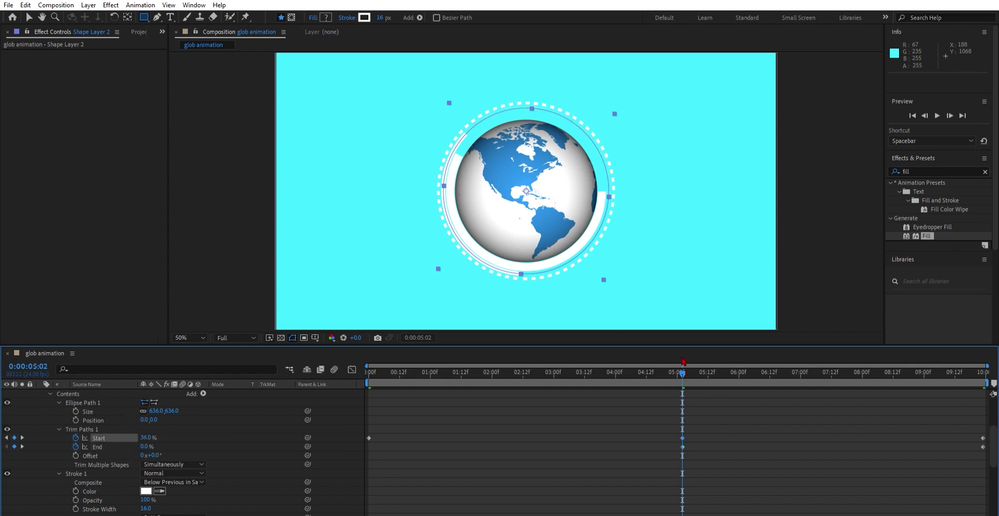
{"action": "left_click_drag", "start_coordinate": [683, 361], "coordinate": [959, 371]}
{"action": "key", "text": "space"}
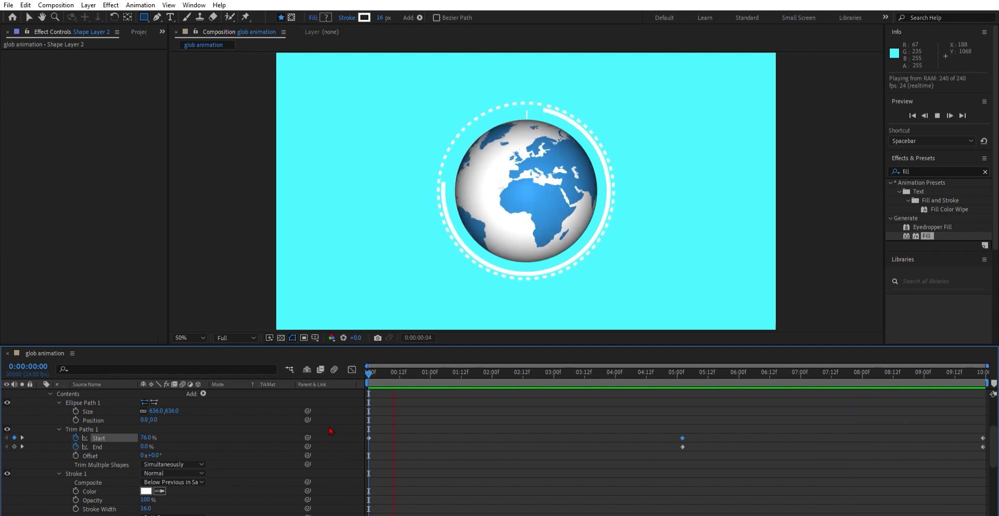
{"action": "key", "text": "space"}
Step: Delete all Trim Paths keyframes, set Start to a fixed 100%, and rewind to 0:00
{"action": "key", "text": "q"}
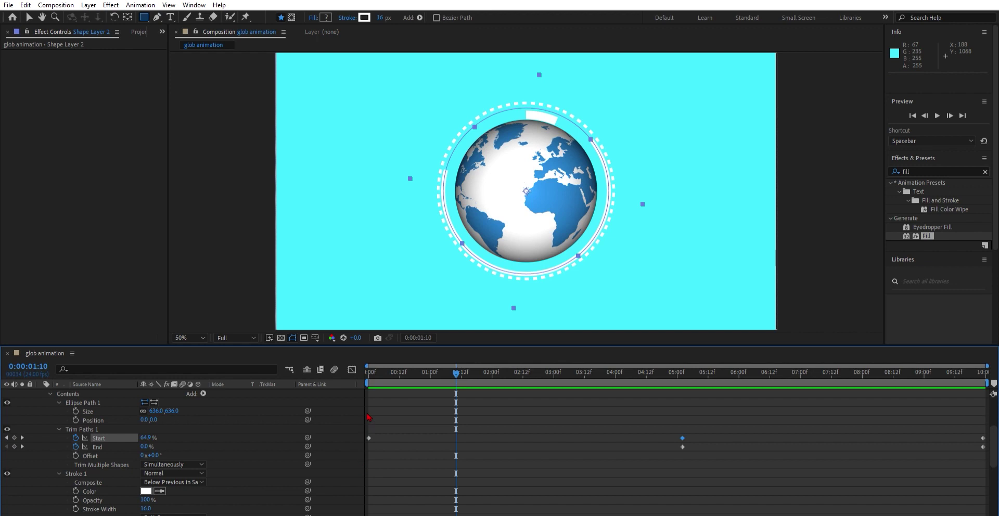
{"action": "left_click_drag", "start_coordinate": [367, 416], "coordinate": [964, 478]}
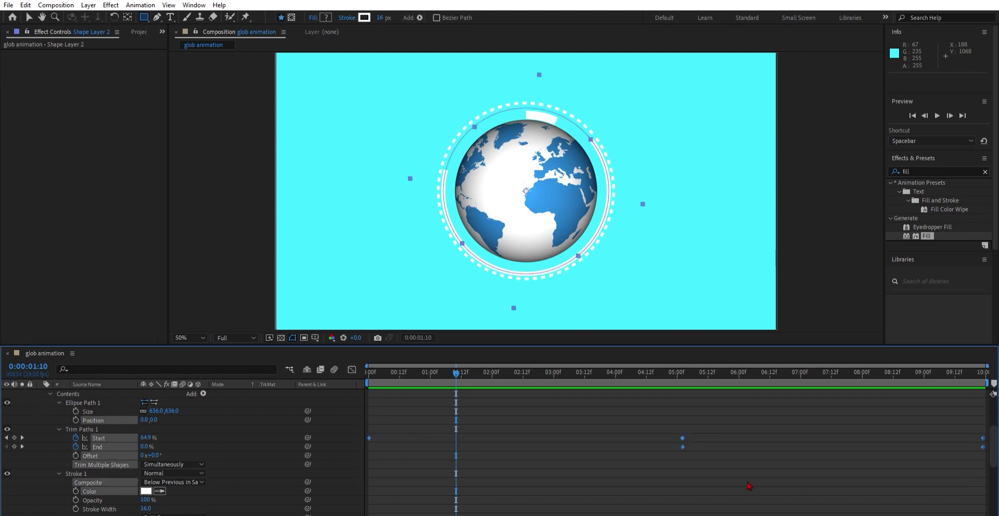
{"action": "key", "text": "Delete"}
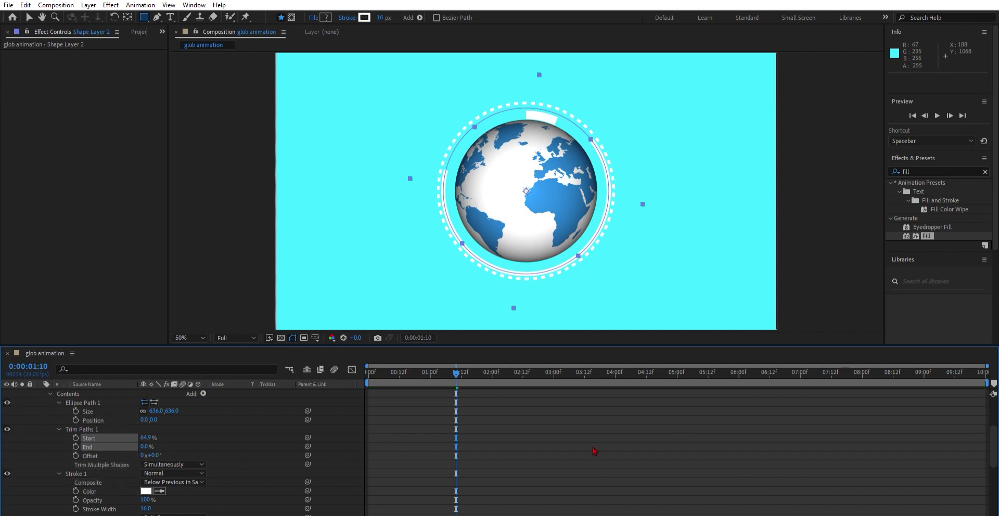
{"action": "type", "text": "100"}
{"action": "key", "text": "Return"}
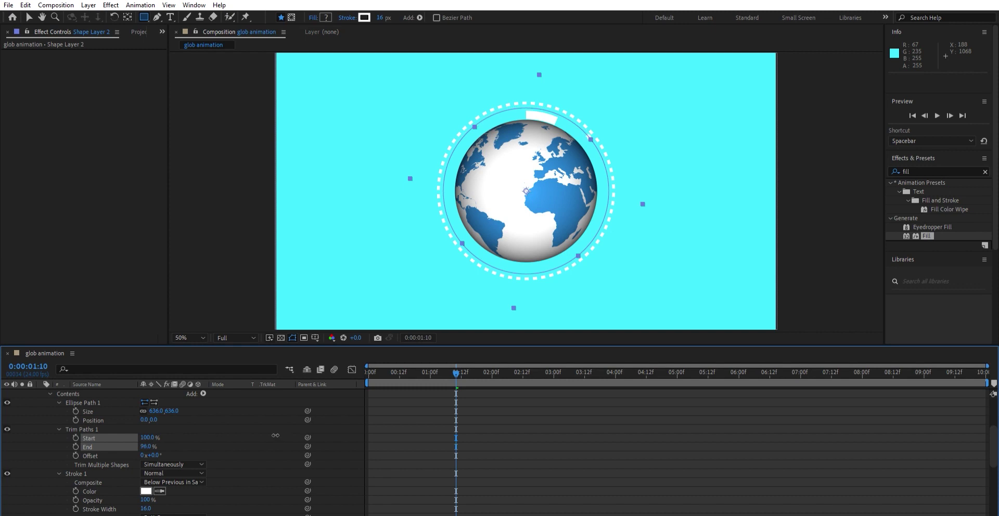
{"action": "left_click", "coordinate": [81, 444]}
{"action": "left_click_drag", "start_coordinate": [414, 367], "coordinate": [368, 368]}
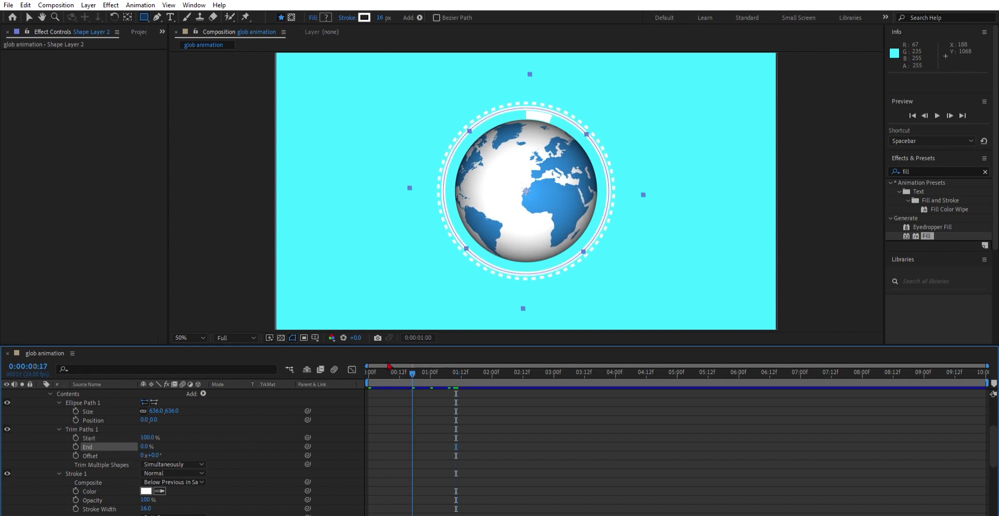
Step: Keyframe Trim Paths Start at 100% at 0:00 and add another Start keyframe at 5:00
{"action": "left_click", "coordinate": [76, 438]}
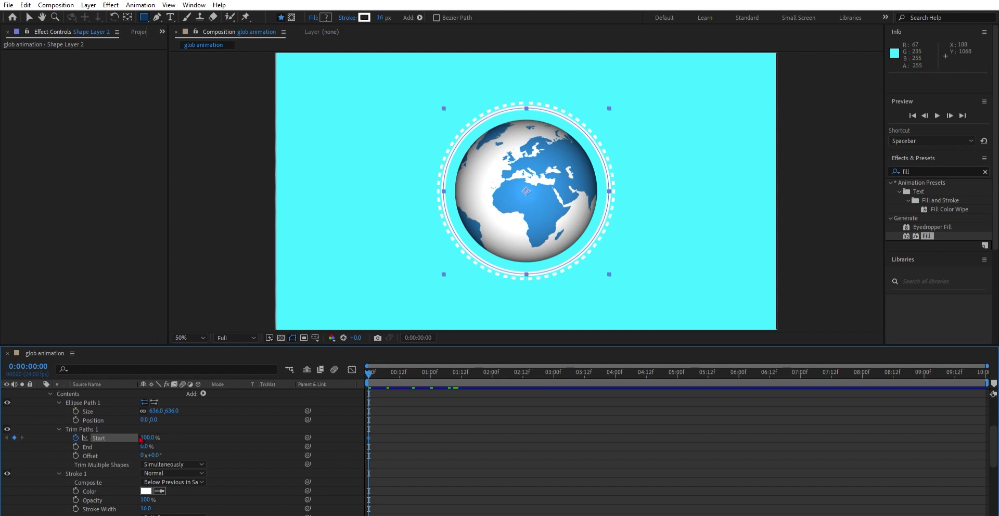
{"action": "left_click", "coordinate": [76, 446]}
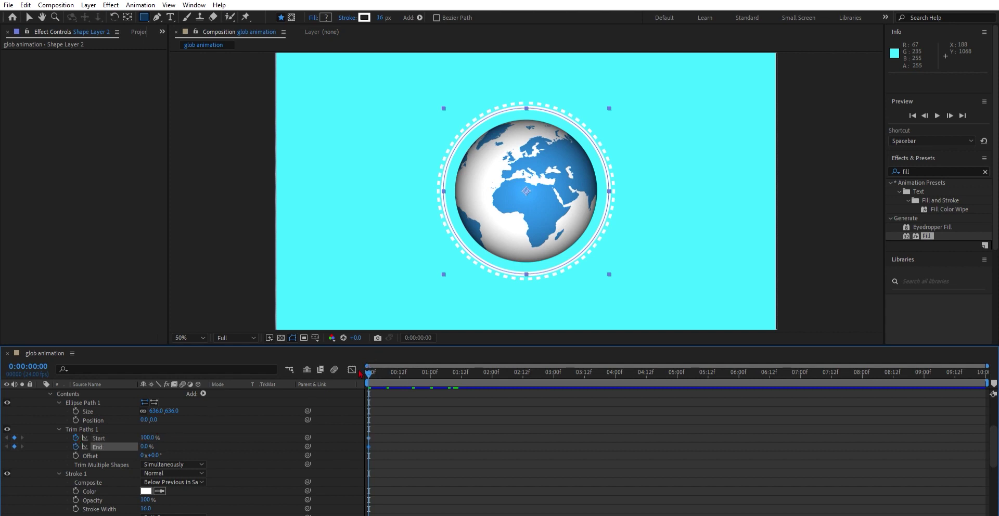
{"action": "key", "text": "ctrl+z"}
{"action": "left_click_drag", "start_coordinate": [372, 365], "coordinate": [678, 403]}
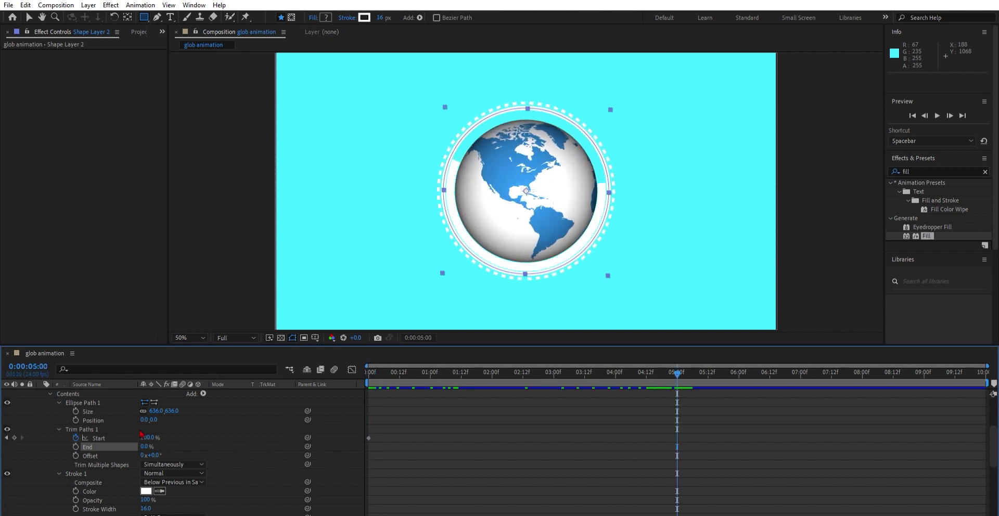
{"action": "left_click", "coordinate": [14, 437]}
{"action": "mouse_move", "coordinate": [180, 430]}
{"action": "left_mouse_down"}
{"action": "mouse_move", "coordinate": [169, 429]}
{"action": "mouse_move", "coordinate": [214, 437]}
{"action": "left_mouse_up"}
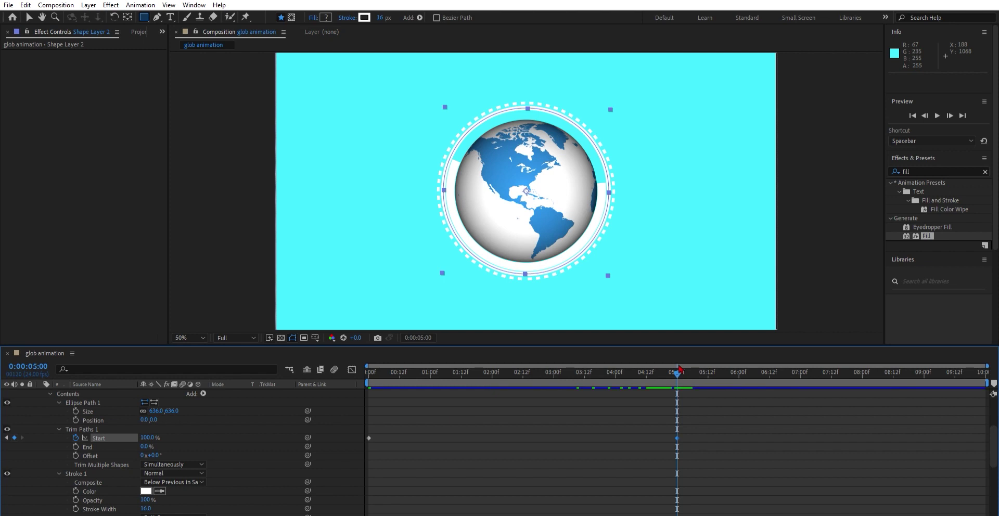
{"action": "left_click_drag", "start_coordinate": [679, 369], "coordinate": [369, 372]}
Step: Keyframe Trim Paths Start at 51% at 4 seconds and delete the 5-second keyframe
{"action": "key", "text": "space"}
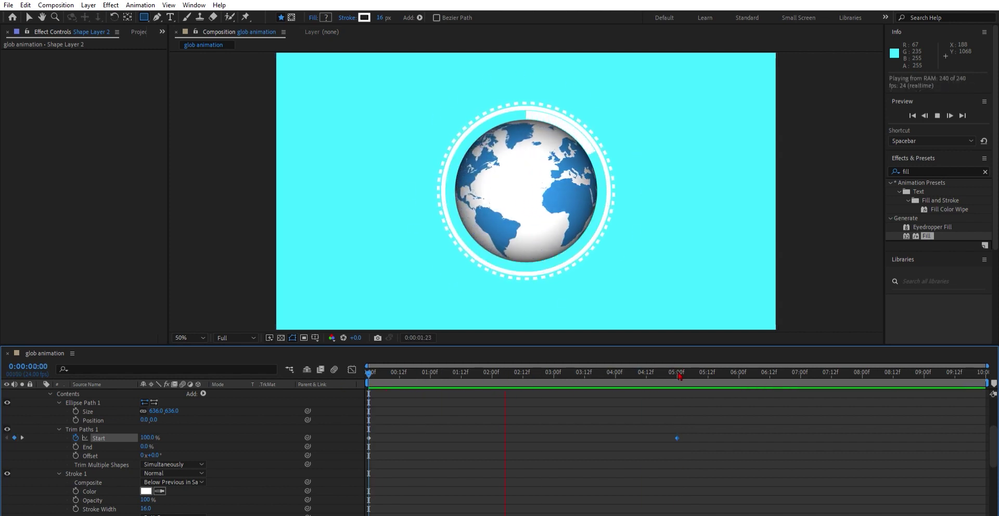
{"action": "key", "text": "space"}
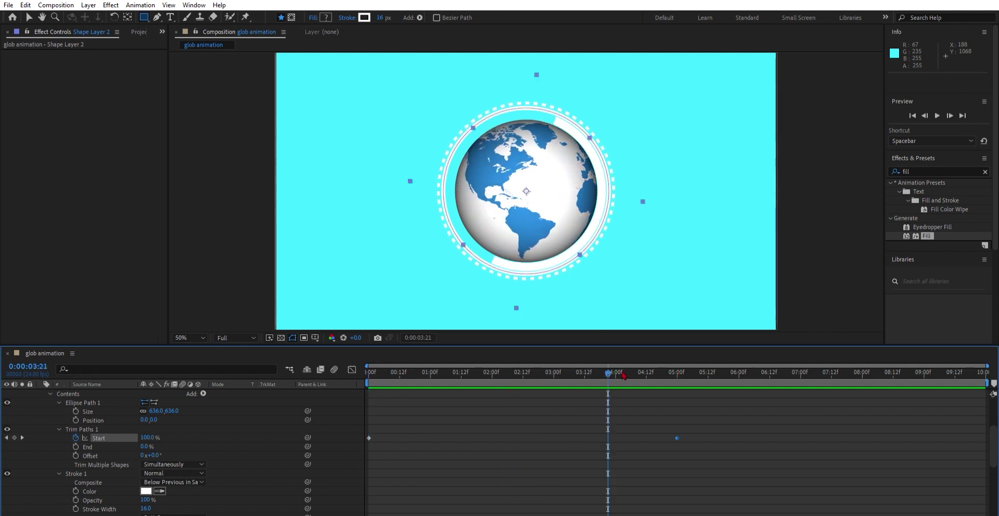
{"action": "left_click_drag", "start_coordinate": [610, 363], "coordinate": [615, 364]}
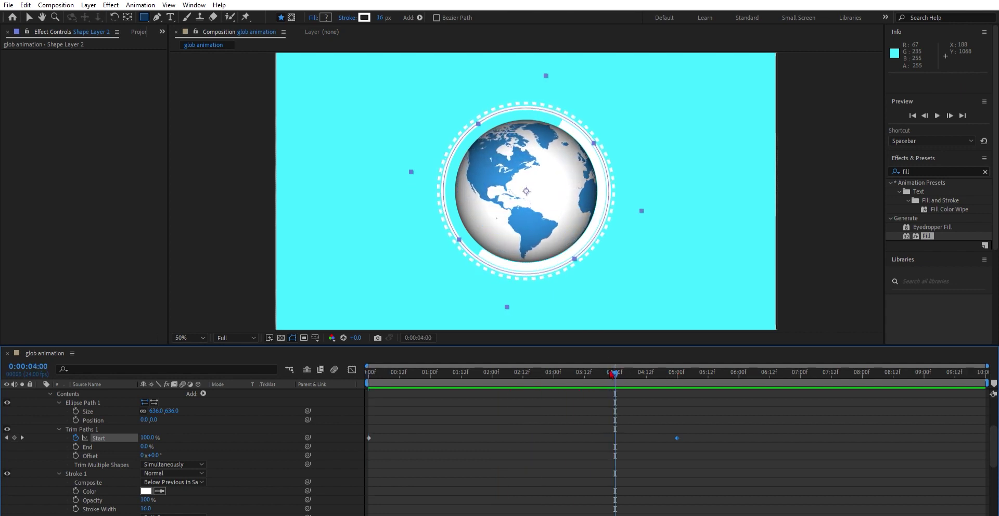
{"action": "left_click_drag", "start_coordinate": [153, 438], "coordinate": [127, 431]}
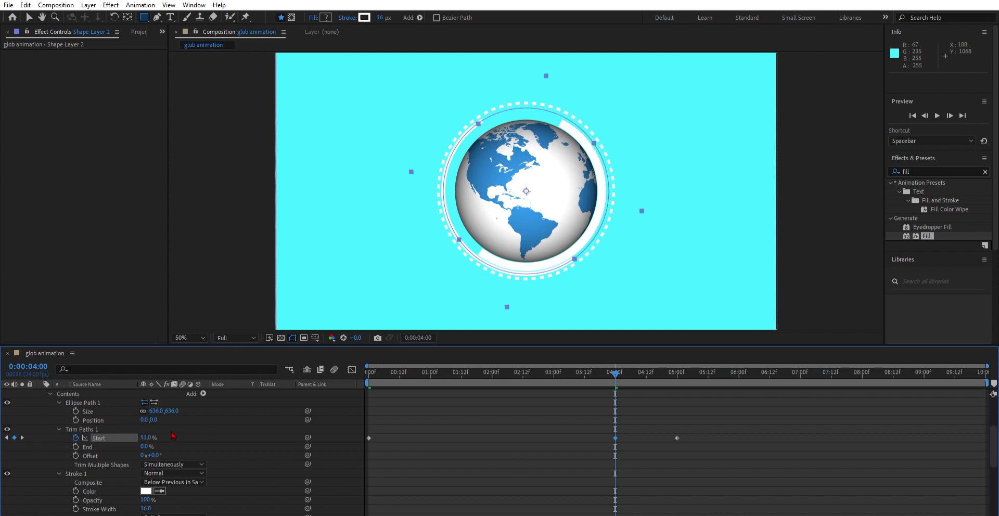
{"action": "left_click_drag", "start_coordinate": [664, 421], "coordinate": [694, 445]}
{"action": "key", "text": "Delete"}
Step: Keyframe Start at 76% at 8 seconds and 0% at the final frame
{"action": "left_click_drag", "start_coordinate": [617, 370], "coordinate": [863, 398]}
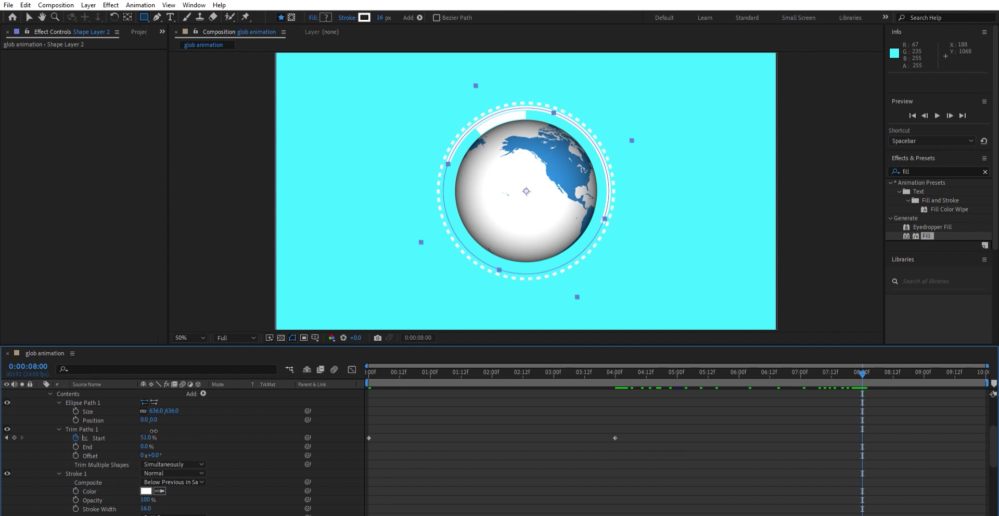
{"action": "left_click_drag", "start_coordinate": [154, 430], "coordinate": [184, 433]}
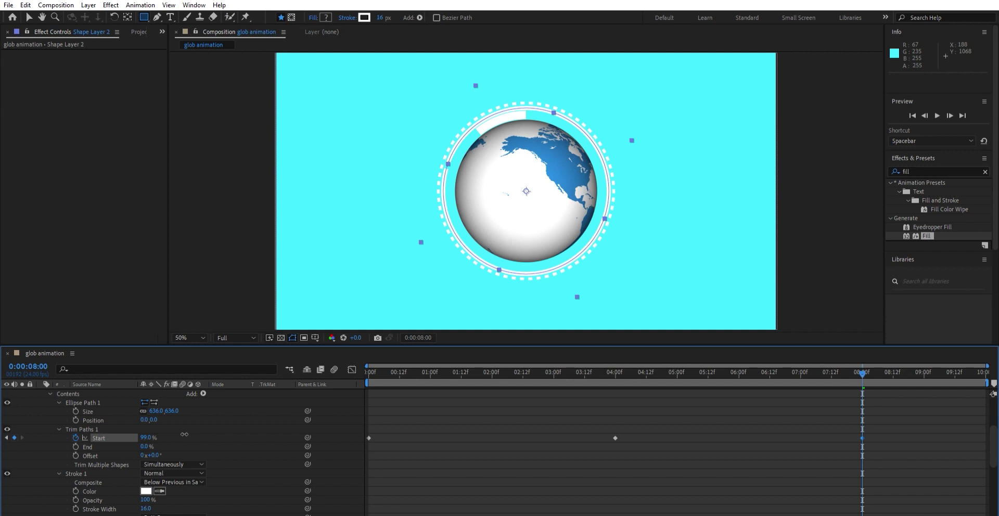
{"action": "left_click_drag", "start_coordinate": [184, 435], "coordinate": [177, 436]}
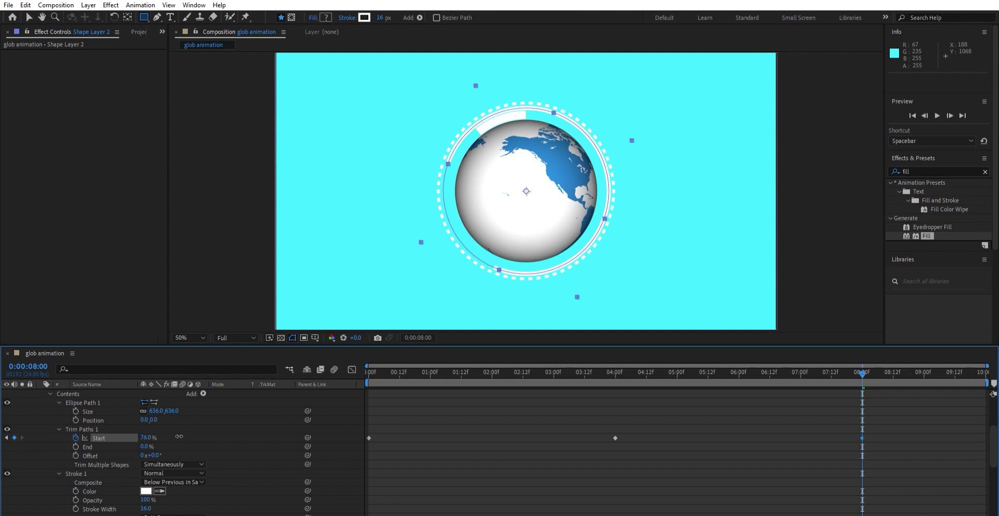
{"action": "key", "text": "space"}
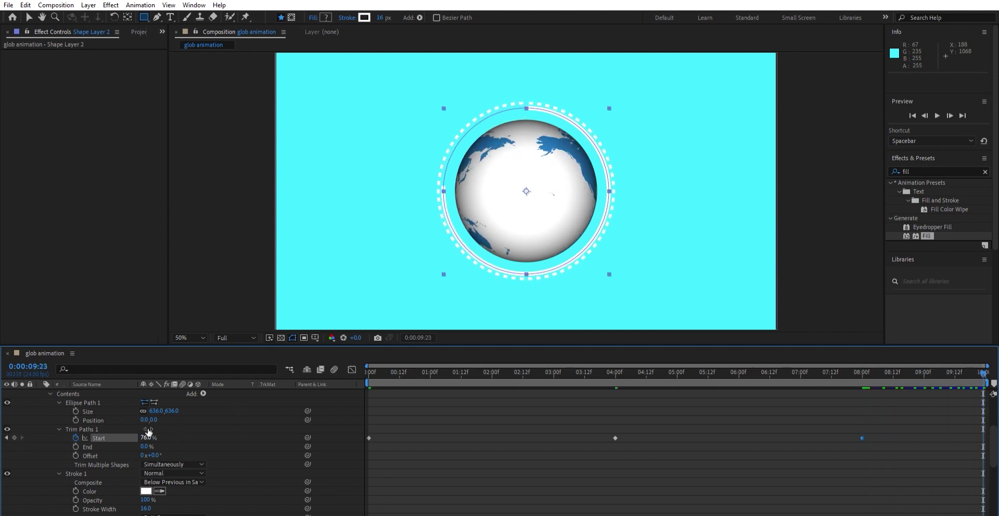
{"action": "left_click_drag", "start_coordinate": [148, 435], "coordinate": [109, 429]}
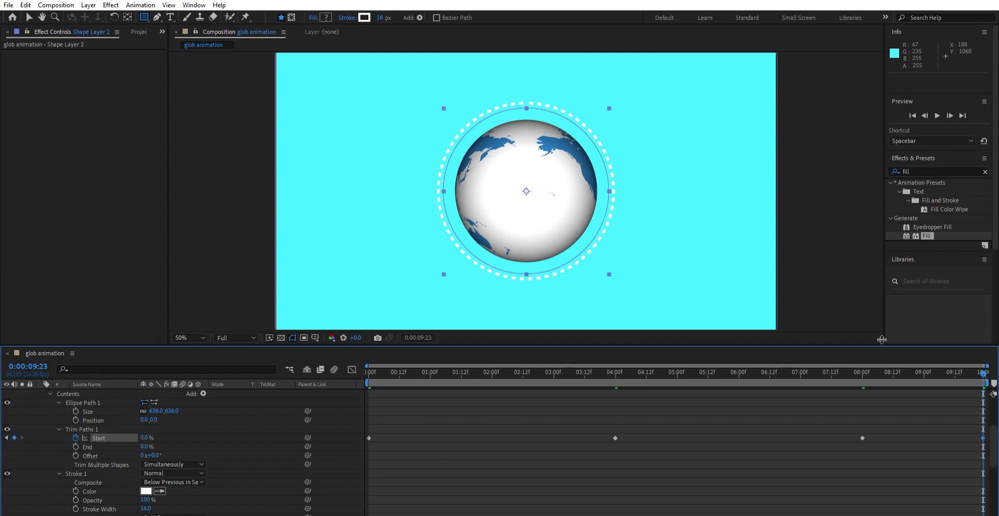
{"action": "key", "text": "space"}
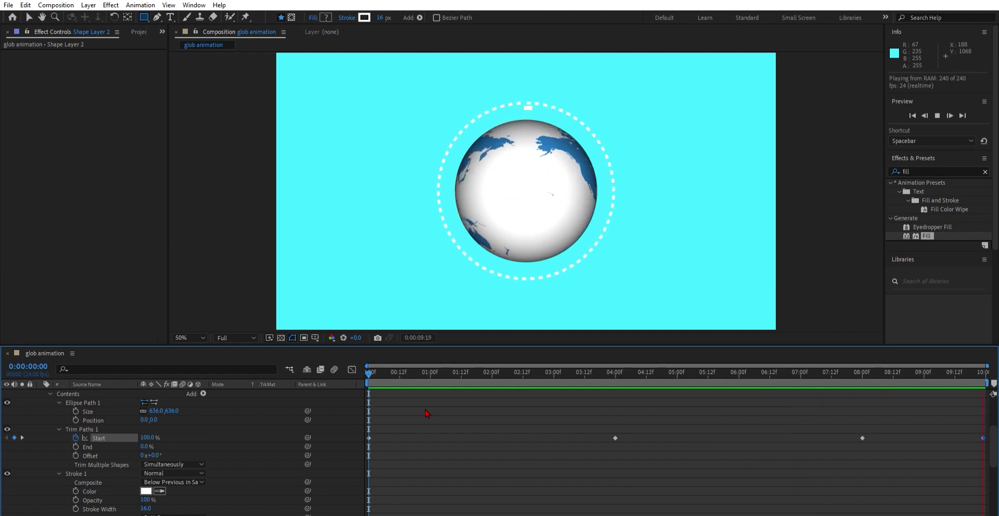
{"action": "key", "text": "space"}
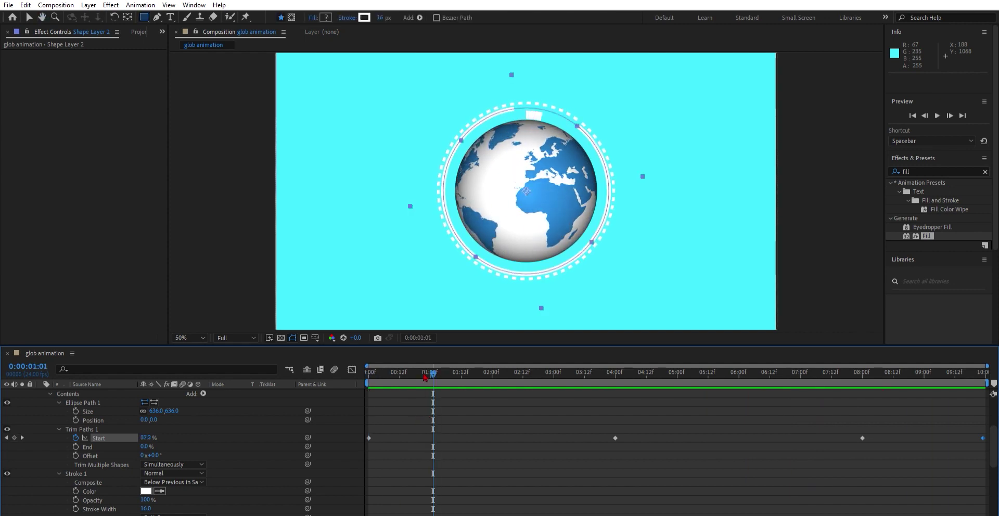
Step: Keyframe Trim Paths End at 0% at exactly 1 second
{"action": "left_click", "coordinate": [434, 370]}
{"action": "left_click_drag", "start_coordinate": [435, 370], "coordinate": [430, 370]}
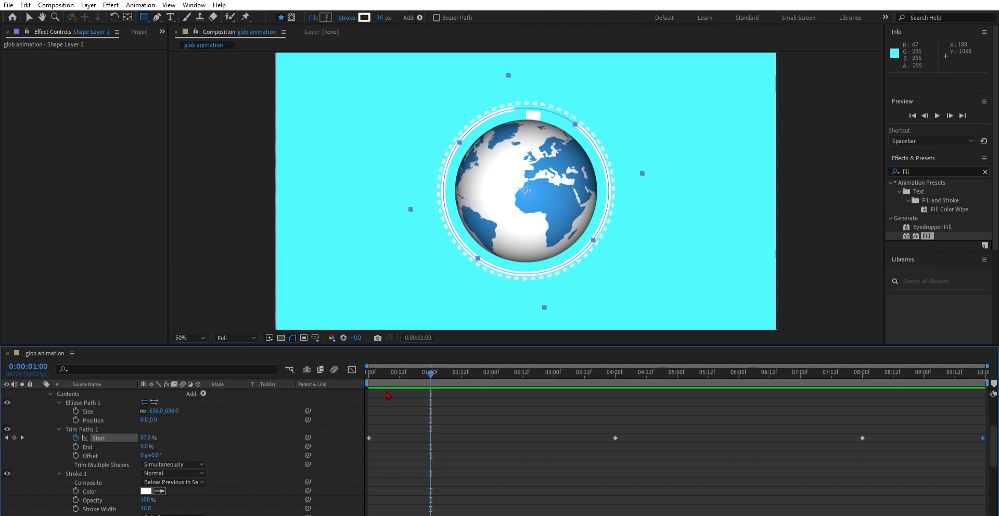
{"action": "left_click", "coordinate": [76, 447]}
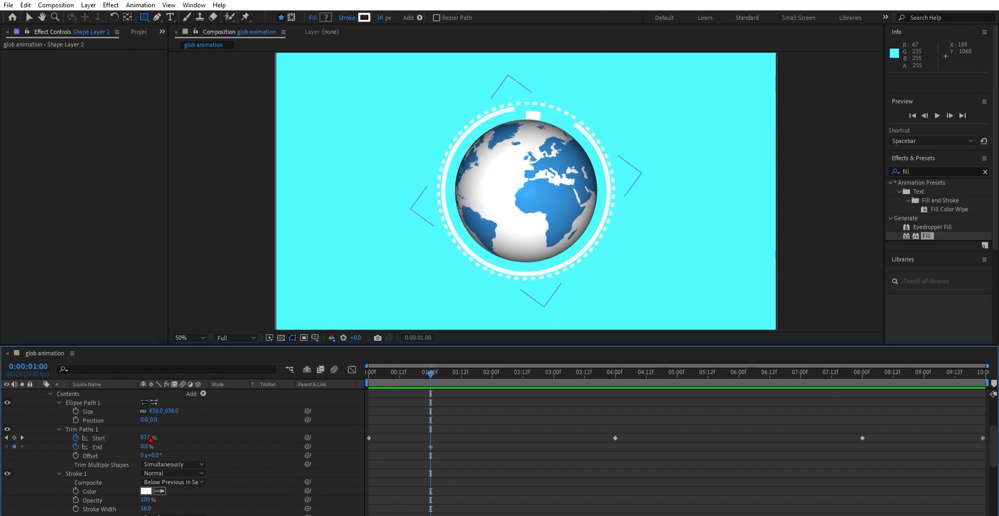
{"action": "left_click_drag", "start_coordinate": [161, 446], "coordinate": [173, 437]}
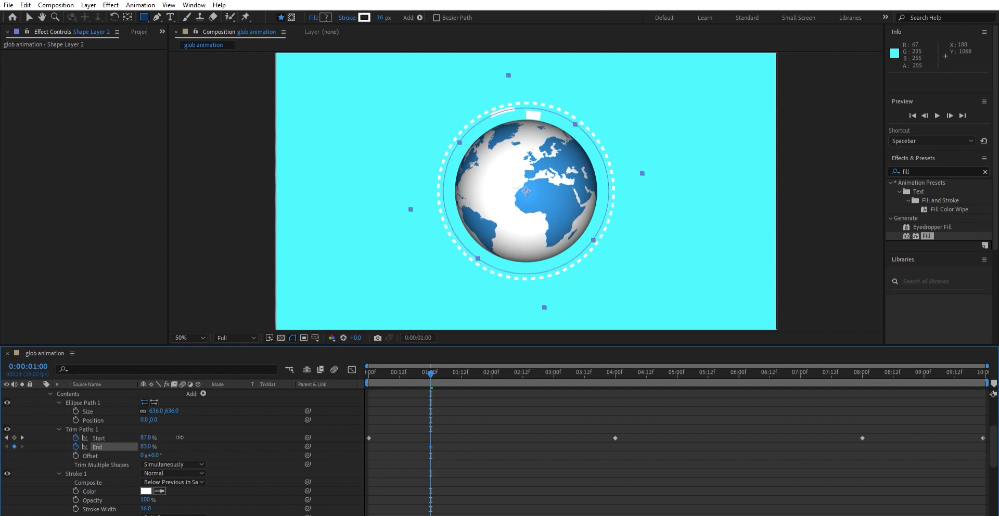
Step: Keyframe End at 100% at 6:00, lower it again at 9:12, and preview
{"action": "left_click_drag", "start_coordinate": [430, 371], "coordinate": [617, 383]}
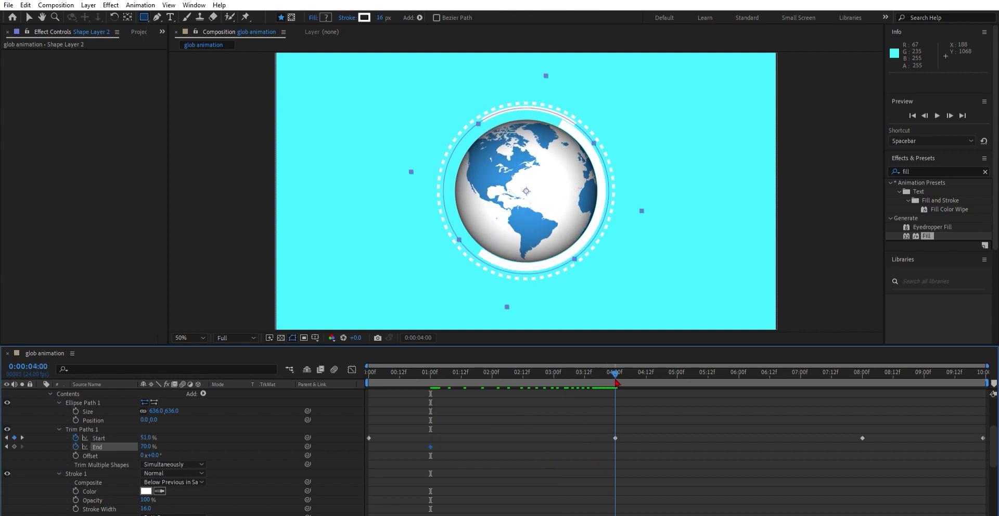
{"action": "left_click_drag", "start_coordinate": [617, 370], "coordinate": [743, 380]}
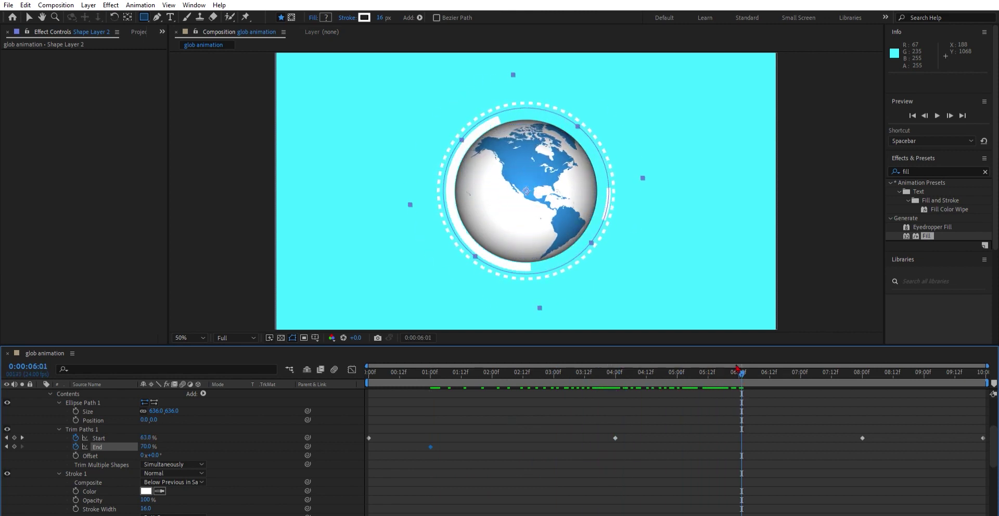
{"action": "left_click_drag", "start_coordinate": [744, 365], "coordinate": [740, 366]}
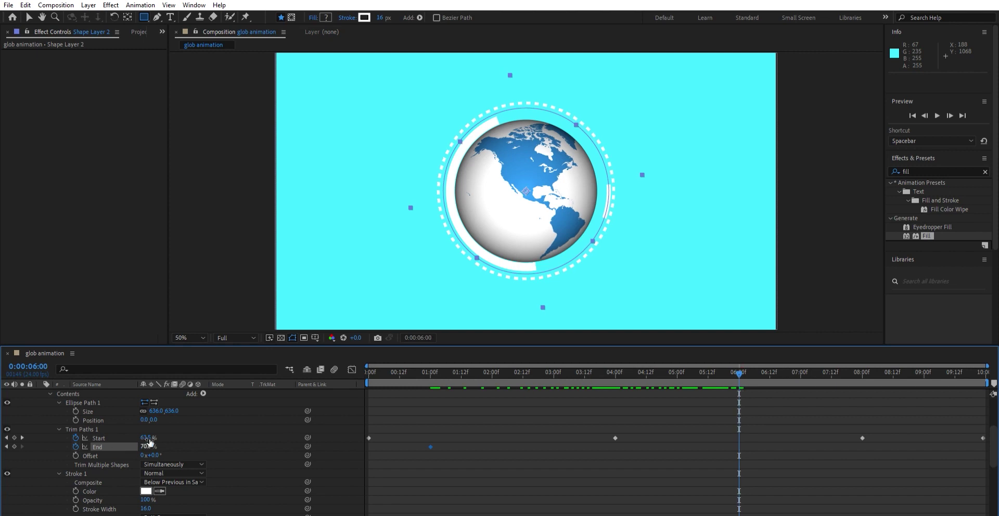
{"action": "left_click_drag", "start_coordinate": [148, 438], "coordinate": [183, 443]}
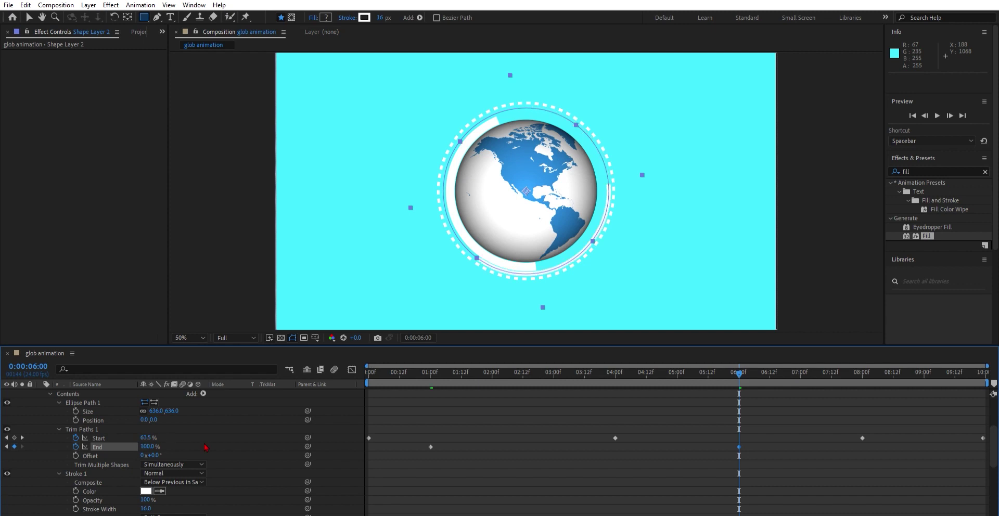
{"action": "left_click_drag", "start_coordinate": [742, 365], "coordinate": [956, 380]}
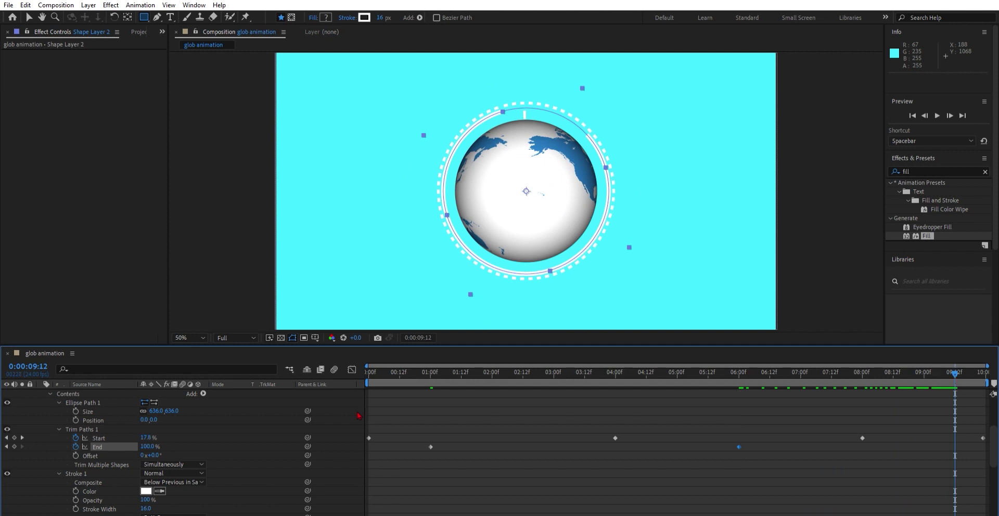
{"action": "left_click_drag", "start_coordinate": [151, 443], "coordinate": [147, 438]}
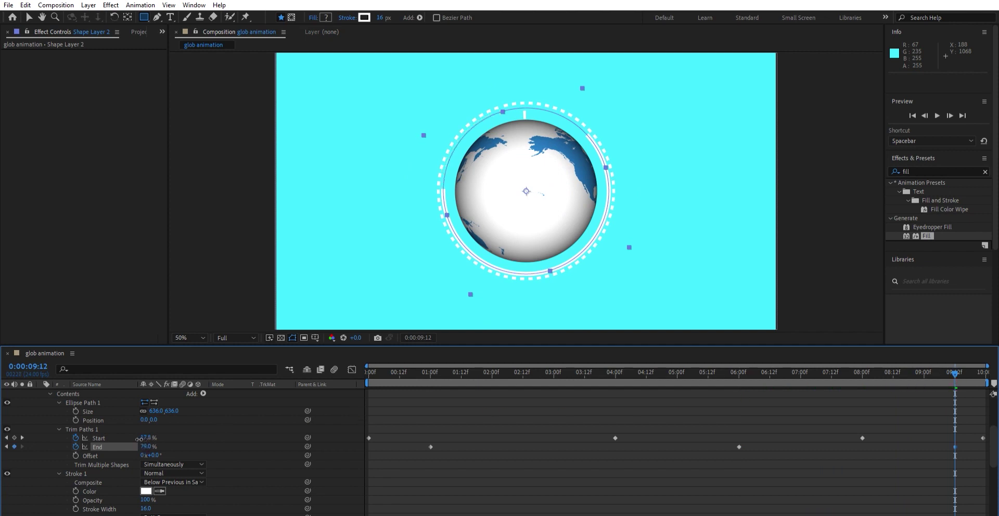
{"action": "key", "text": "space"}
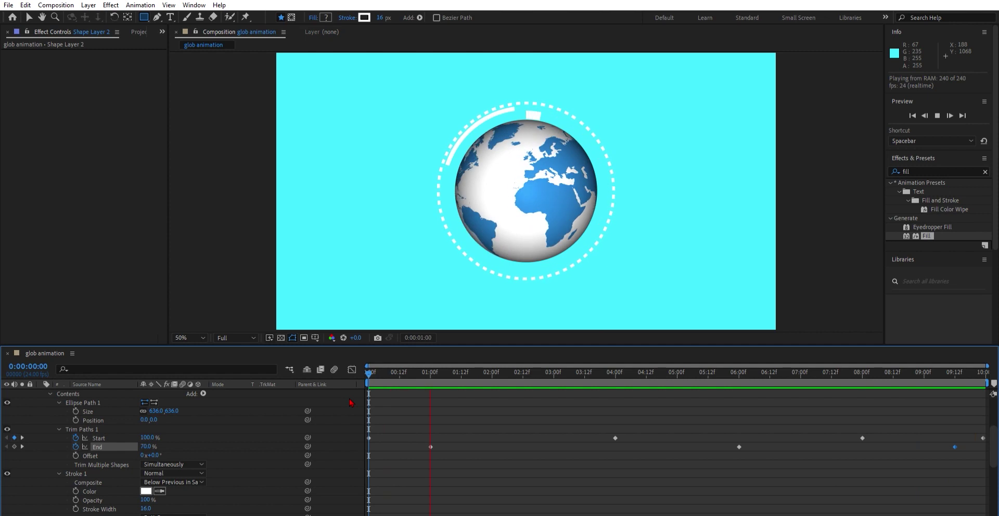
Step: Select Shape Layer 3, enter -78.3264 as its Rotation, and preview the animation
{"action": "key", "text": "space"}
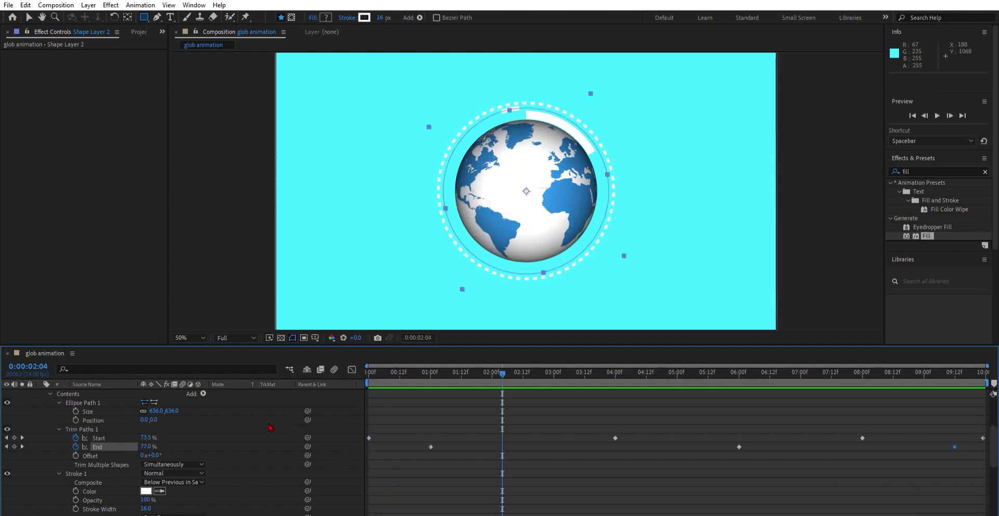
{"action": "scroll", "coordinate": [67, 443], "scroll_direction": "up", "scroll_amount": 3}
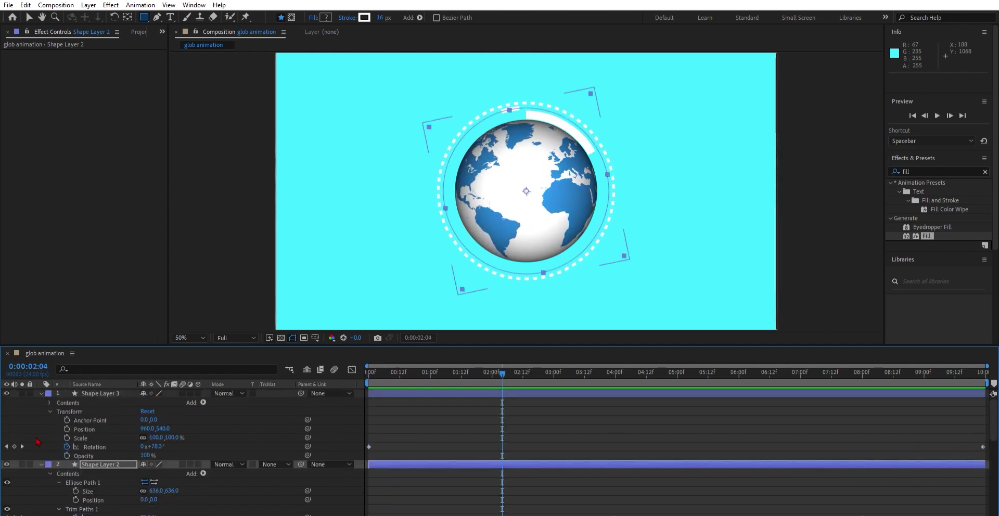
{"action": "left_click", "coordinate": [94, 393]}
{"action": "scroll", "coordinate": [71, 450], "scroll_direction": "down", "scroll_amount": 1}
{"action": "scroll", "coordinate": [68, 445], "scroll_direction": "up", "scroll_amount": 1}
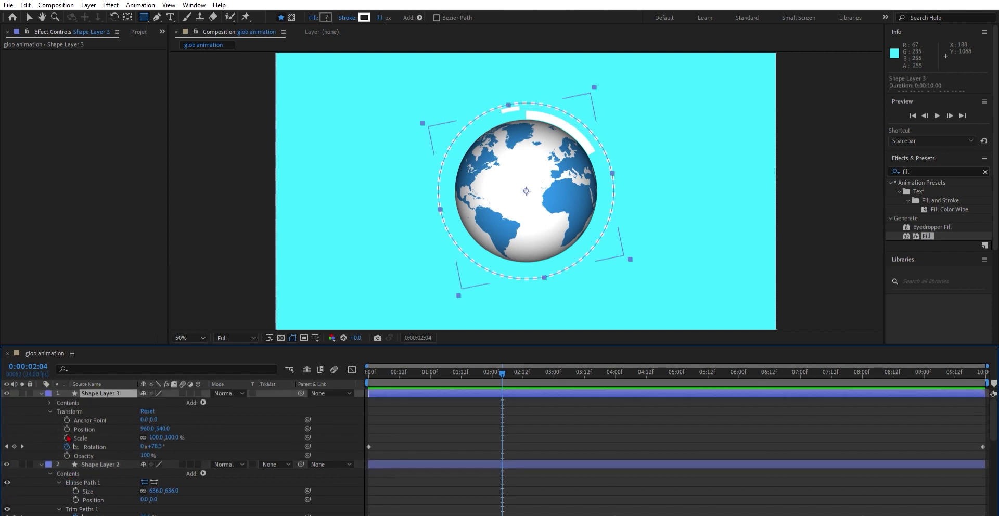
{"action": "left_click", "coordinate": [159, 446]}
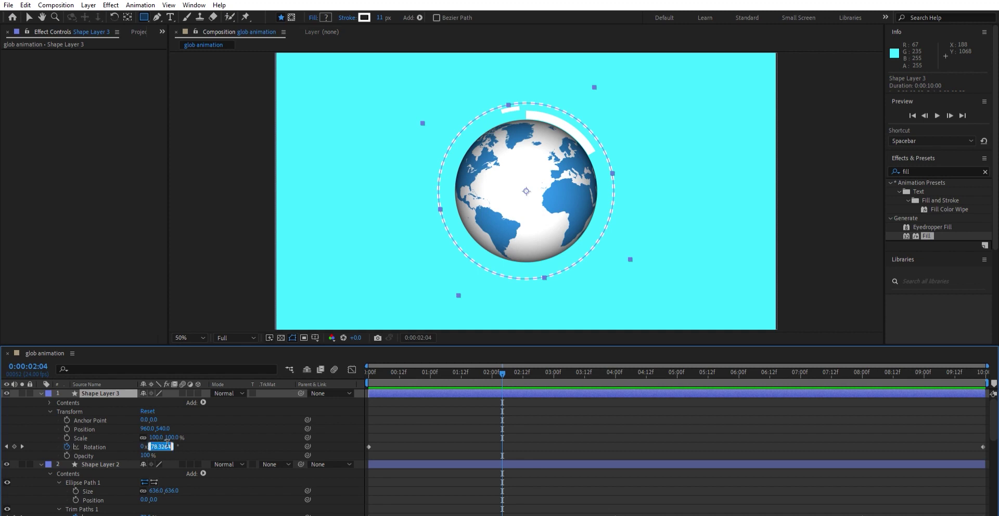
{"action": "key", "text": "BackSpace"}
{"action": "key", "text": "Return"}
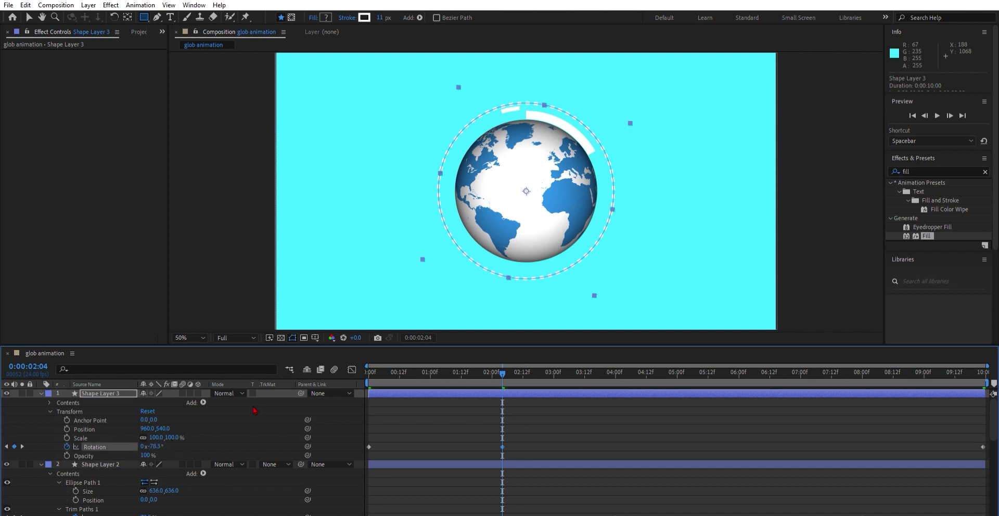
{"action": "key", "text": "space"}
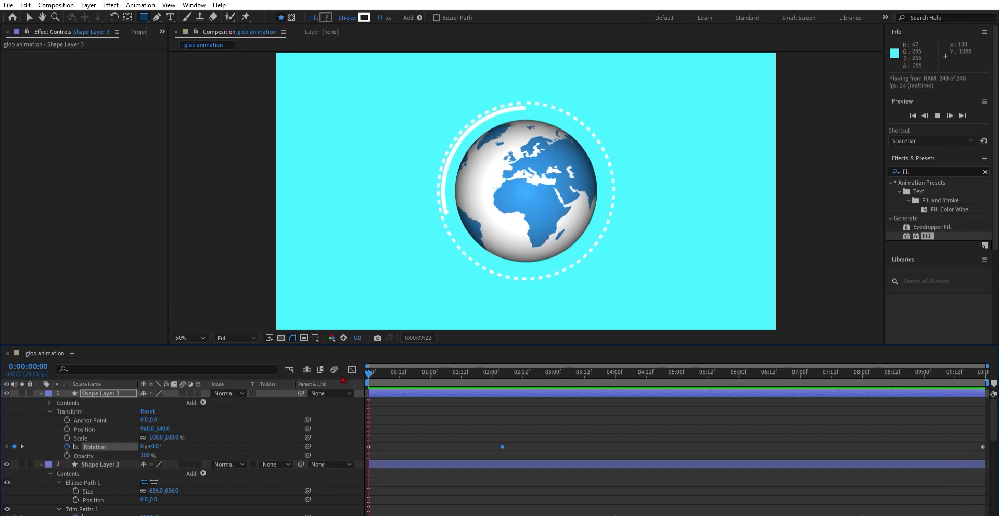
Step: Apply Easy Ease to all of Shape Layer 2's Trim Paths keyframes and preview the arc animation
{"action": "key", "text": "space"}
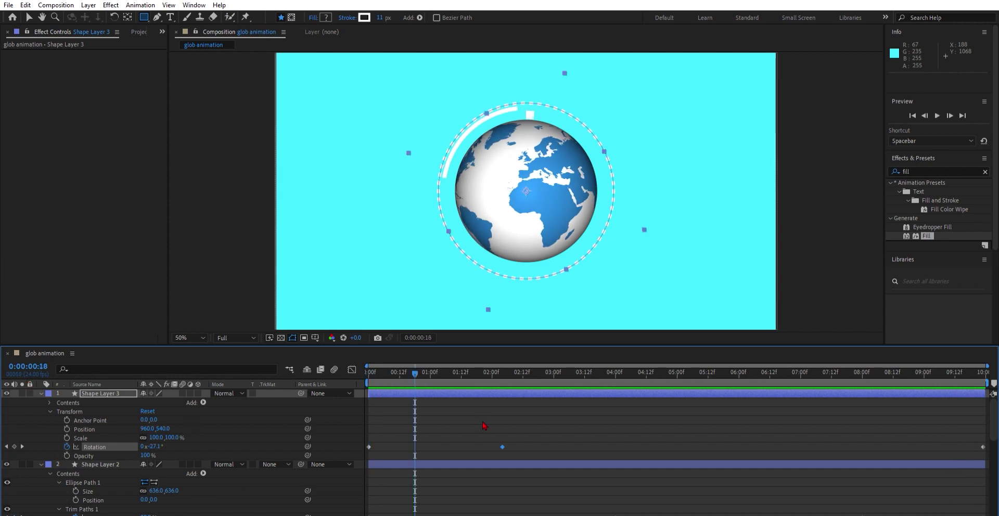
{"action": "left_click", "coordinate": [41, 393]}
{"action": "left_click_drag", "start_coordinate": [370, 435], "coordinate": [986, 480]}
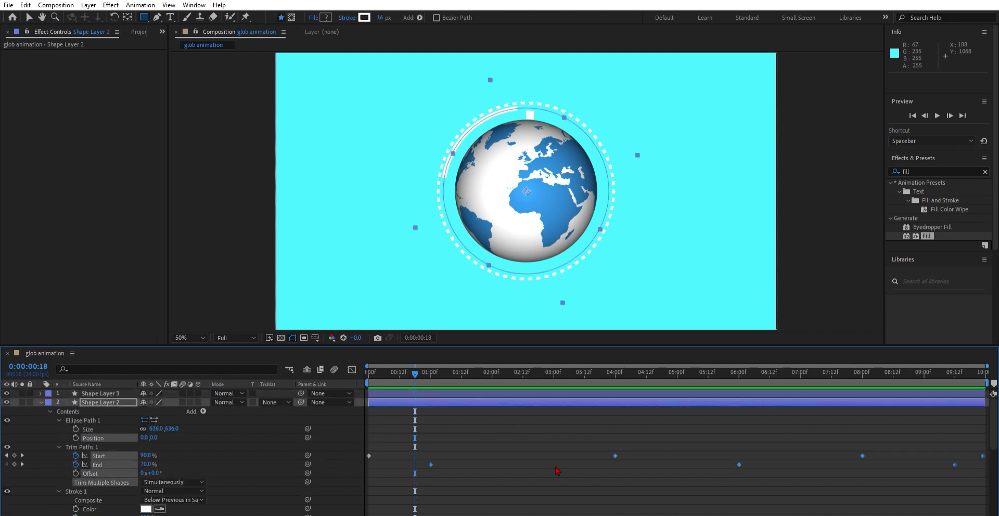
{"action": "key", "text": "F9"}
{"action": "left_click_drag", "start_coordinate": [368, 429], "coordinate": [369, 461]}
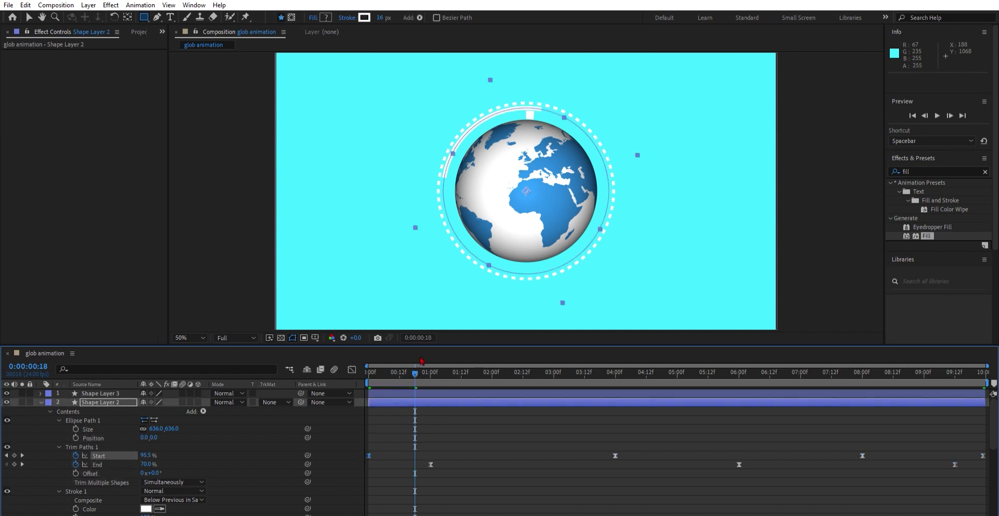
{"action": "key", "text": "space"}
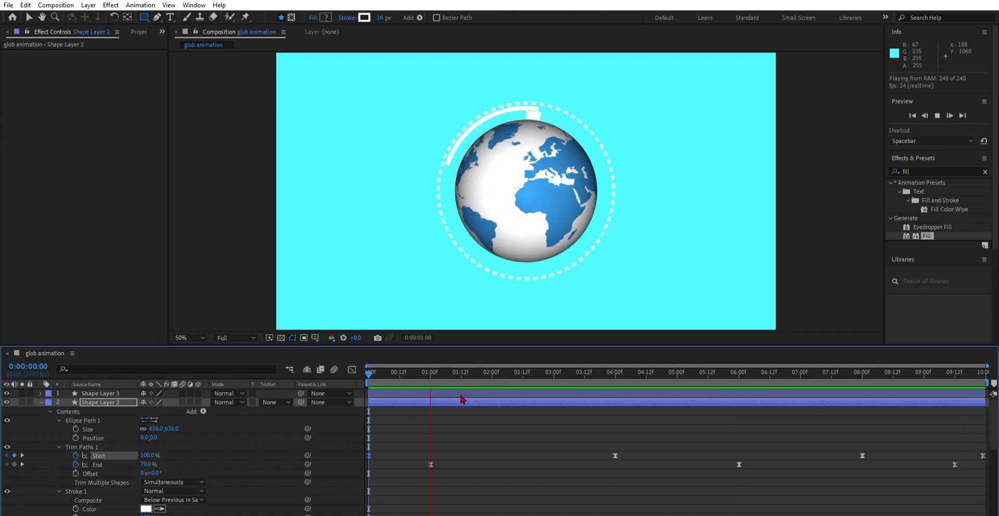
Step: Collapse Shape Layer 2 and select the 9267.jpg layer to show its CC Sphere settings
{"action": "key", "text": "space"}
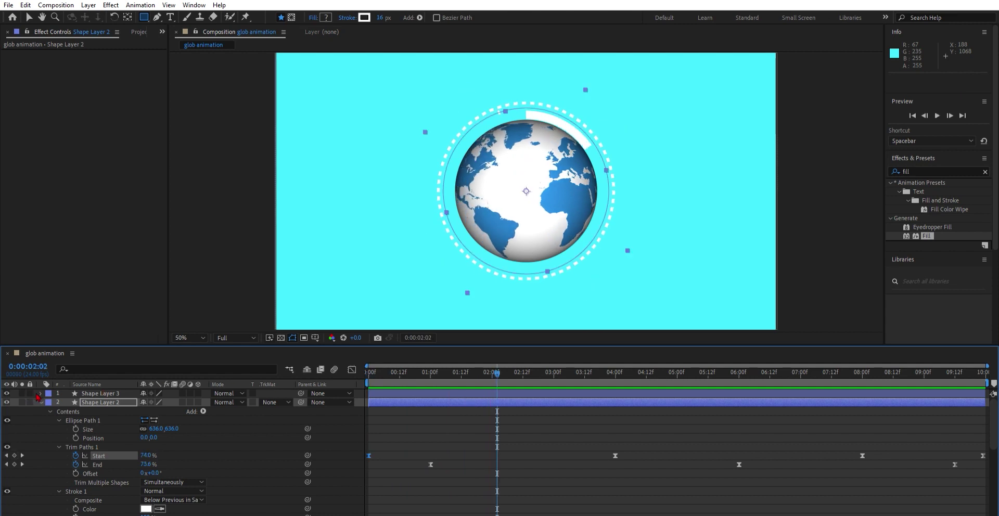
{"action": "left_click", "coordinate": [39, 400]}
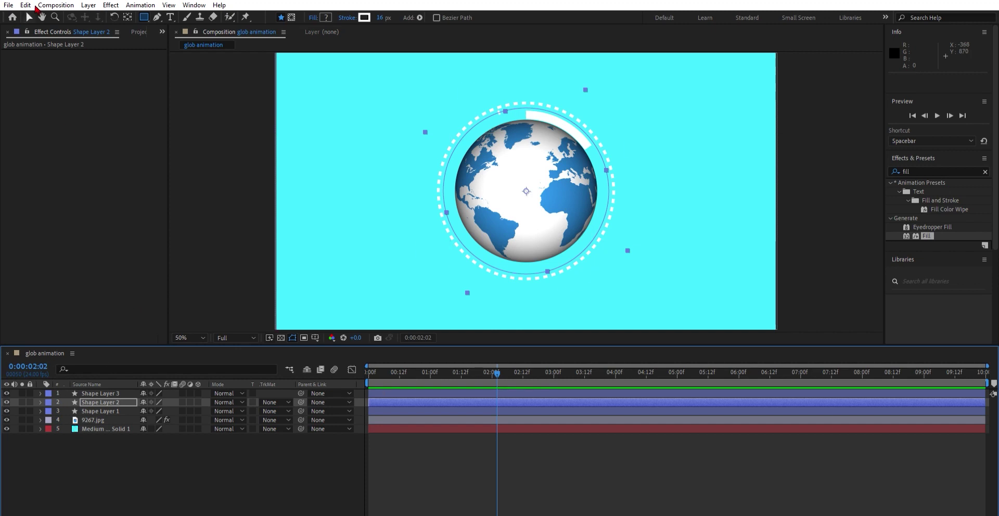
{"action": "key", "text": "v"}
{"action": "left_click", "coordinate": [292, 157]}
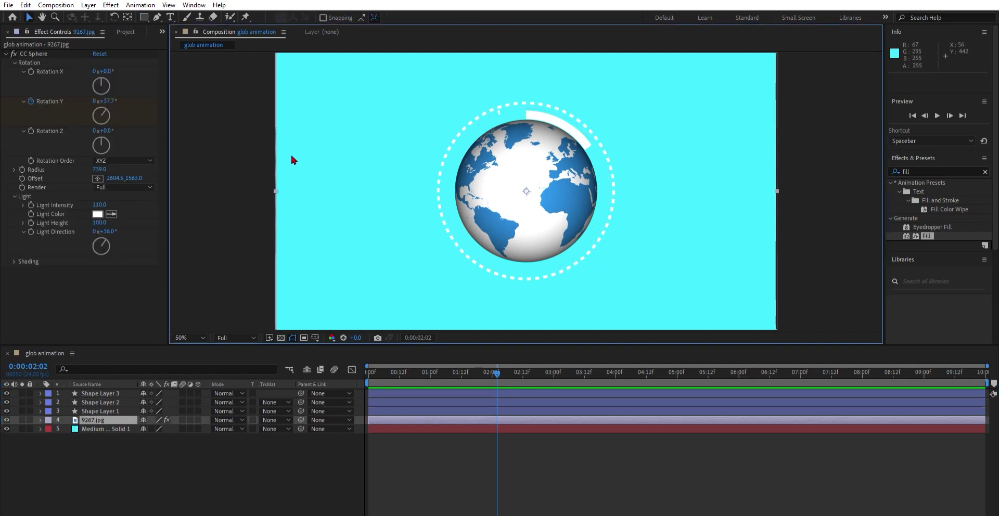
{"action": "key", "text": "grave"}
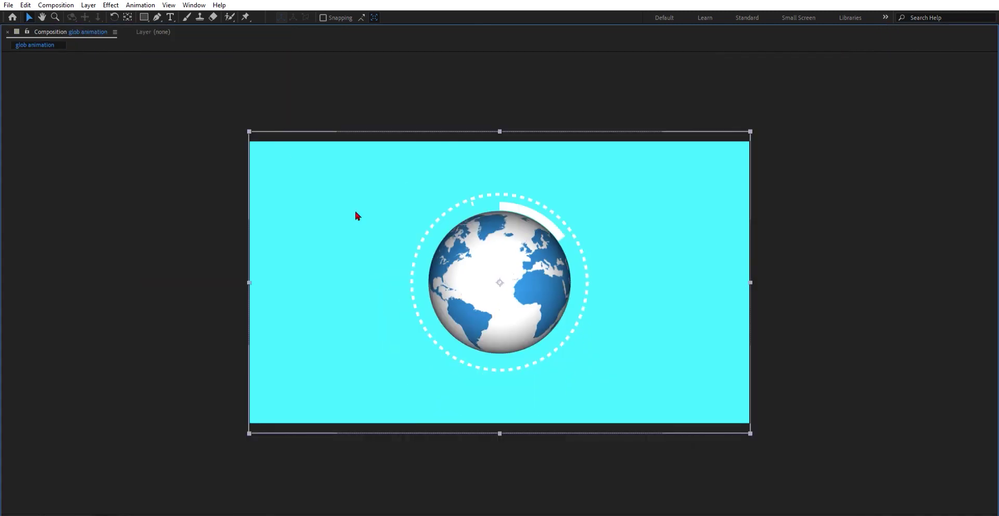
{"action": "key", "text": "slash"}
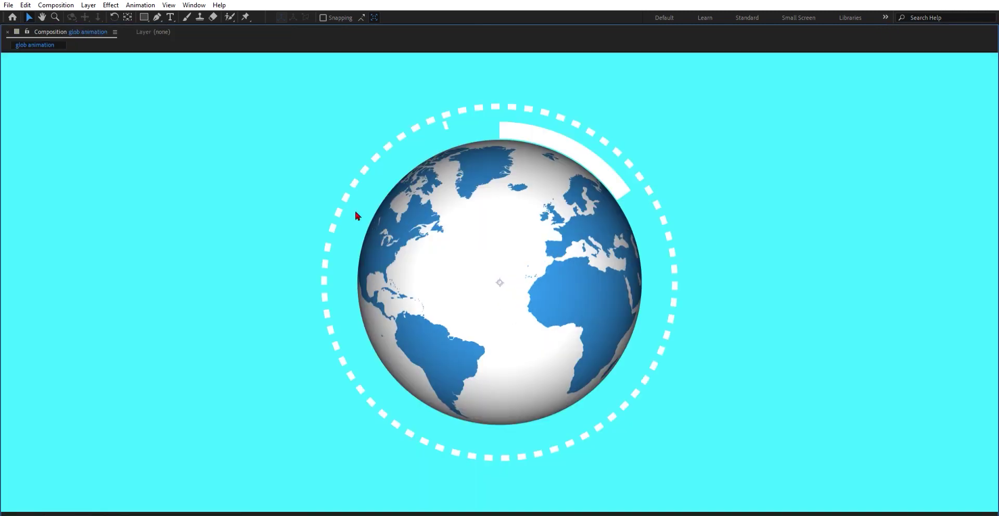
{"action": "key", "text": "space"}
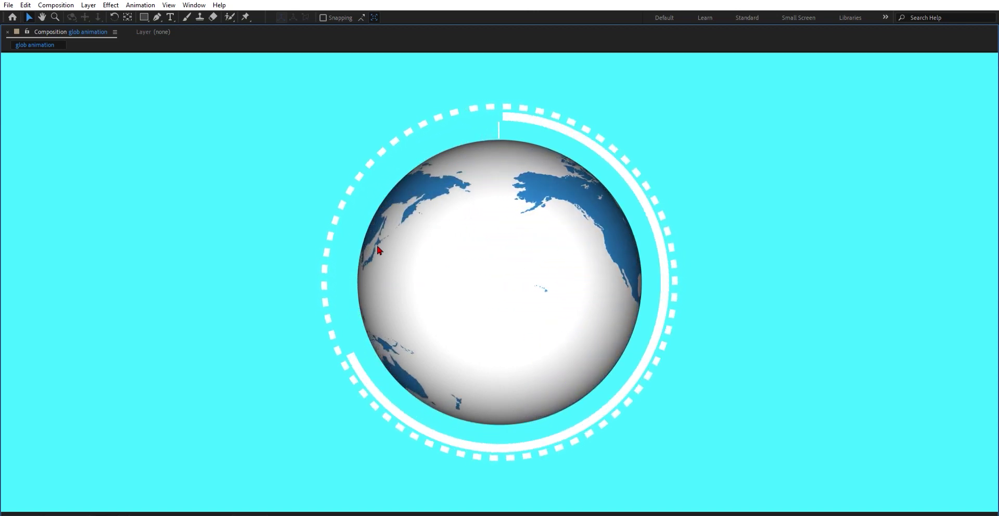
{"action": "key", "text": "grave"}
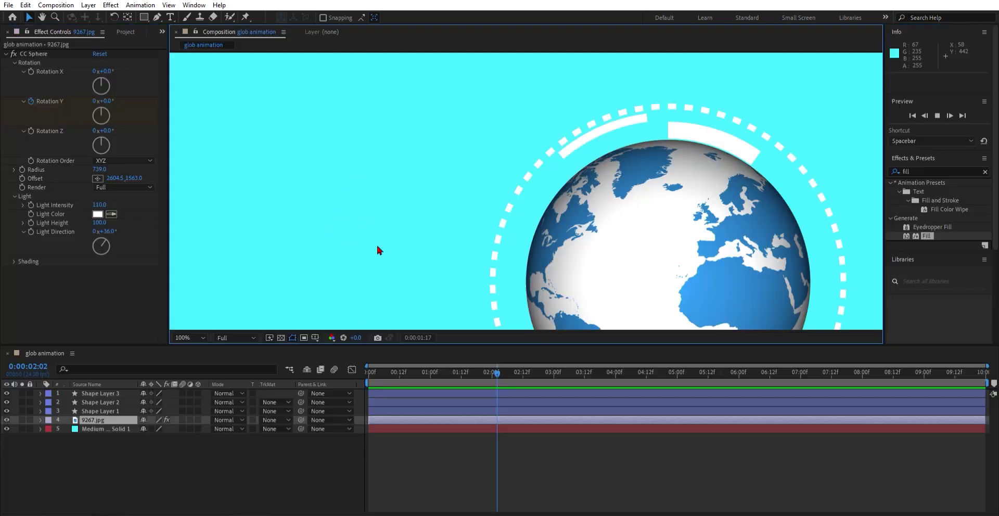